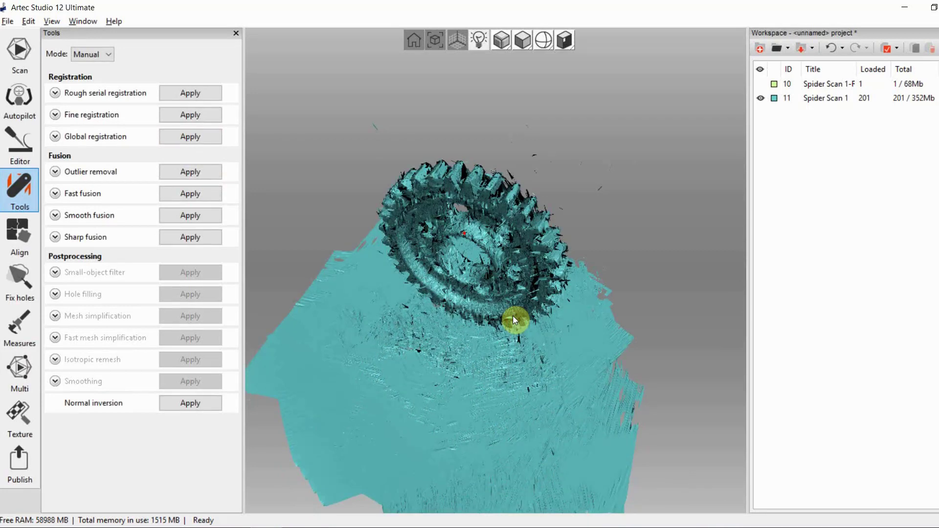
# - Erase the flat base surface around the gear in Spider Scan 1 with the Eraser's Base selection, and finish editing
pyautogui.moveTo(497, 279); pyautogui.dragTo(343, 349)
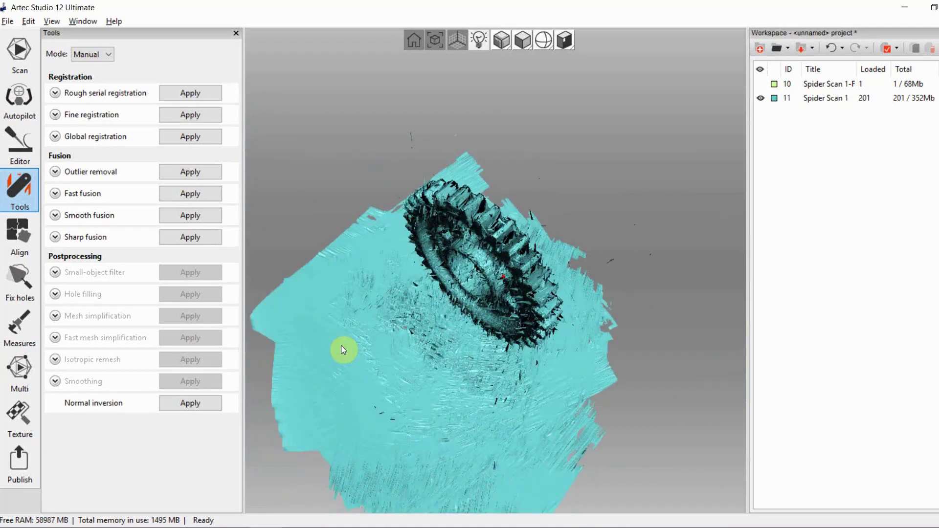
pyautogui.press('e')
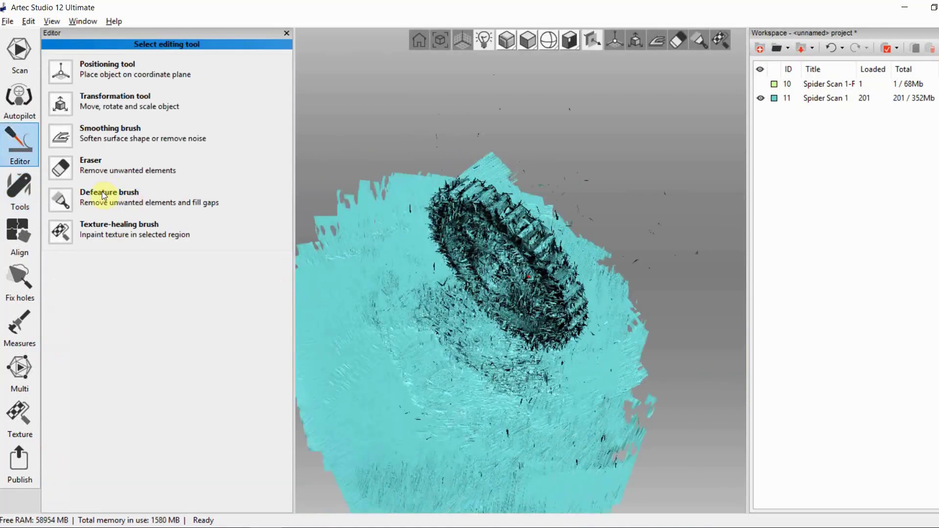
pyautogui.click(102, 192)
pyautogui.click(93, 210)
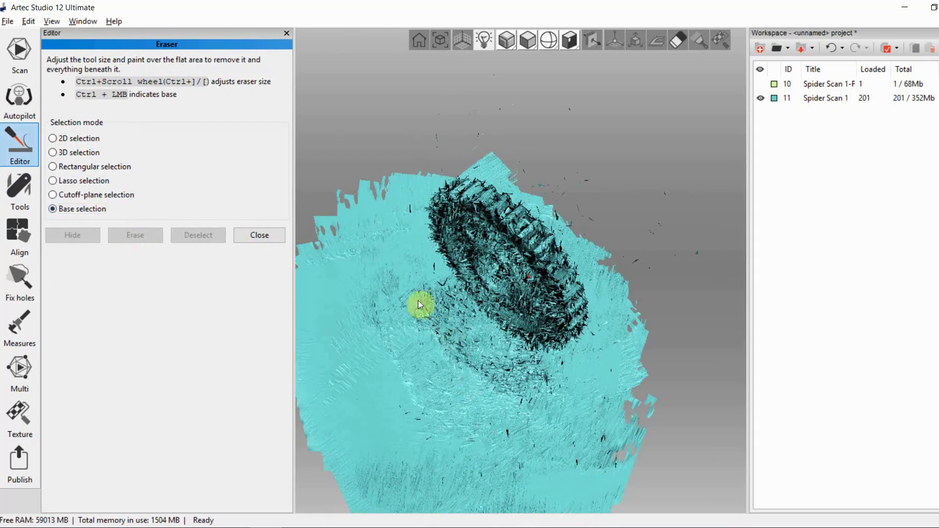
pyautogui.moveTo(388, 246)
pyautogui.keyDown('ctrl'); pyautogui.mouseDown()
pyautogui.moveTo(432, 493)
pyautogui.moveTo(623, 422)
pyautogui.moveTo(618, 335)
pyautogui.mouseUp(); pyautogui.keyUp('ctrl')
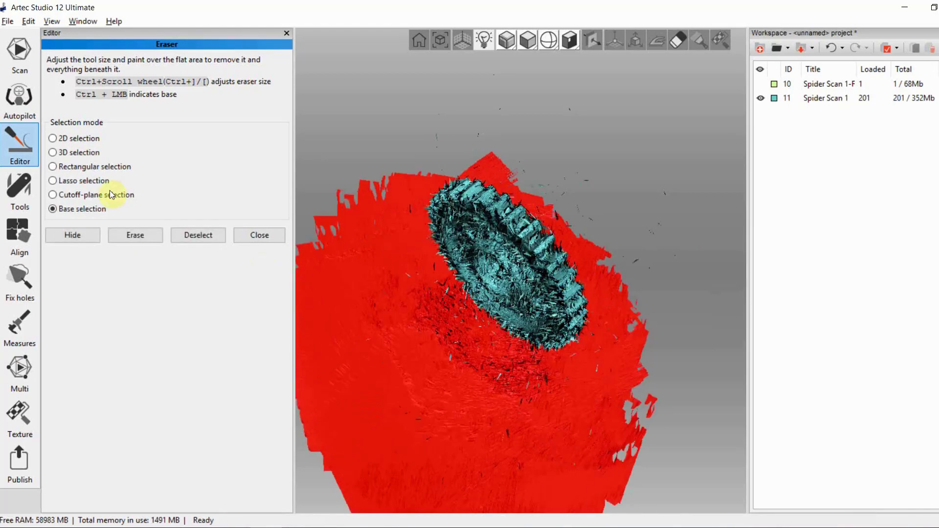
pyautogui.click(142, 233)
pyautogui.moveTo(659, 419)
pyautogui.mouseDown()
pyautogui.moveTo(546, 332)
pyautogui.moveTo(541, 256)
pyautogui.mouseUp()
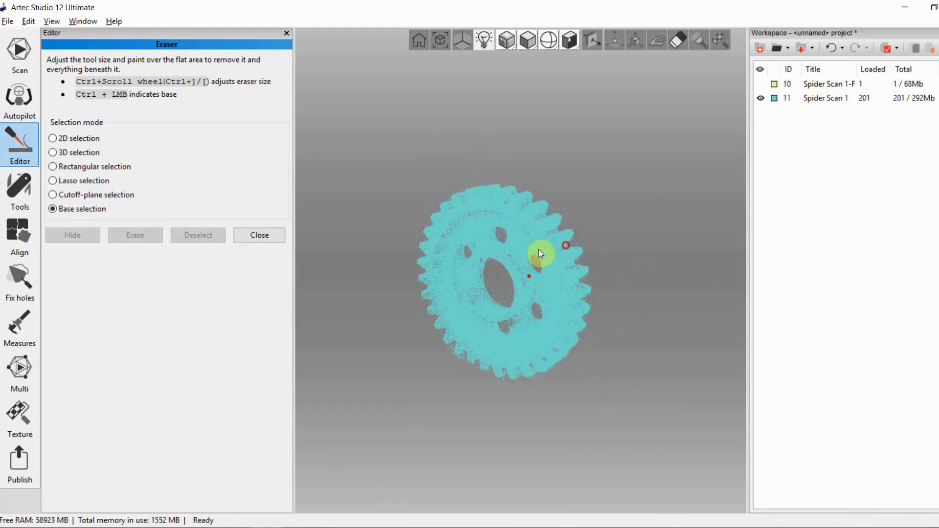
pyautogui.click(15, 197)
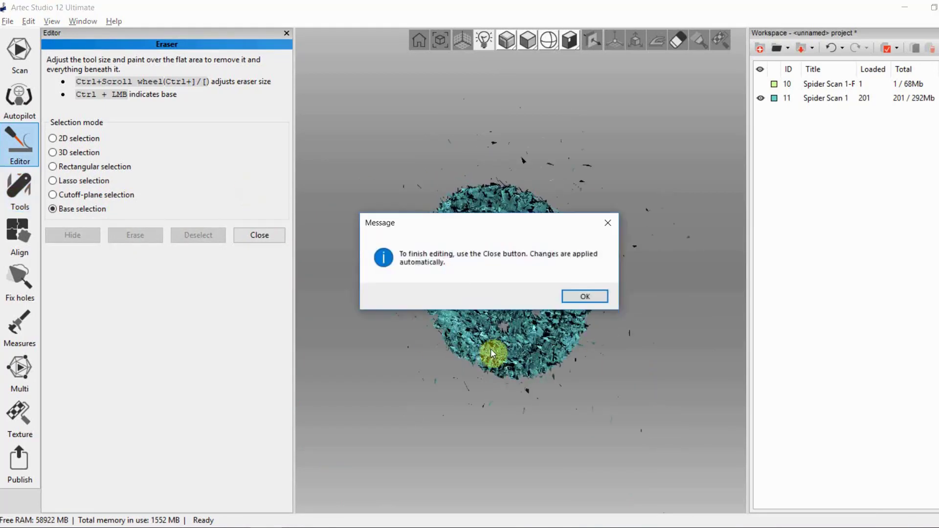
pyautogui.click(583, 295)
pyautogui.click(273, 234)
# - Run Sharp fusion on Spider Scan 1 with resolution 0.3 and holes filled by radius up to 5
pyautogui.click(18, 189)
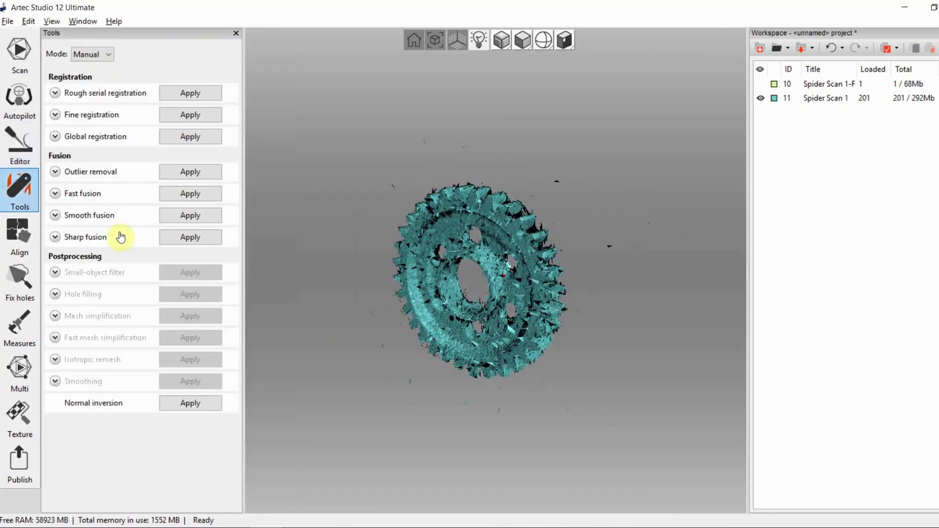
pyautogui.click(55, 237)
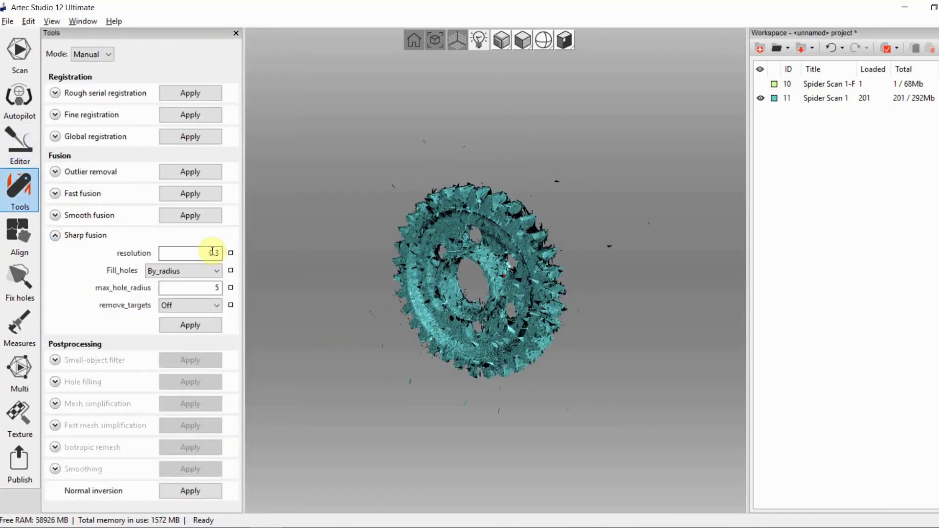
pyautogui.click(197, 323)
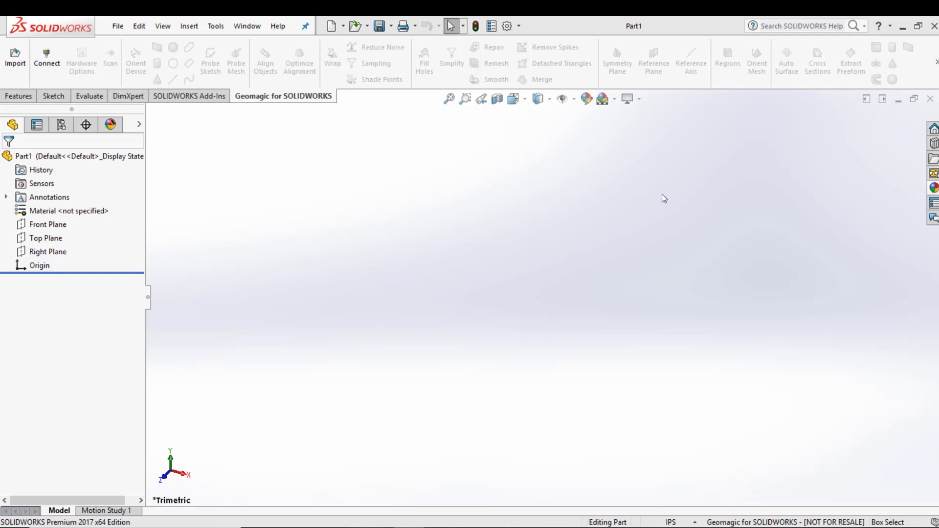
# - In SOLIDWORKS, import the Gear scan mesh into the empty part in inches at 100% points sampling
pyautogui.click(13, 77)
pyautogui.click(514, 225)
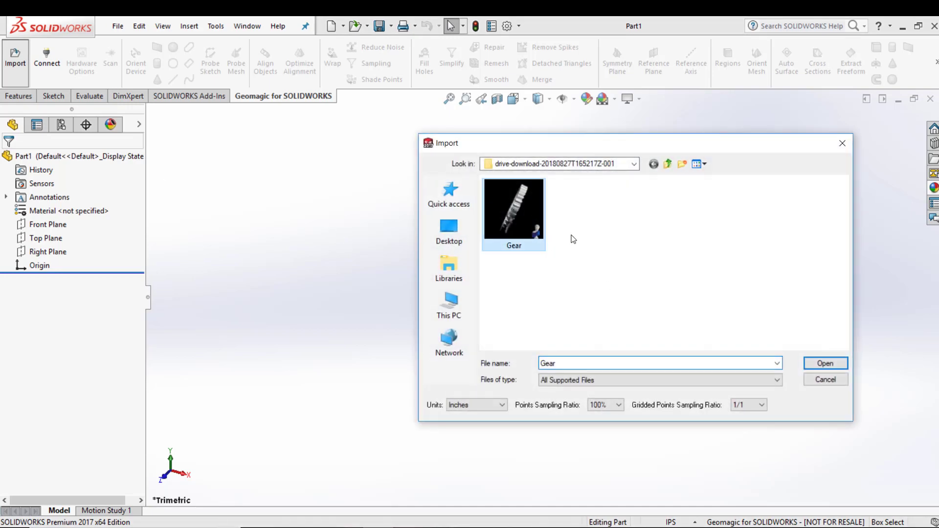
pyautogui.click(840, 368)
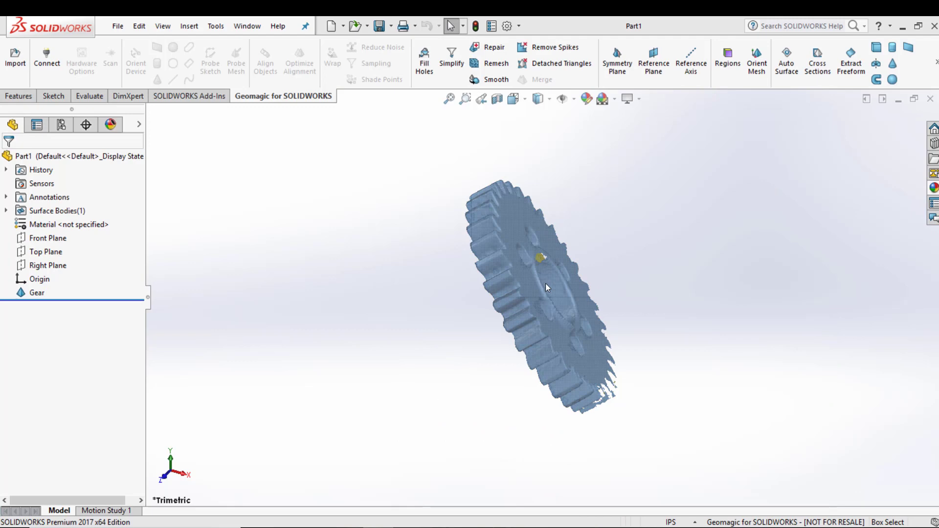
pyautogui.moveTo(545, 284); pyautogui.dragTo(348, 261, button='middle')
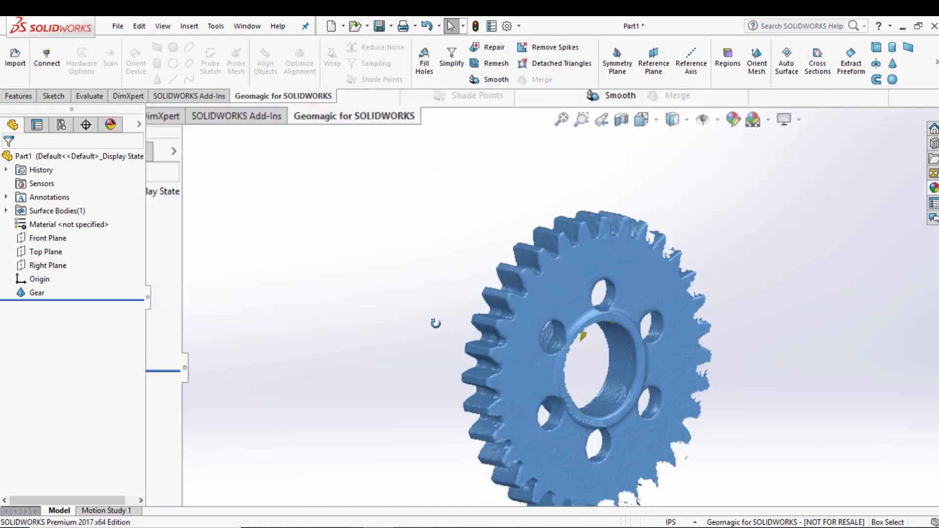
pyautogui.moveTo(435, 323); pyautogui.dragTo(453, 306, button='middle')
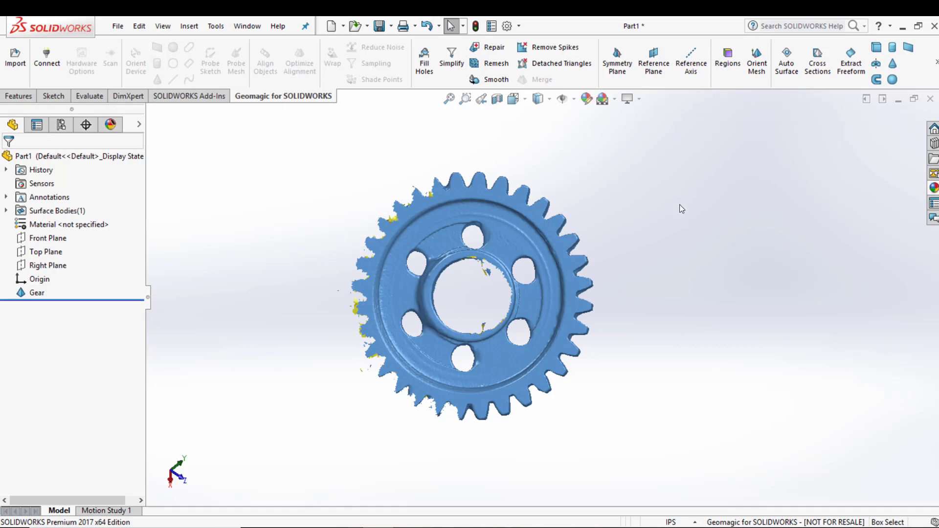
# - Open the Gear mesh for editing and set the selection tool to lasso
pyautogui.moveTo(365, 237); pyautogui.dragTo(465, 301, button='middle')
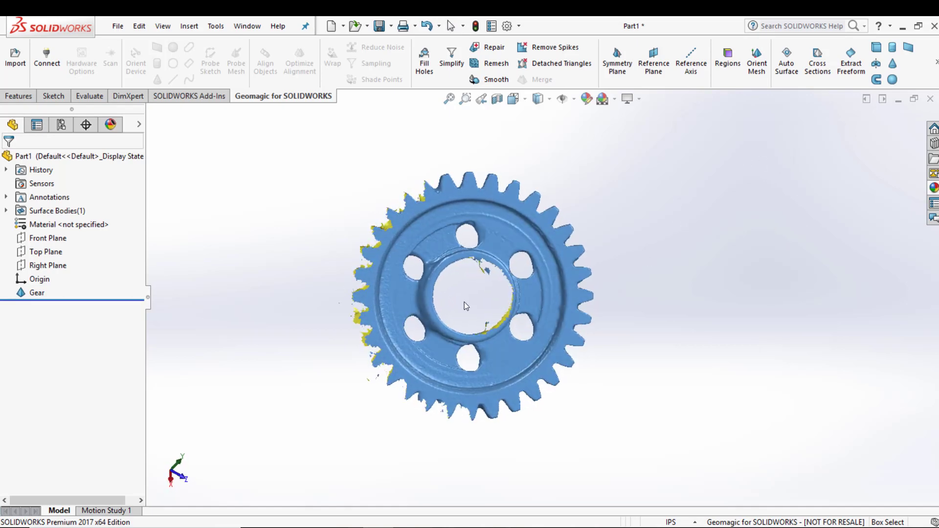
pyautogui.scroll(-4, 489, 296)
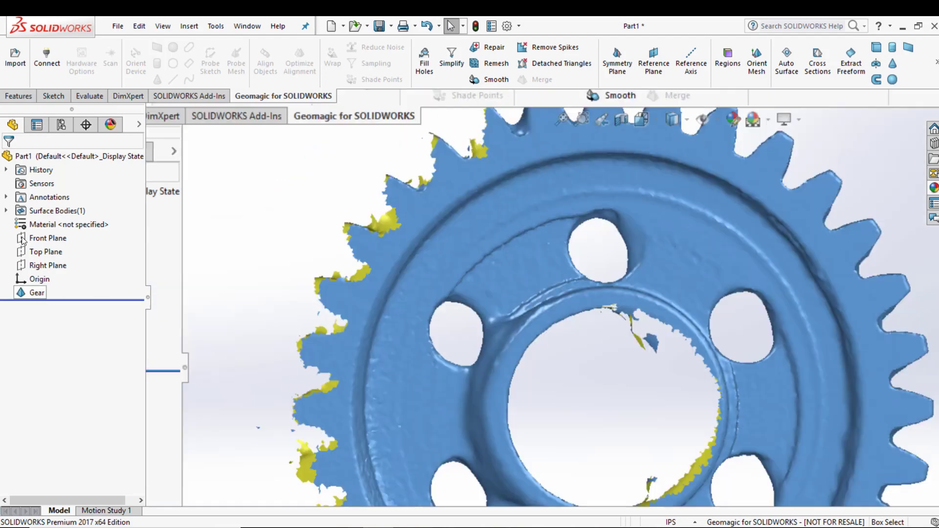
pyautogui.rightClick(37, 292)
pyautogui.click(42, 215)
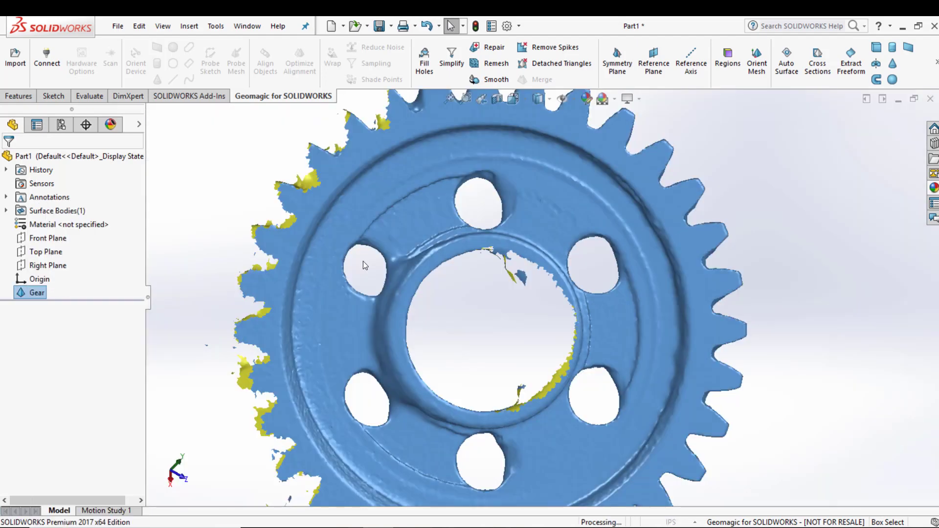
pyautogui.rightClick(503, 311)
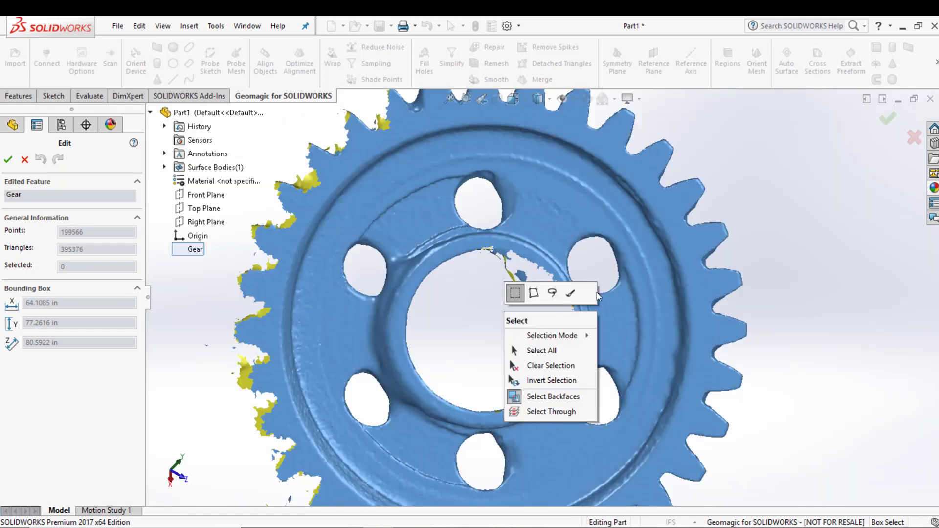
pyautogui.click(553, 295)
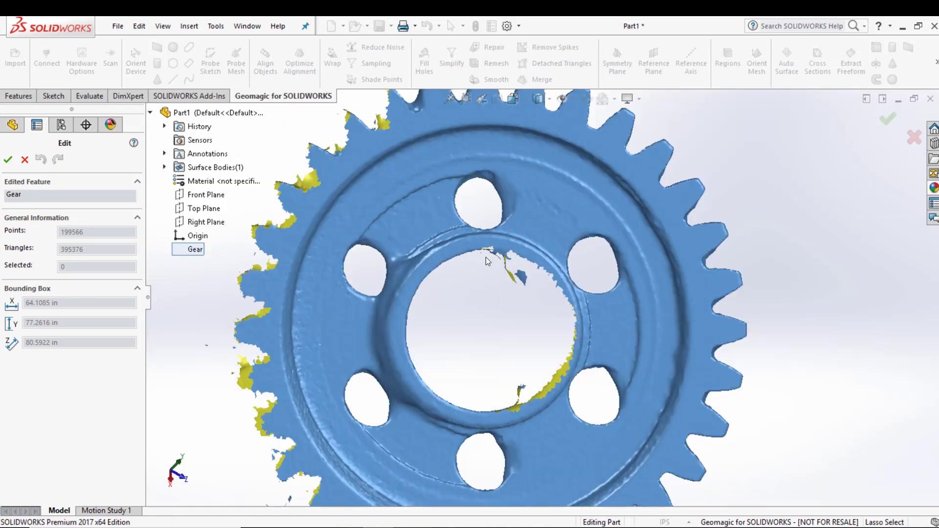
pyautogui.rightClick(391, 213)
pyautogui.click(416, 296)
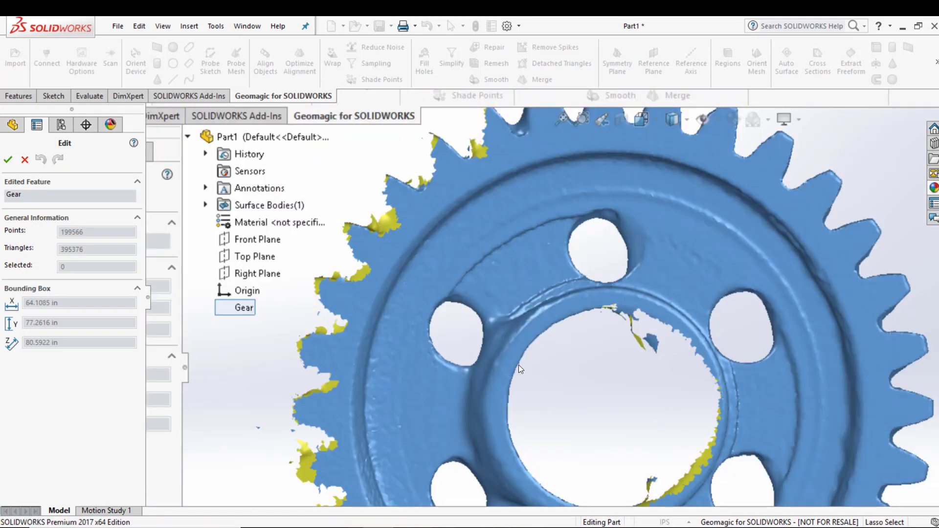
# - Lasso and delete the stray mesh fragments hanging from the upper edge of the gear's centre bore
pyautogui.scroll(1, 678, 382)
pyautogui.scroll(-3, 673, 379)
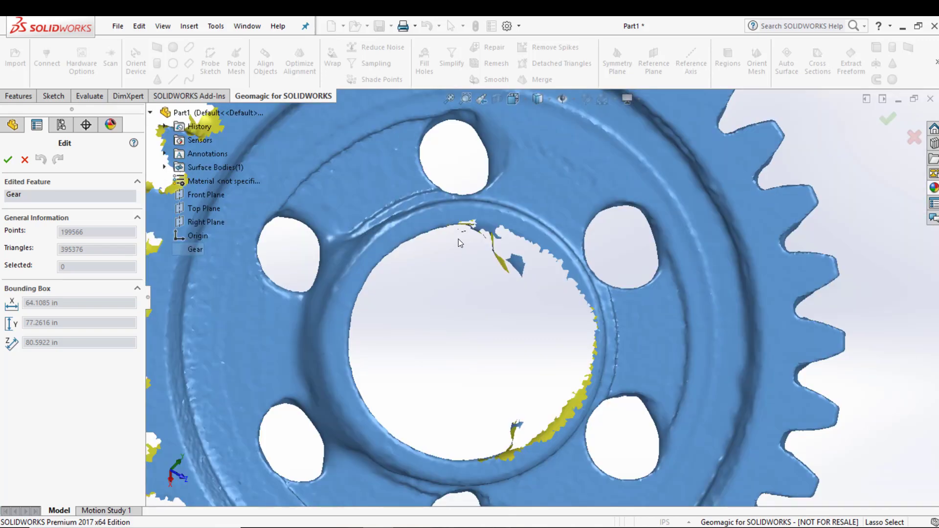
pyautogui.moveTo(466, 232)
pyautogui.mouseDown()
pyautogui.moveTo(514, 309)
pyautogui.moveTo(536, 272)
pyautogui.moveTo(506, 239)
pyautogui.mouseUp()
pyautogui.press('Delete')
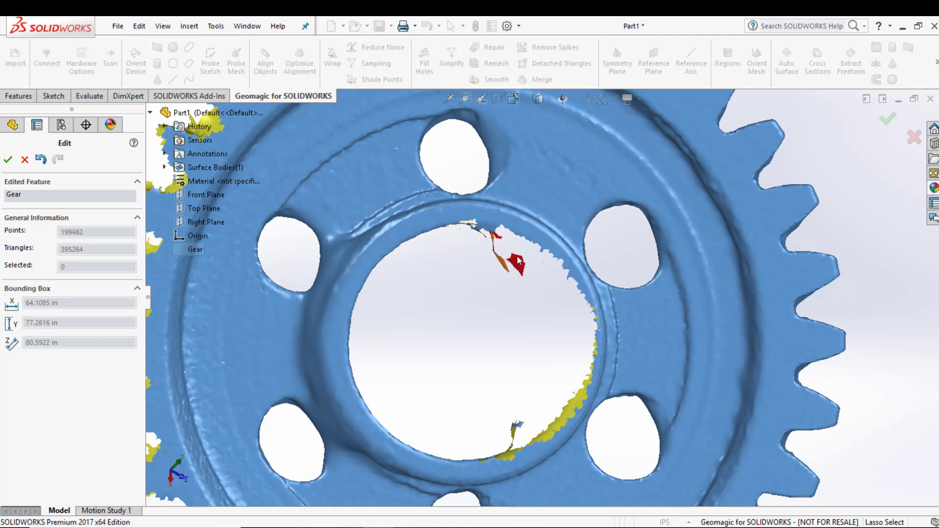
# - Lasso and delete the stray fragment at the lower edge of the centre bore, and accept the mesh edit
pyautogui.scroll(2, 564, 392)
pyautogui.scroll(-3, 553, 430)
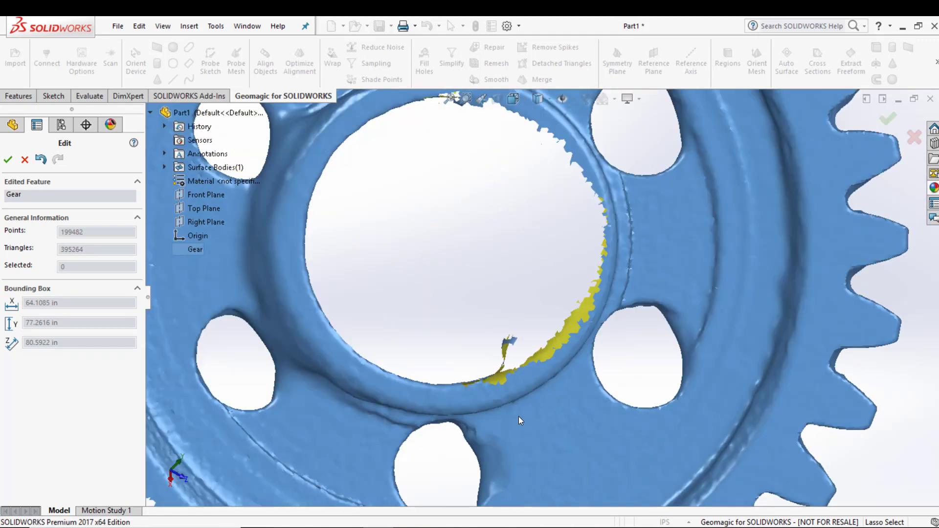
pyautogui.moveTo(497, 367)
pyautogui.mouseDown()
pyautogui.moveTo(492, 331)
pyautogui.moveTo(541, 337)
pyautogui.mouseUp()
pyautogui.moveTo(514, 367); pyautogui.dragTo(518, 366)
pyautogui.press('Delete')
pyautogui.scroll(5, 469, 265)
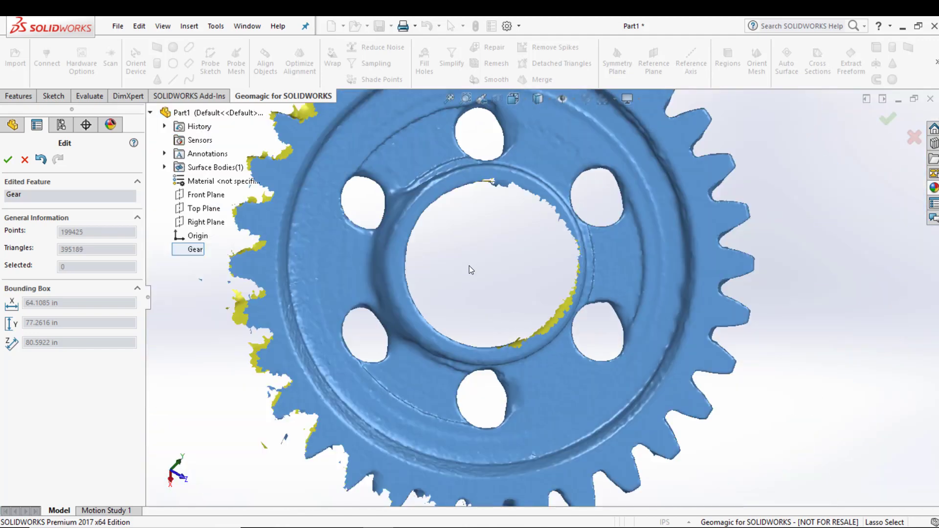
pyautogui.click(8, 159)
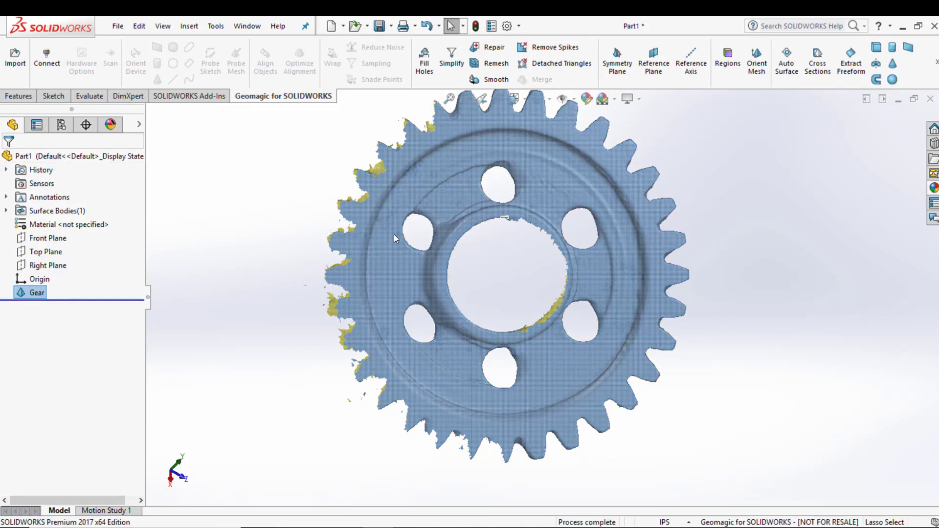
# - Diagnose the Gear mesh and repair it with every defect type enabled, from intersections to spike vertices
pyautogui.scroll(1, 394, 234)
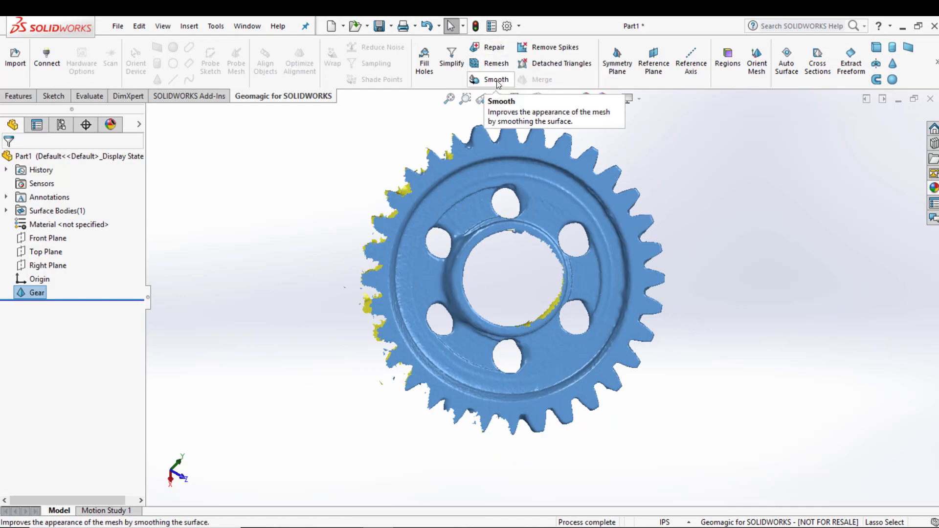
pyautogui.scroll(-5, 429, 316)
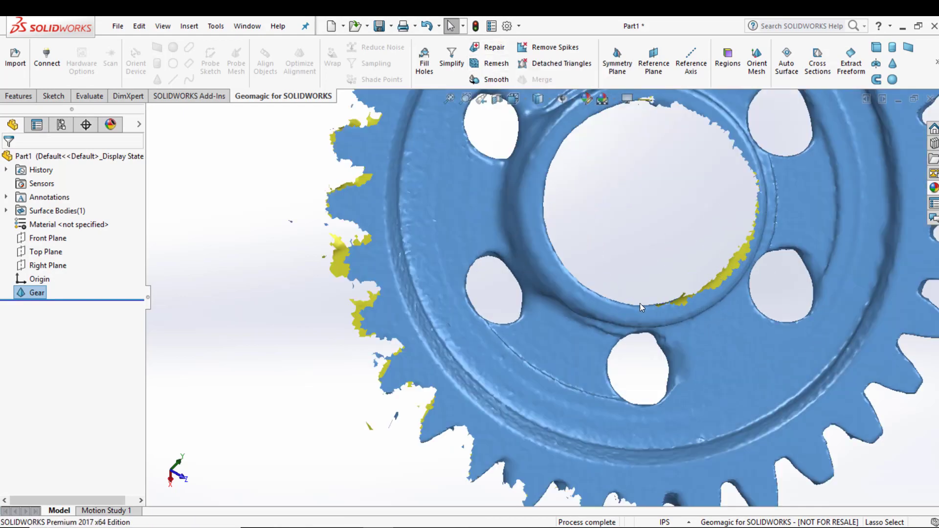
pyautogui.moveTo(591, 305); pyautogui.dragTo(609, 278, button='middle')
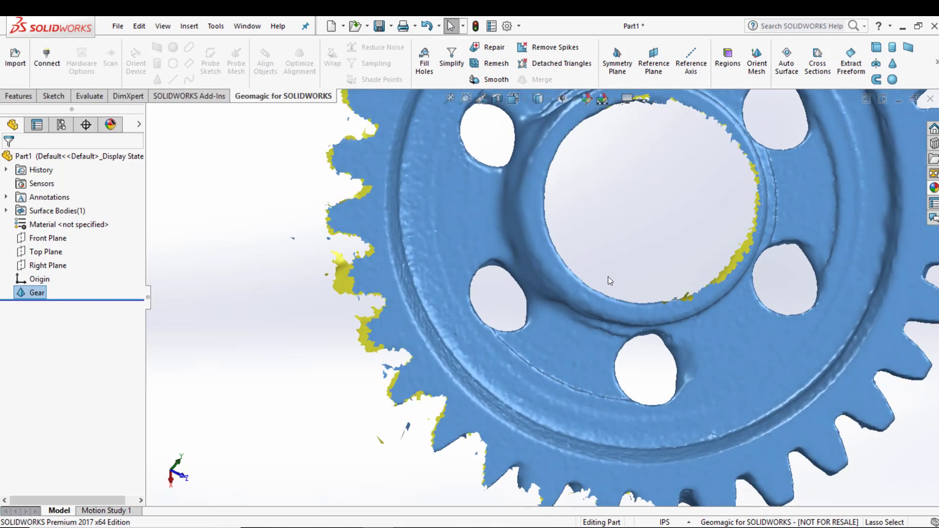
pyautogui.scroll(2, 685, 216)
pyautogui.scroll(2, 687, 216)
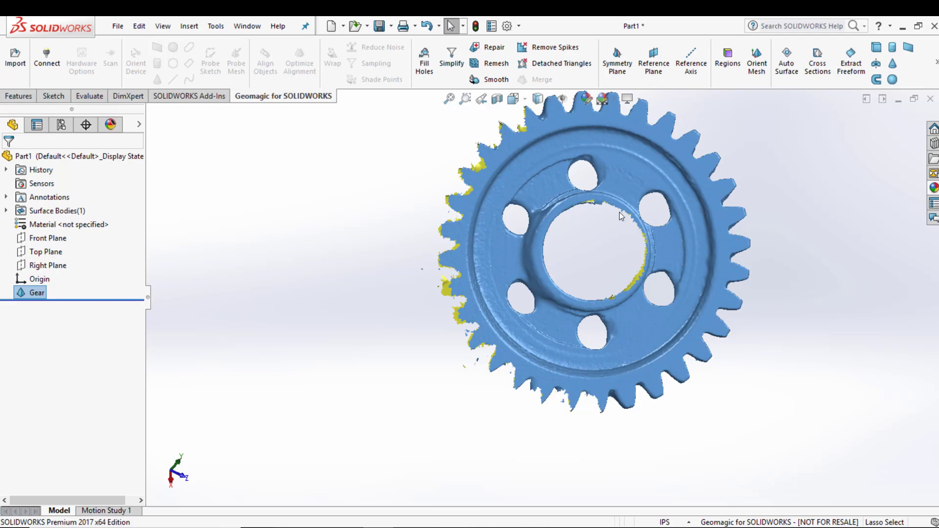
pyautogui.press('f')
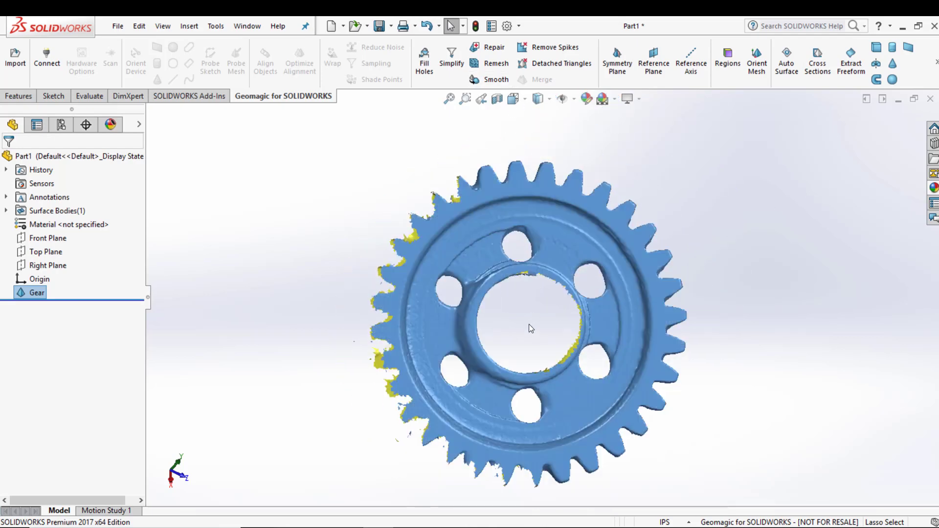
pyautogui.click(491, 47)
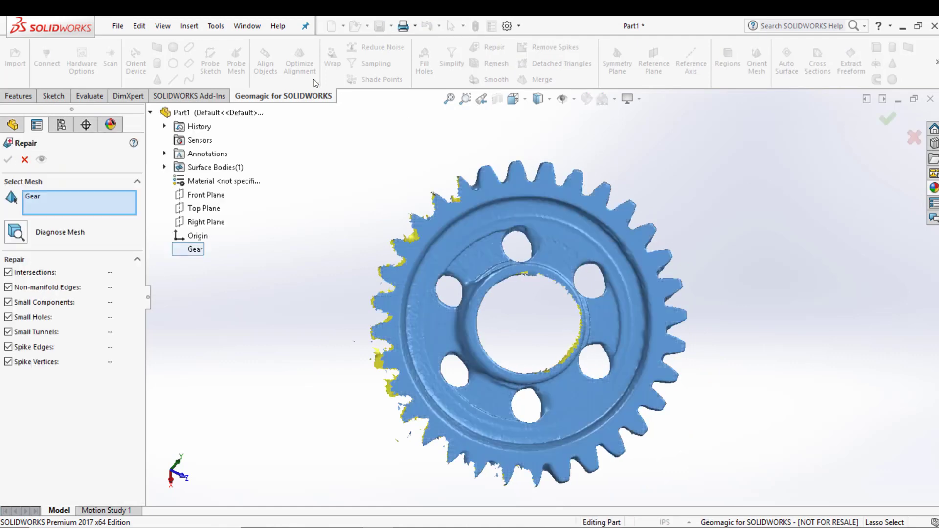
pyautogui.click(19, 232)
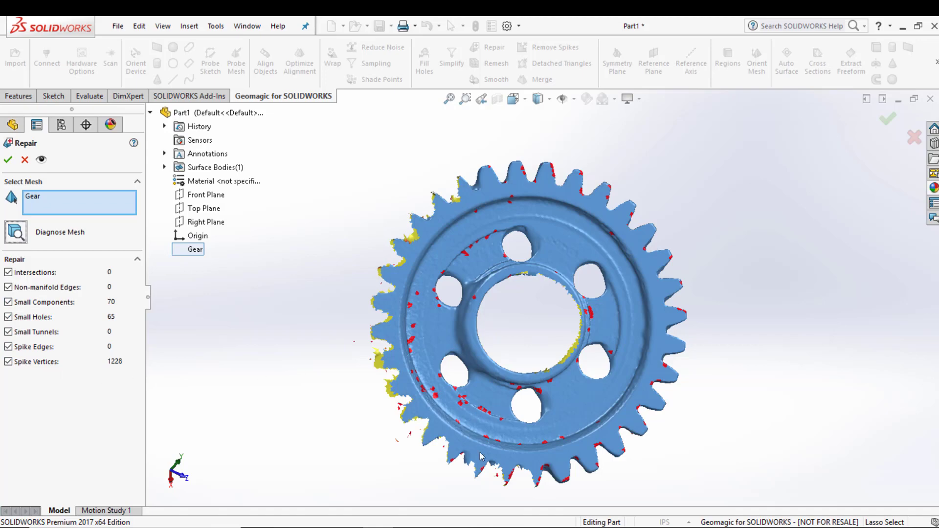
pyautogui.scroll(1, 482, 456)
pyautogui.scroll(-1, 489, 450)
pyautogui.moveTo(401, 253); pyautogui.dragTo(246, 254, button='middle')
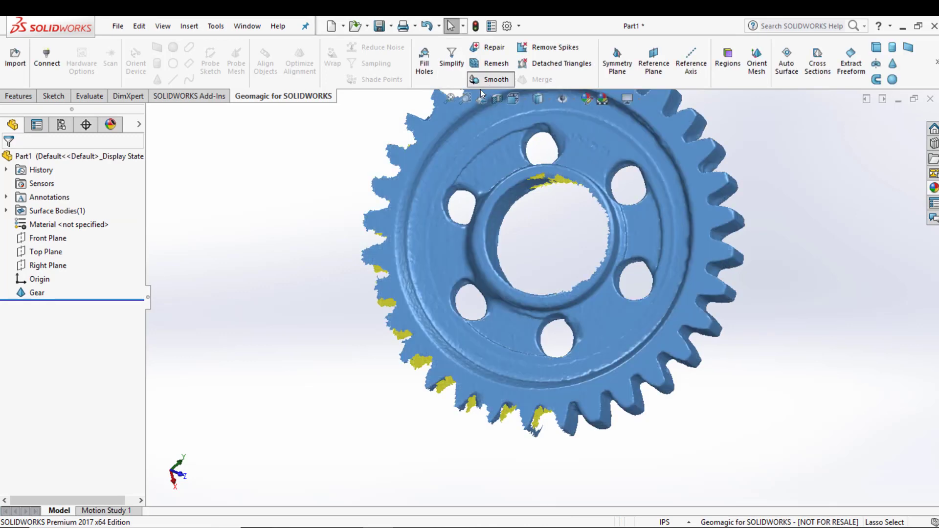
# - Smooth the Gear mesh with a smoothness of 4 and a strength of 0
pyautogui.click(489, 80)
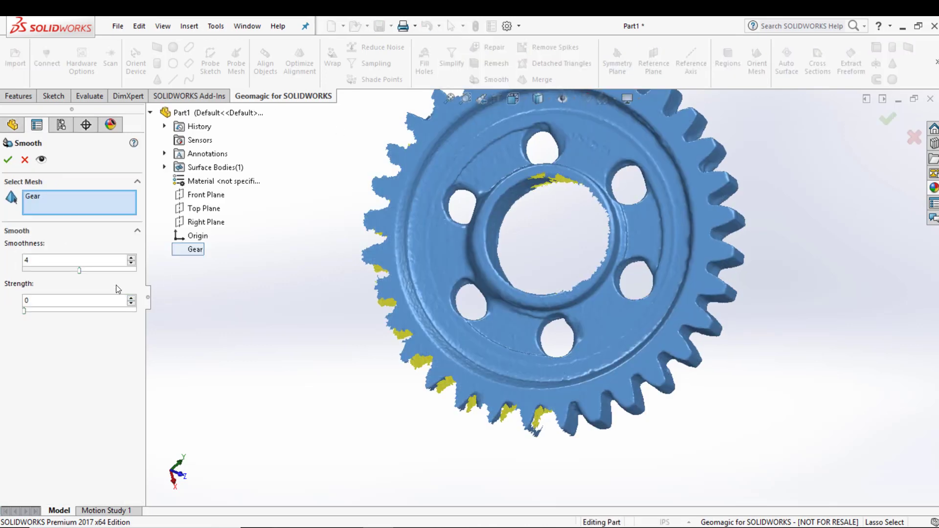
pyautogui.click(8, 159)
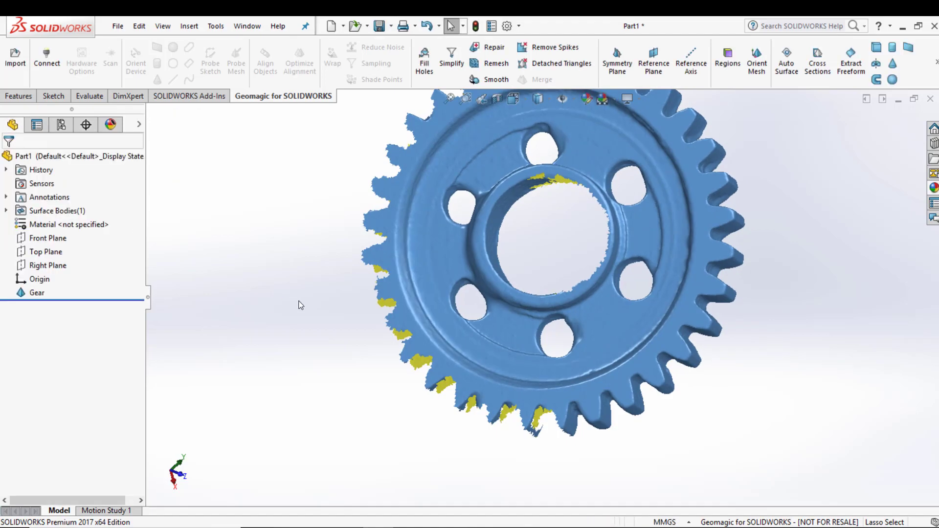
pyautogui.moveTo(380, 298); pyautogui.dragTo(529, 232, button='middle')
pyautogui.press('Escape')
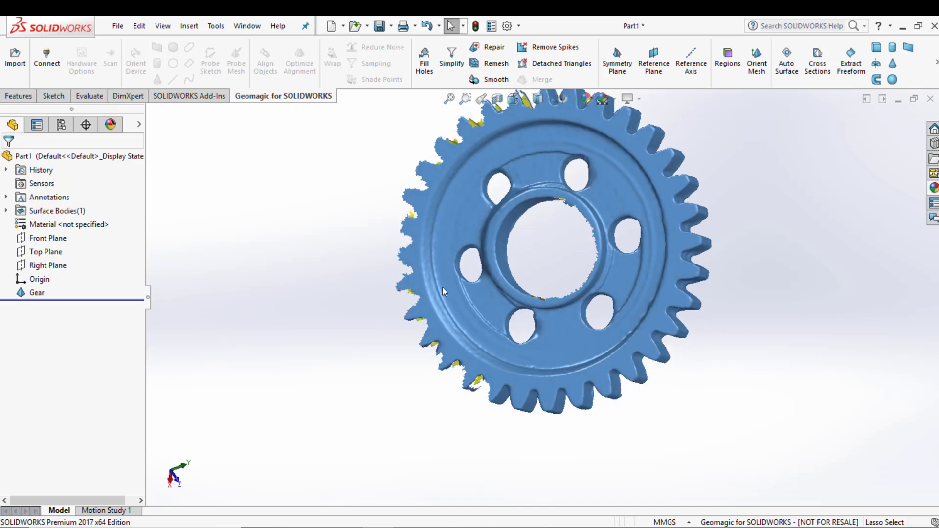
# - Create a reference axis by fitting a cylinder to the inner wall of the gear's centre bore
pyautogui.moveTo(357, 307); pyautogui.dragTo(509, 272, button='middle')
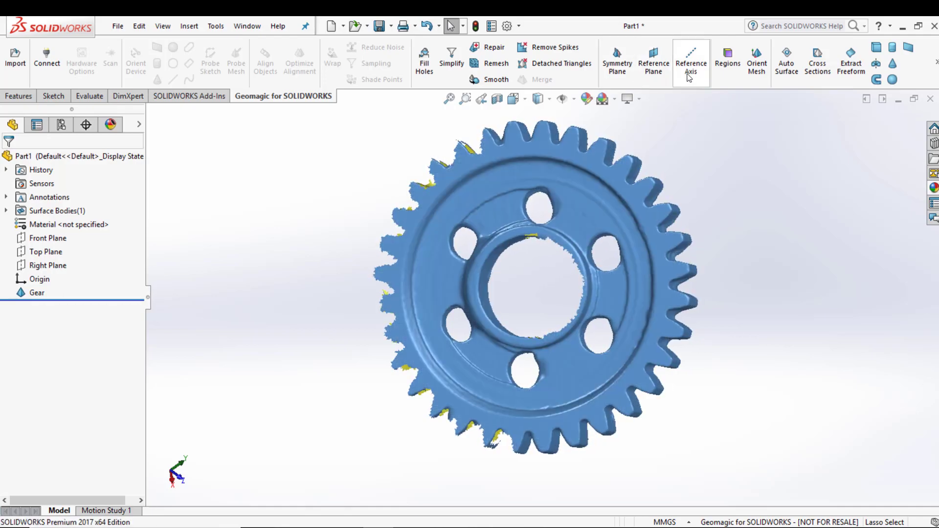
pyautogui.click(691, 74)
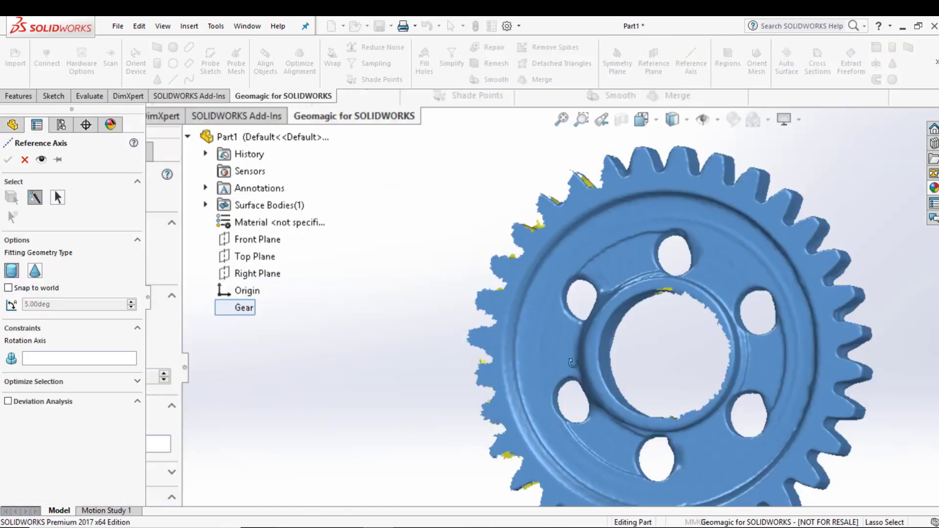
pyautogui.moveTo(569, 361); pyautogui.dragTo(518, 346, button='middle')
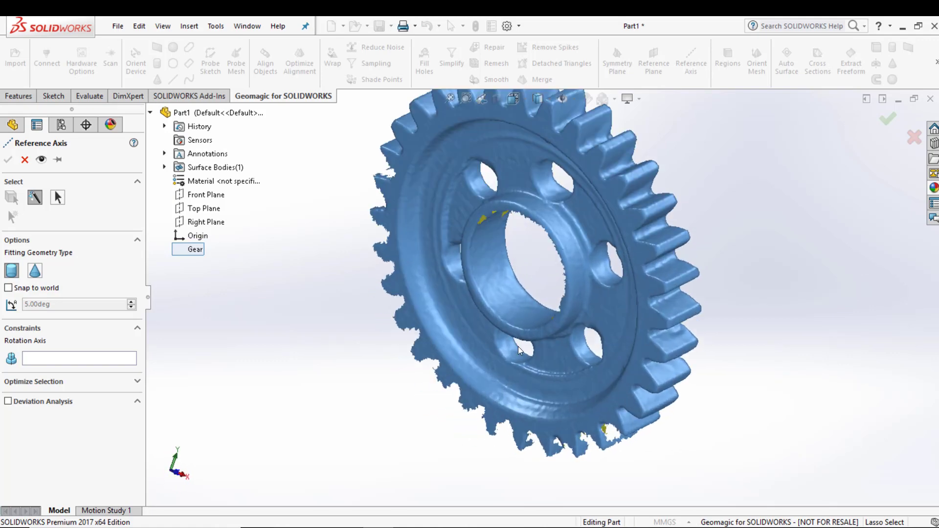
pyautogui.scroll(1, 497, 306)
pyautogui.scroll(-1, 498, 294)
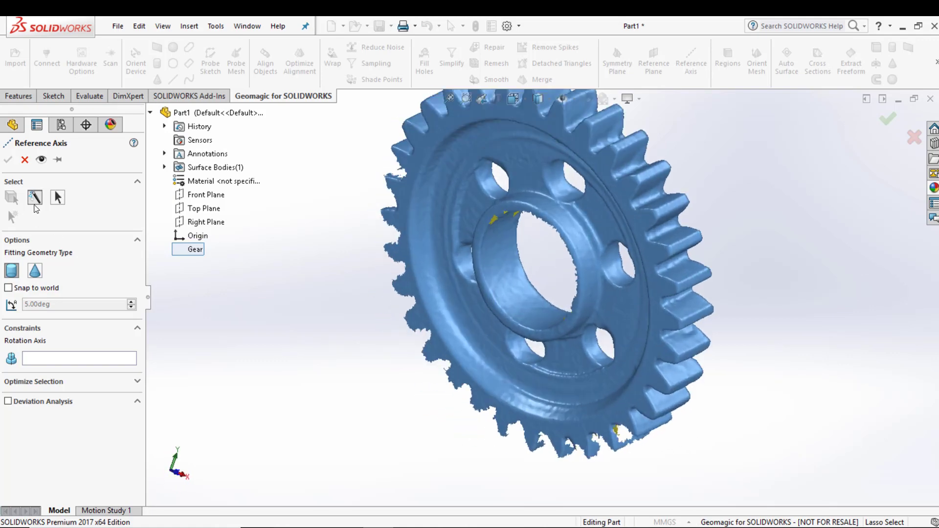
pyautogui.click(523, 312)
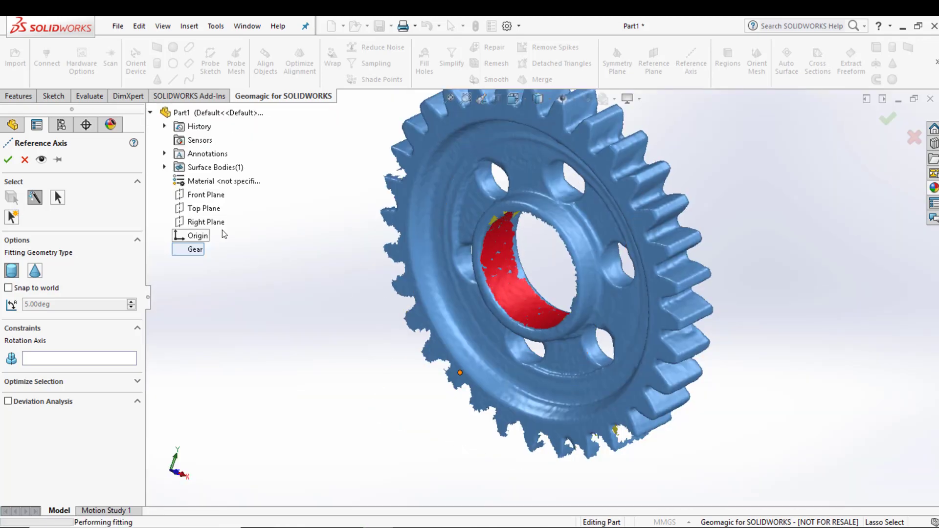
pyautogui.moveTo(447, 264); pyautogui.dragTo(482, 345, button='middle')
pyautogui.click(8, 159)
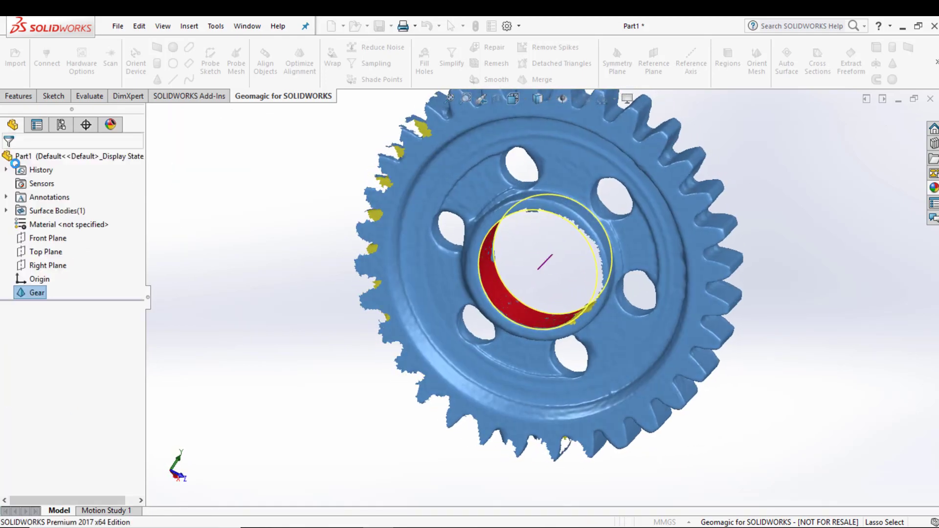
pyautogui.moveTo(541, 264); pyautogui.dragTo(572, 246, button='middle')
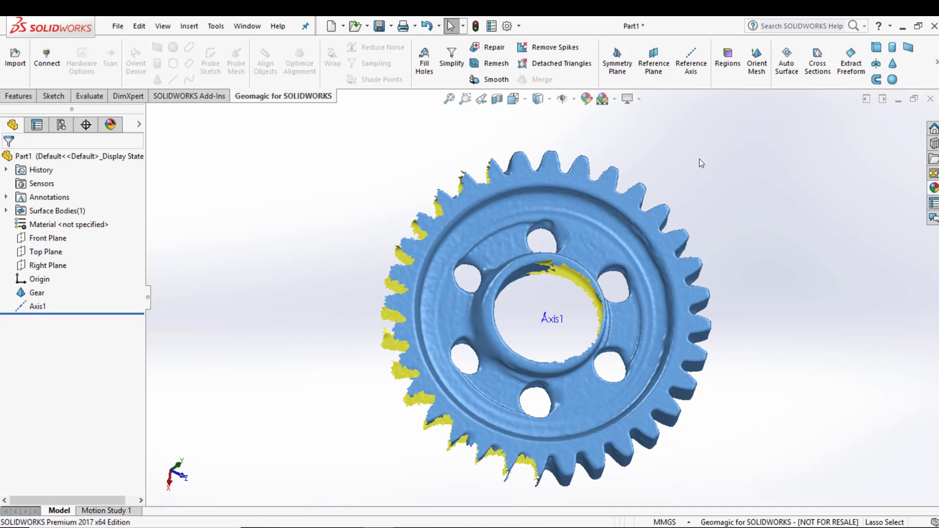
# - Start a reference plane with paintbrush selection and paint a spot on the flat tooth face at the gear's upper edge
pyautogui.click(654, 61)
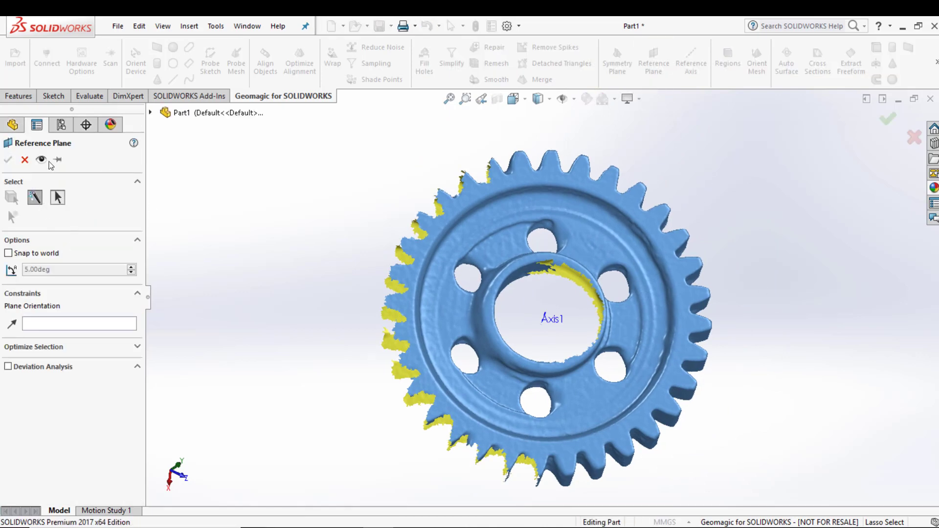
pyautogui.click(57, 197)
pyautogui.rightClick(288, 214)
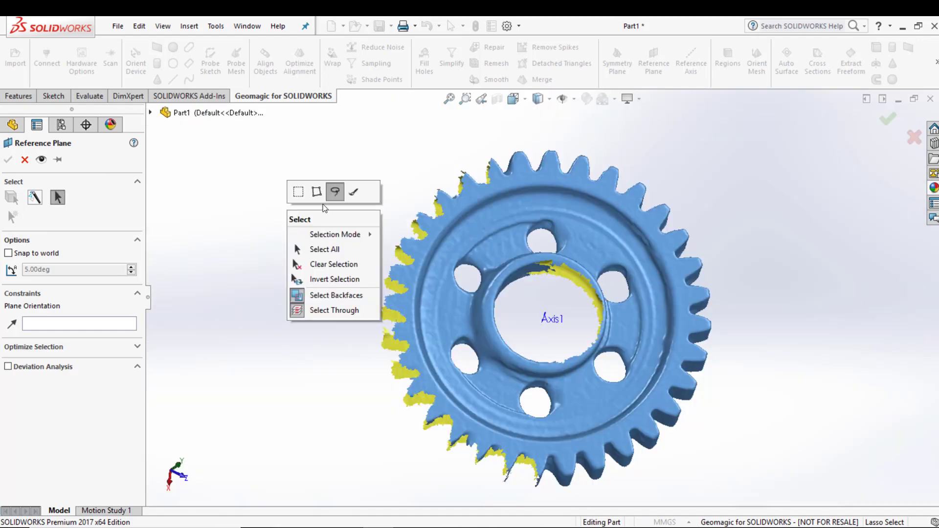
pyautogui.click(351, 191)
pyautogui.scroll(2, 539, 376)
pyautogui.scroll(-3, 558, 312)
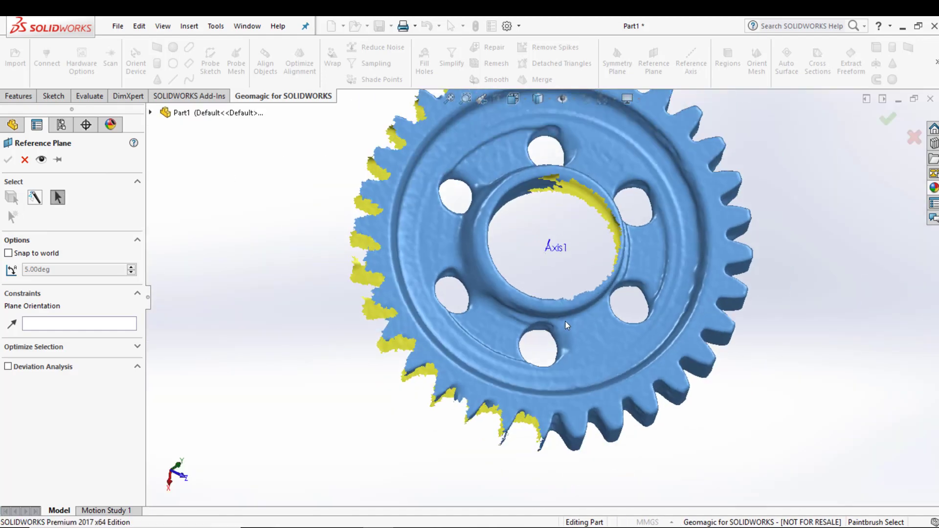
pyautogui.scroll(4, 565, 321)
pyautogui.scroll(-4, 467, 309)
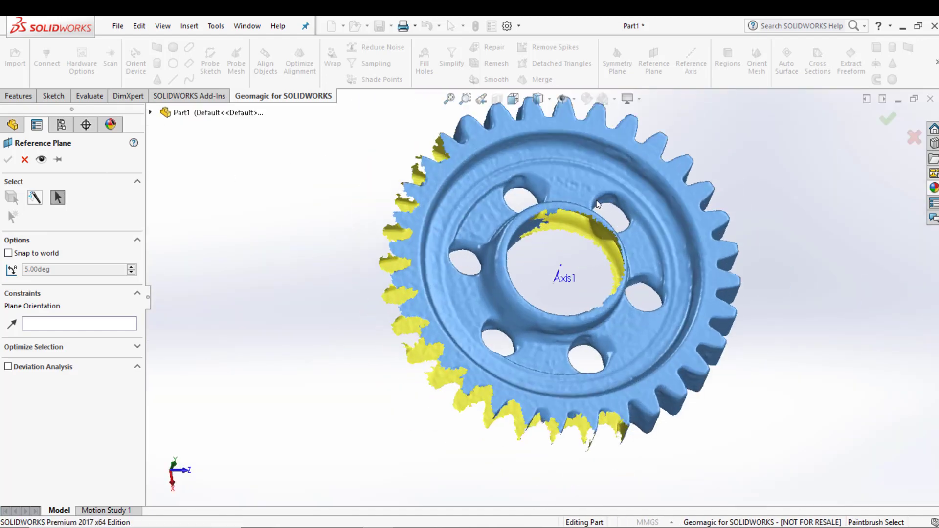
pyautogui.click(567, 118)
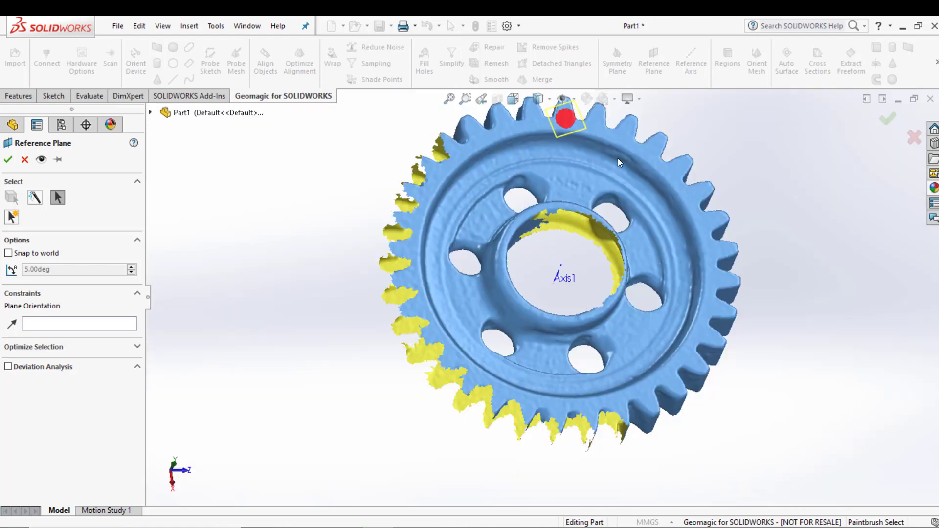
pyautogui.scroll(2, 641, 159)
pyautogui.scroll(-3, 639, 168)
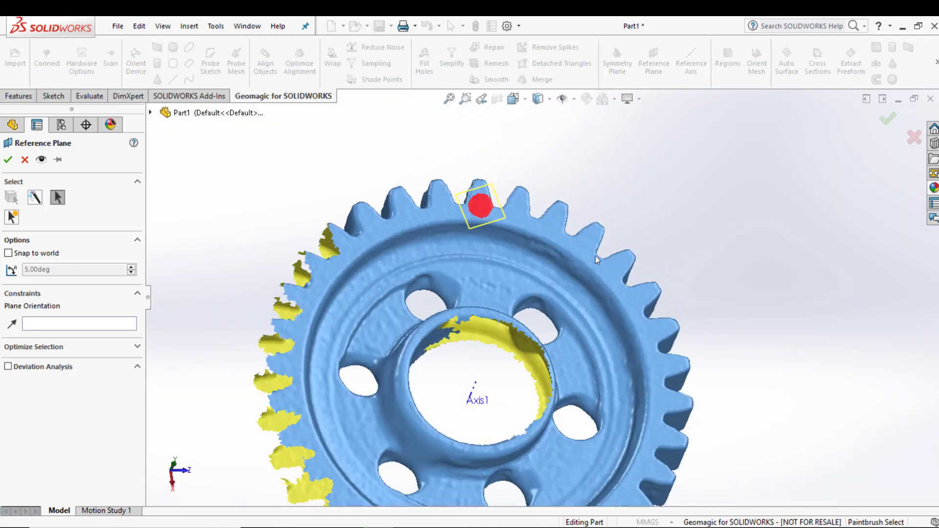
pyautogui.scroll(-2, 577, 289)
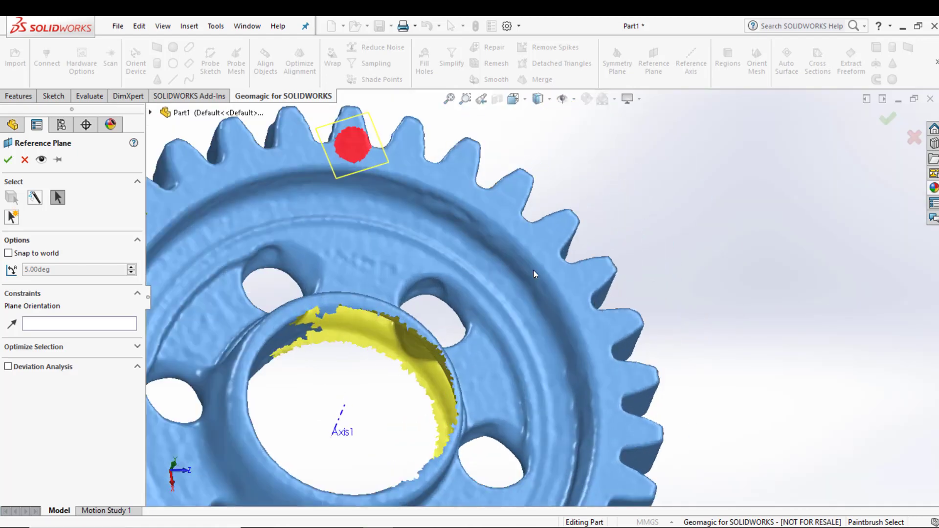
# - Paint four spots for the plane fit on the flat tooth faces along the gear's right-hand rim
pyautogui.click(544, 237)
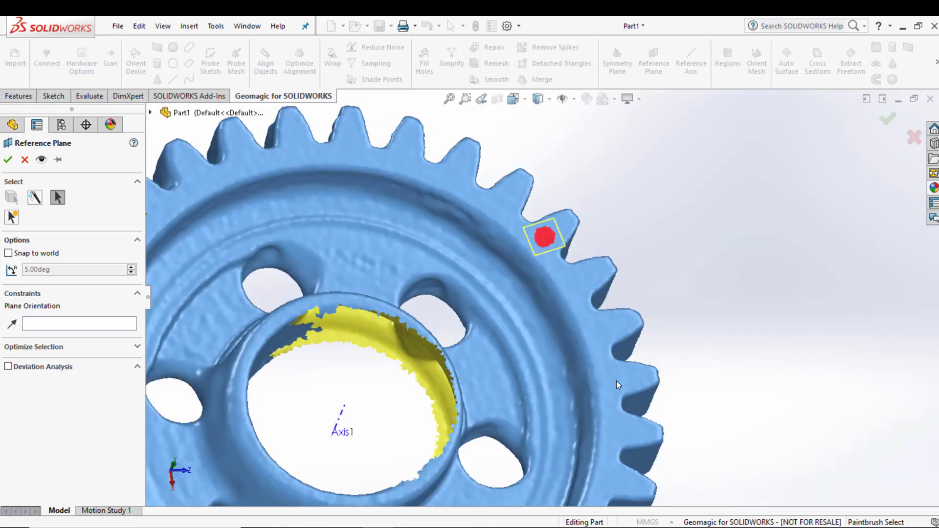
pyautogui.click(616, 380)
pyautogui.scroll(4, 563, 430)
pyautogui.scroll(-3, 558, 428)
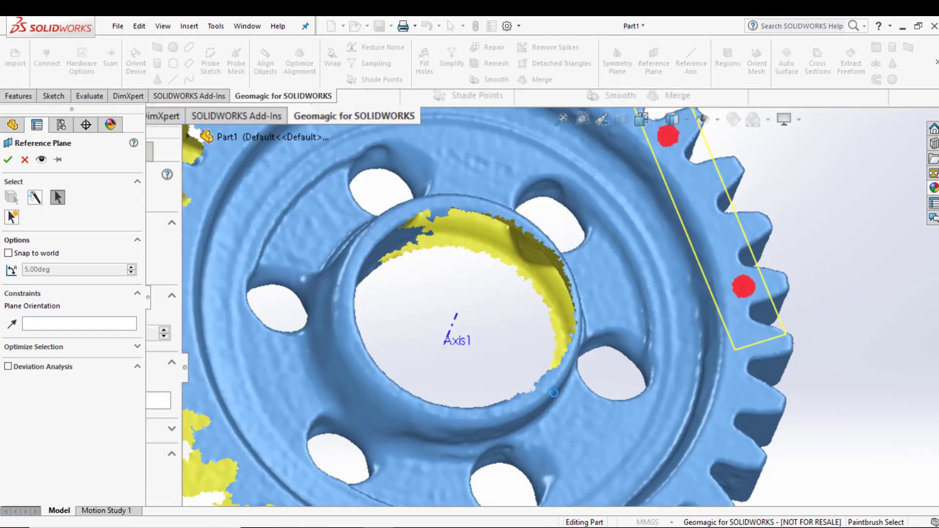
pyautogui.click(554, 392)
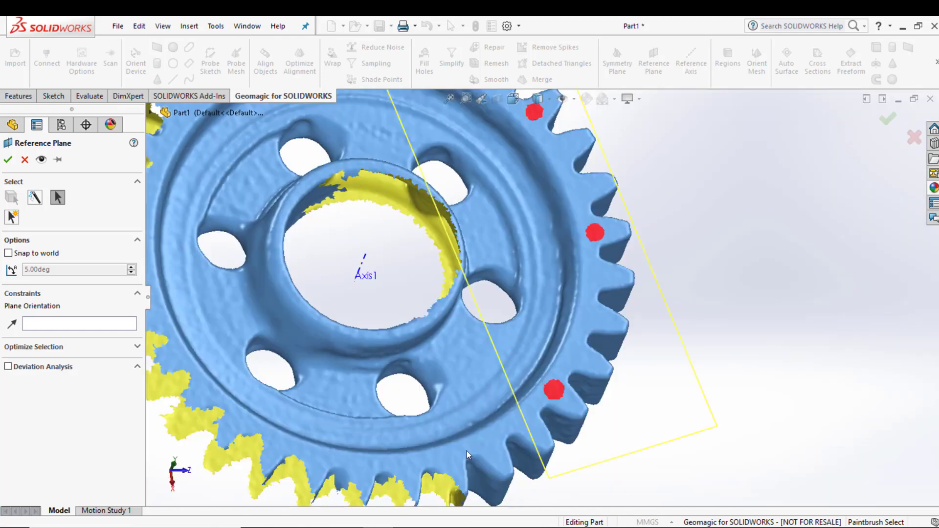
pyautogui.click(488, 445)
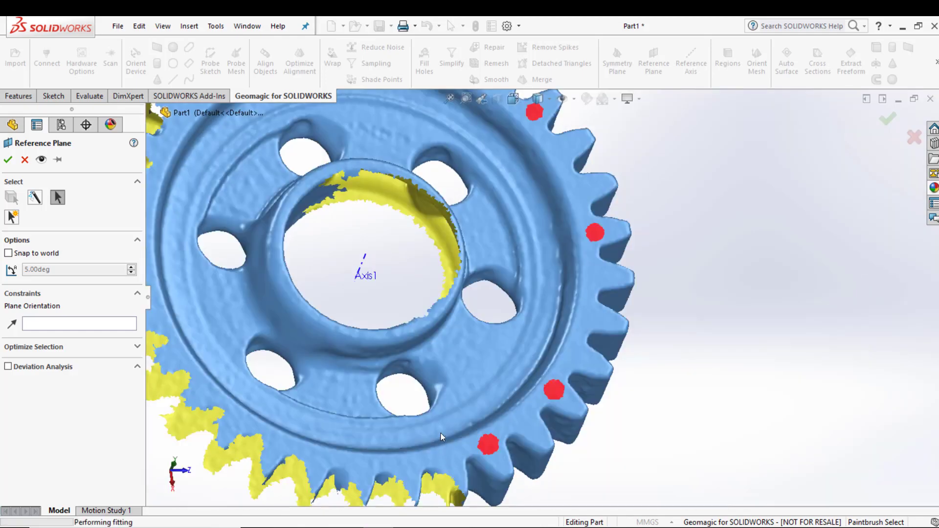
pyautogui.scroll(3, 251, 361)
pyautogui.scroll(-2, 337, 249)
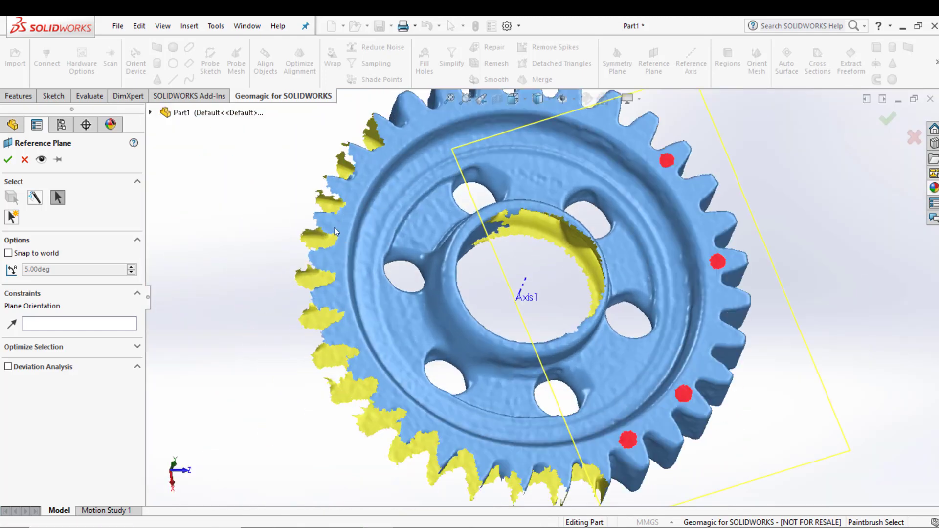
# - Add one spot on a tooth face at the gear's left rim and three more across its upper rim
pyautogui.scroll(-5, 330, 263)
pyautogui.click(582, 299)
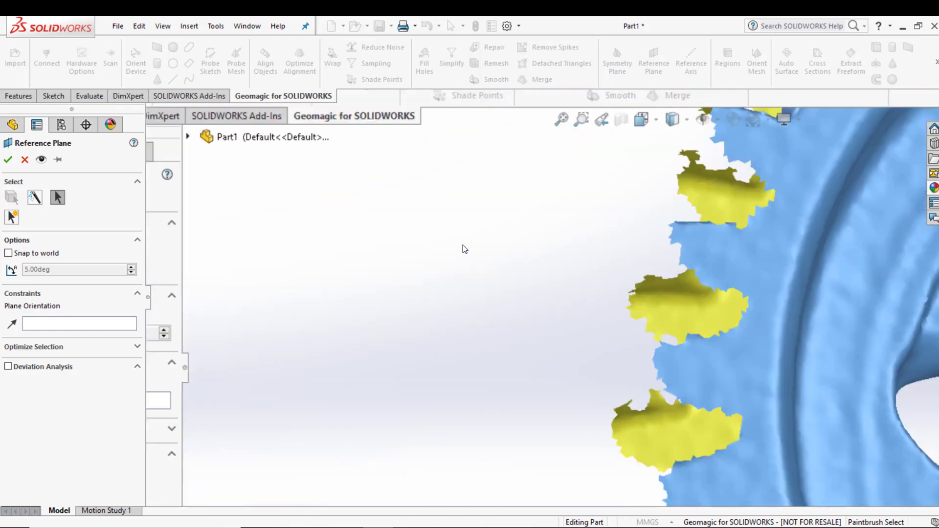
pyautogui.scroll(4, 768, 242)
pyautogui.scroll(-3, 767, 226)
pyautogui.scroll(3, 609, 128)
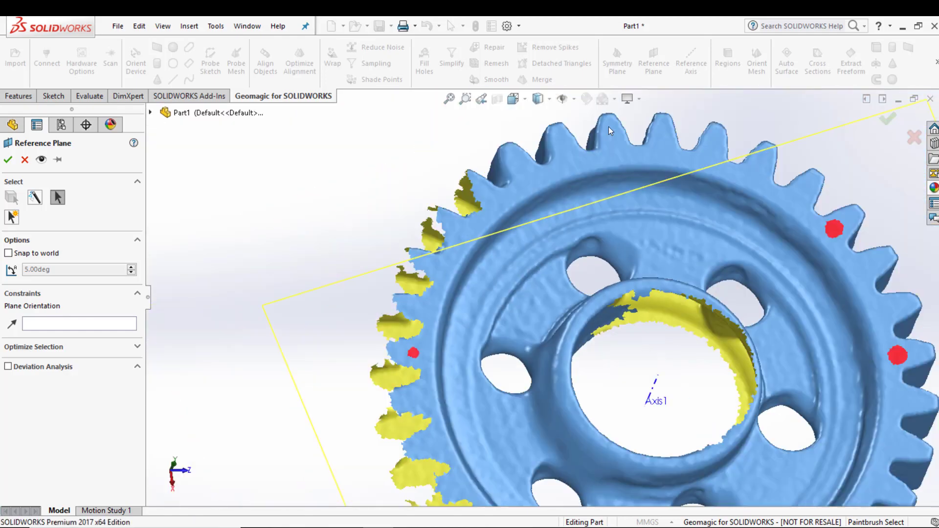
pyautogui.scroll(-3, 577, 206)
pyautogui.click(537, 215)
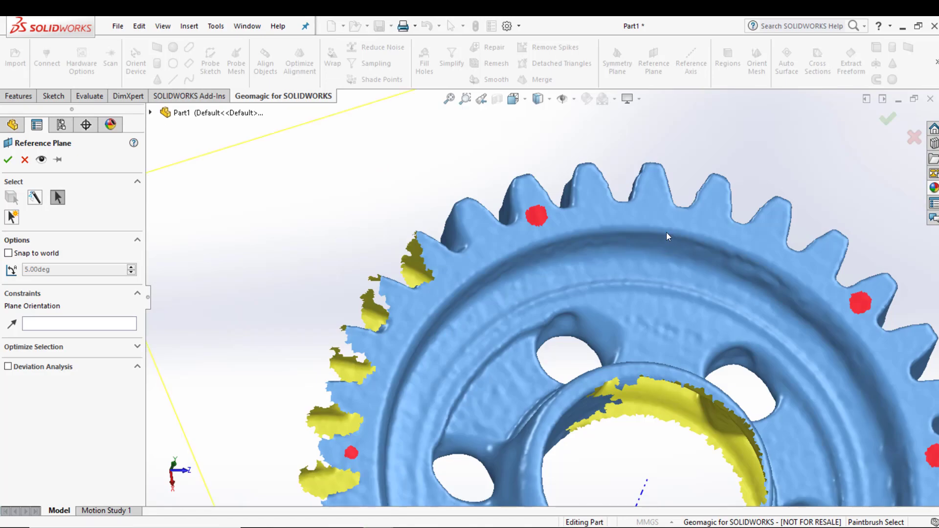
pyautogui.click(655, 206)
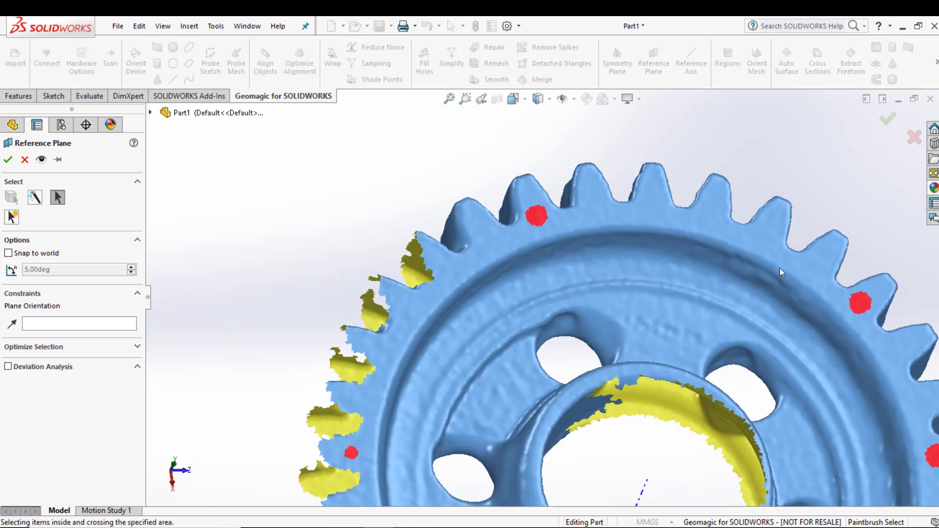
pyautogui.click(768, 236)
pyautogui.scroll(5, 785, 321)
pyautogui.scroll(-4, 588, 430)
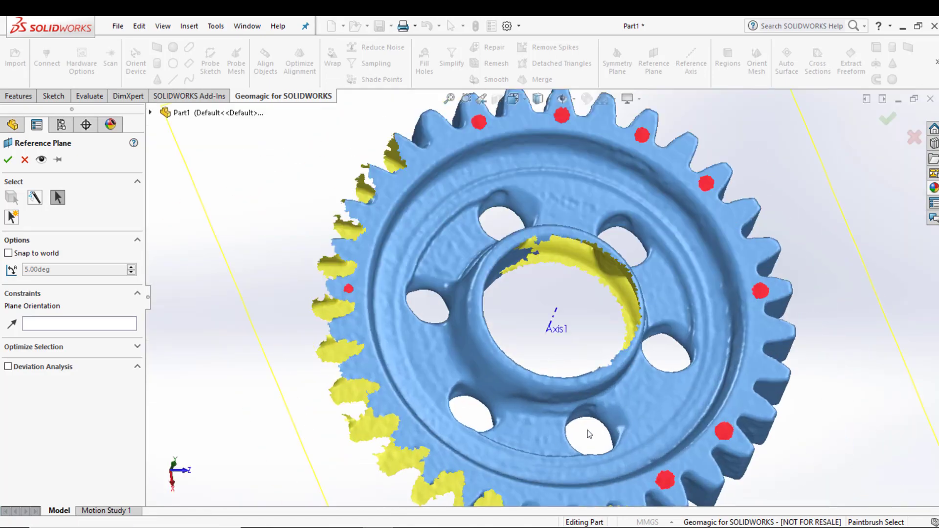
# - Paint a last spot on the gear's lower-left rim and accept the reference plane fitted to the tooth faces
pyautogui.scroll(3, 509, 436)
pyautogui.scroll(-3, 472, 439)
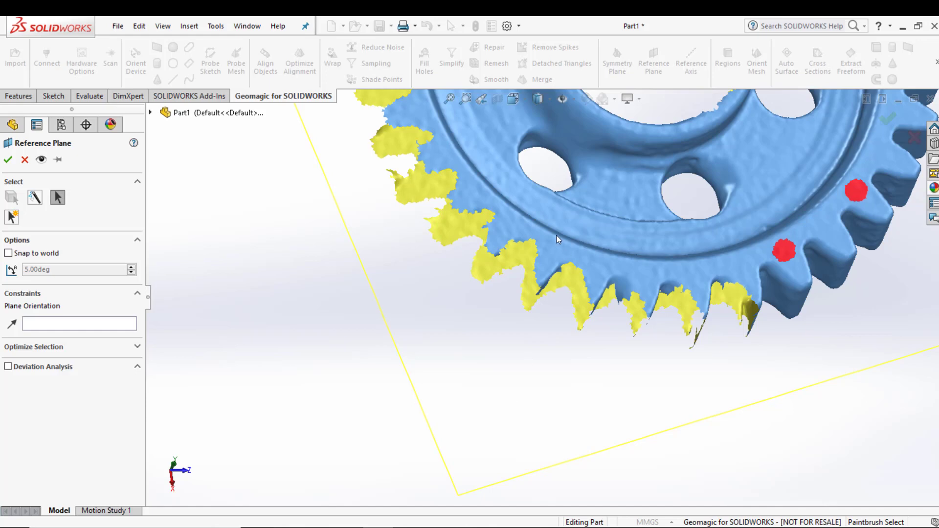
pyautogui.click(470, 194)
pyautogui.scroll(4, 615, 263)
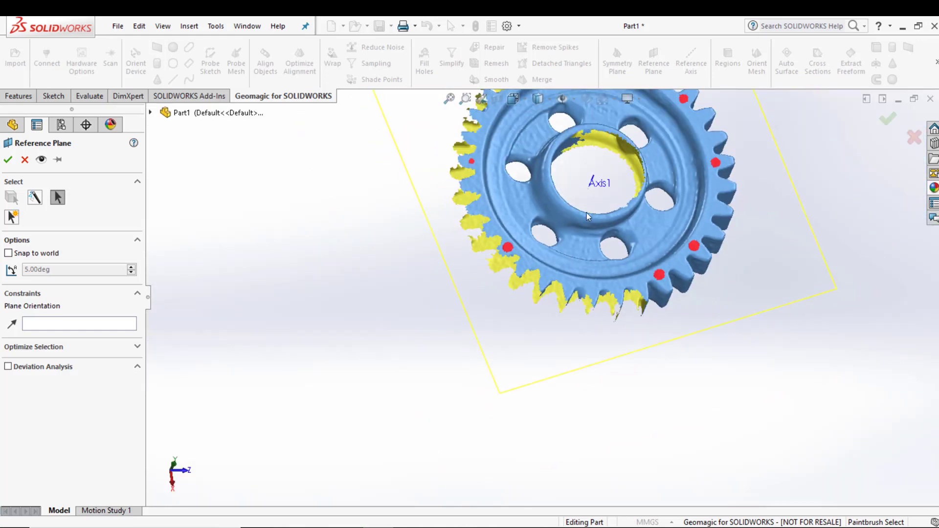
pyautogui.moveTo(586, 215); pyautogui.dragTo(612, 137, button='middle')
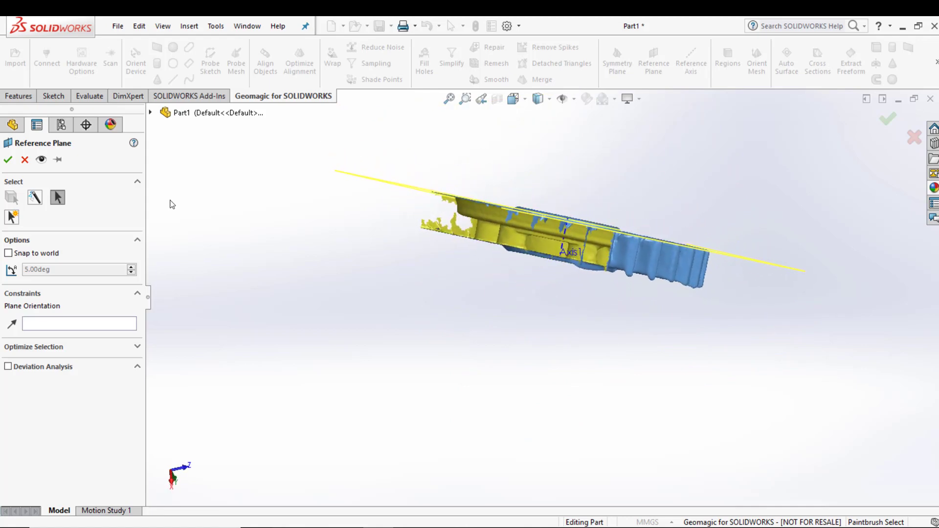
pyautogui.click(7, 159)
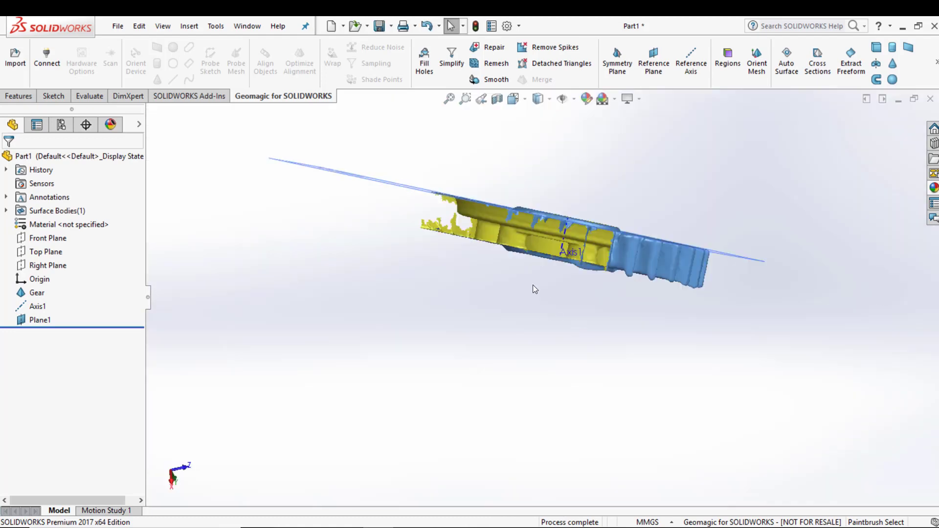
# - Create a reference point at the intersection of Axis1 and Plane1
pyautogui.moveTo(560, 294); pyautogui.dragTo(563, 426, button='middle')
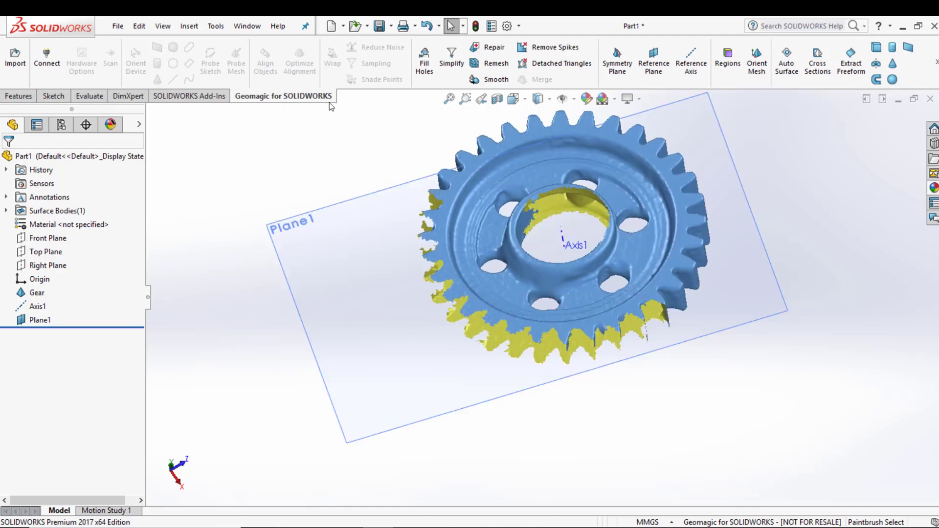
pyautogui.click(18, 95)
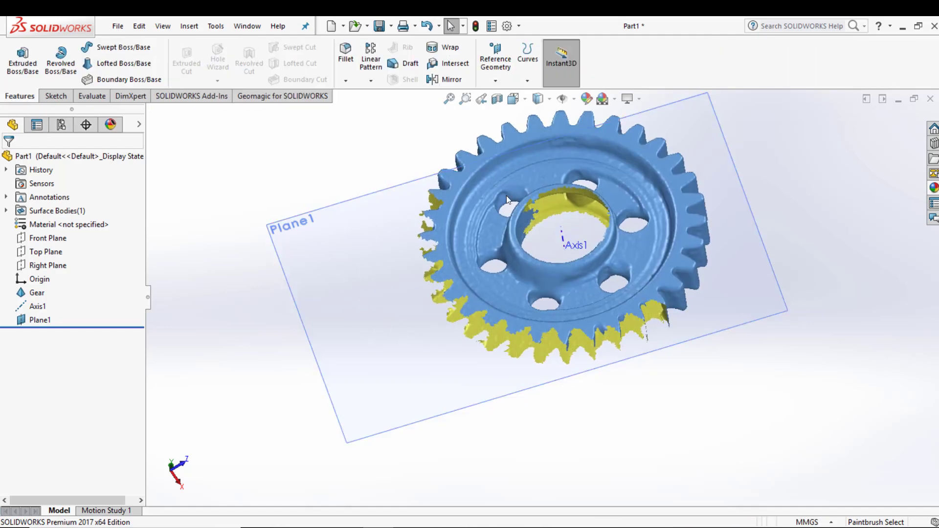
pyautogui.click(496, 79)
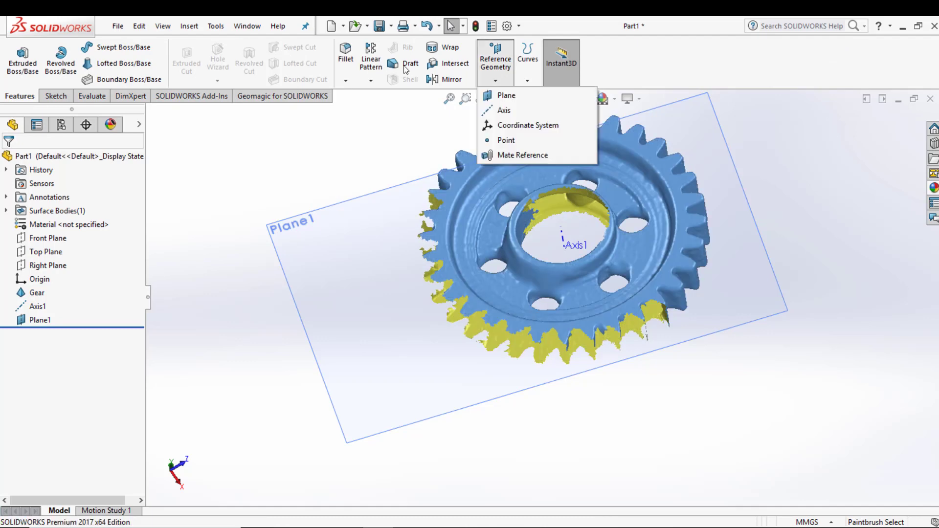
pyautogui.click(506, 141)
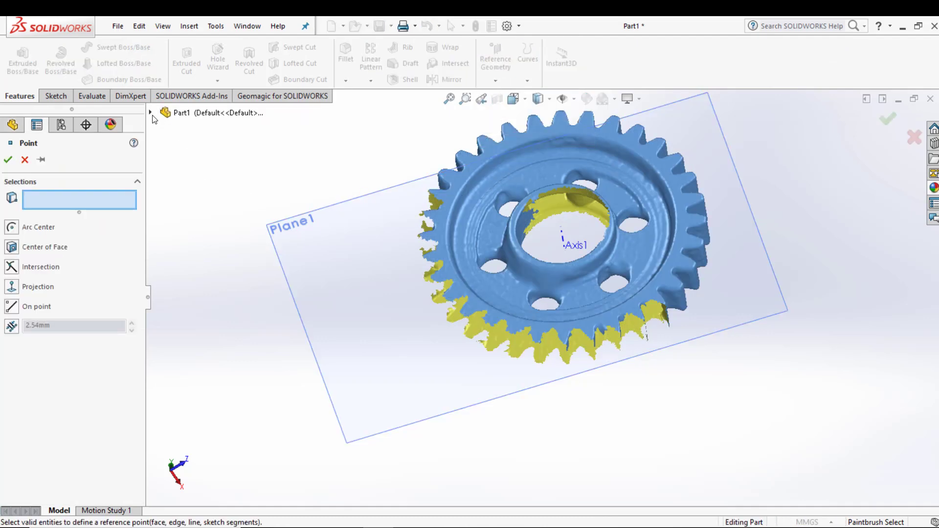
pyautogui.click(151, 112)
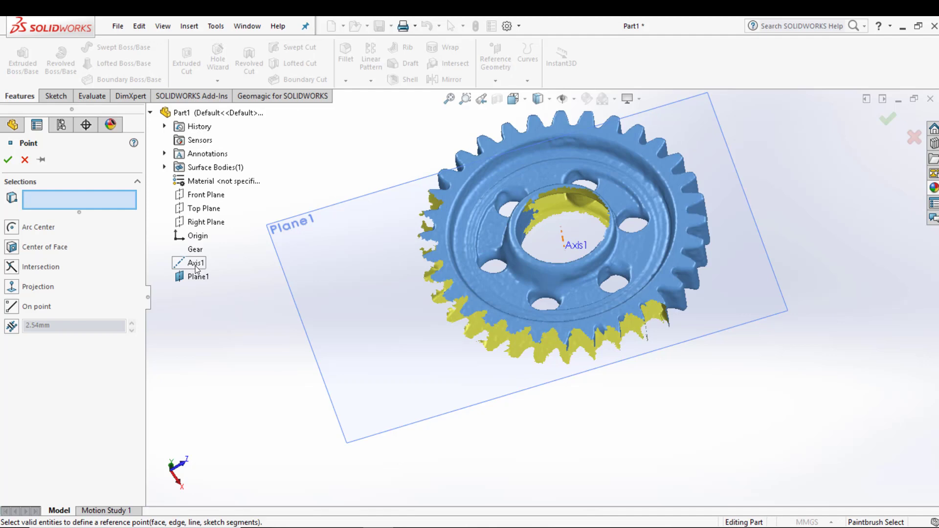
pyautogui.click(195, 265)
pyautogui.click(197, 276)
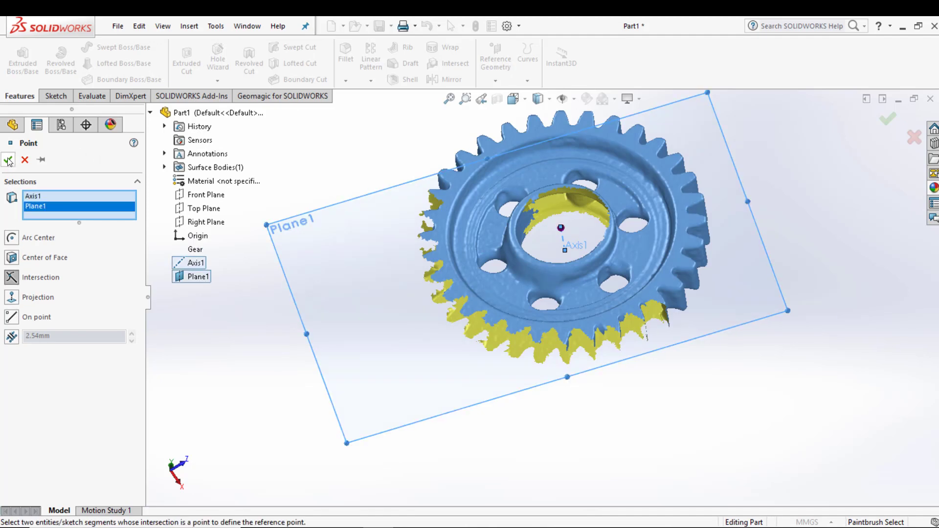
pyautogui.click(8, 160)
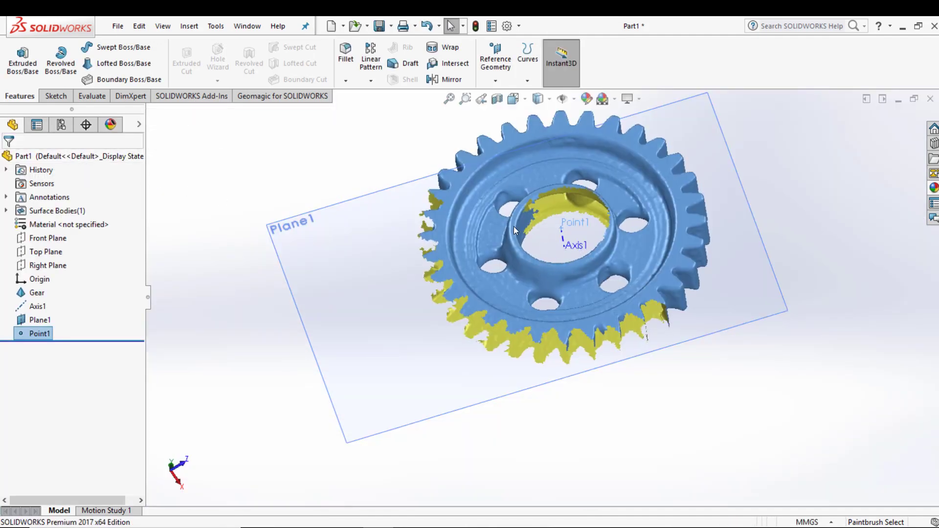
# - Create a symmetry plane for the Gear mesh by manually drawing a slanted bisecting line across the gear through its centre
pyautogui.scroll(5, 513, 226)
pyautogui.scroll(-4, 513, 197)
pyautogui.moveTo(456, 314); pyautogui.dragTo(348, 235, button='middle')
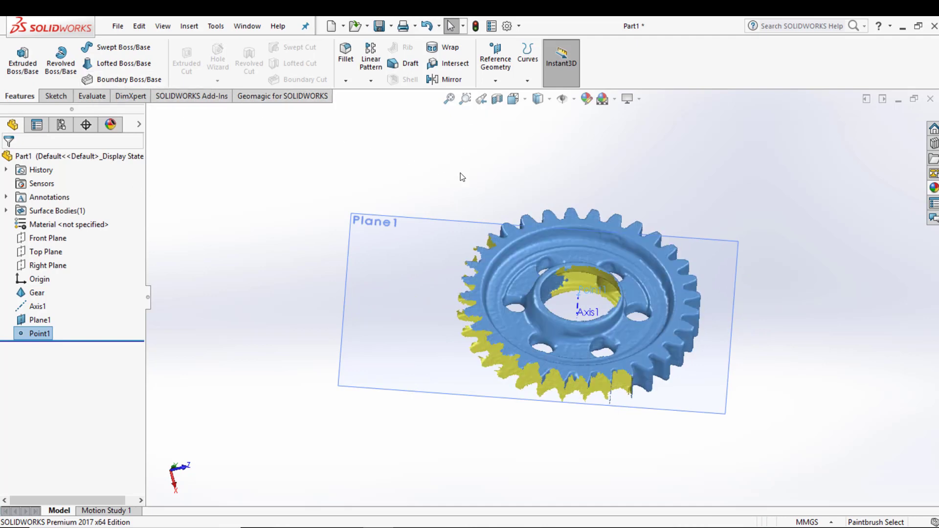
pyautogui.moveTo(462, 174); pyautogui.dragTo(494, 364, button='middle')
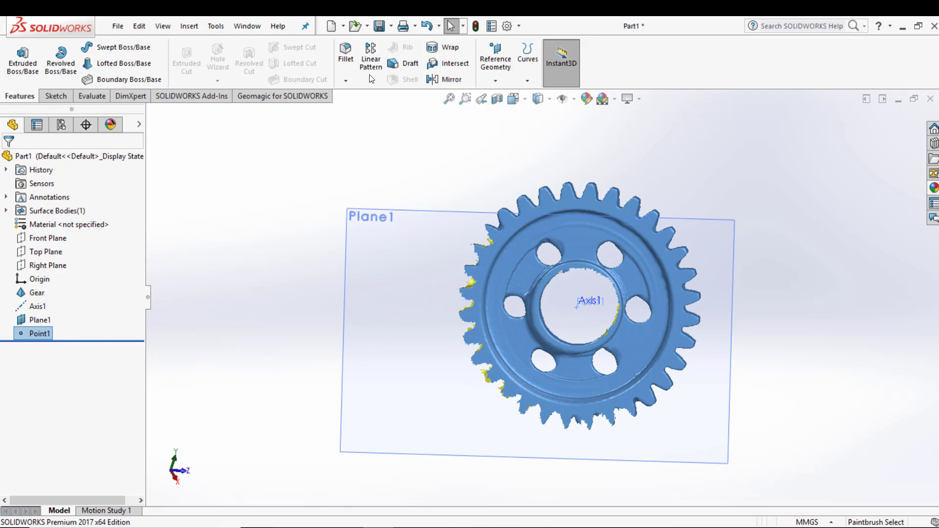
pyautogui.click(318, 95)
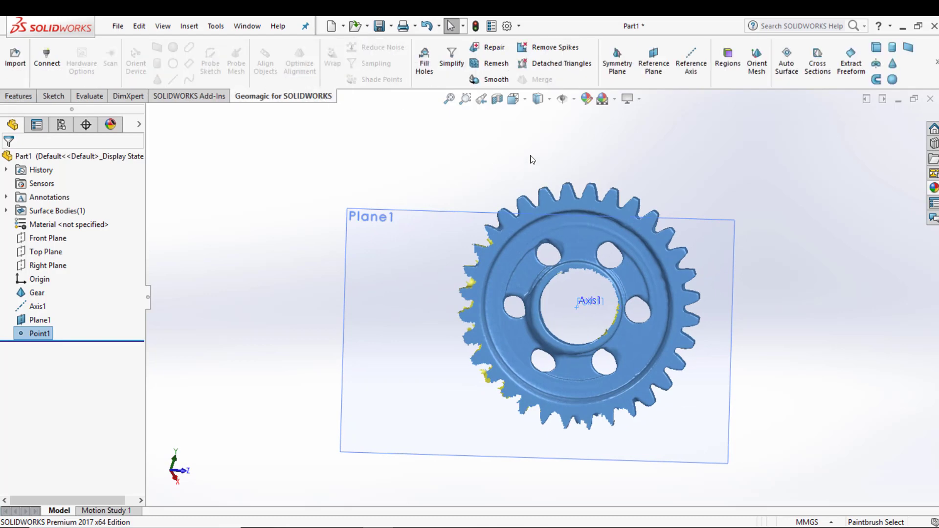
pyautogui.click(621, 58)
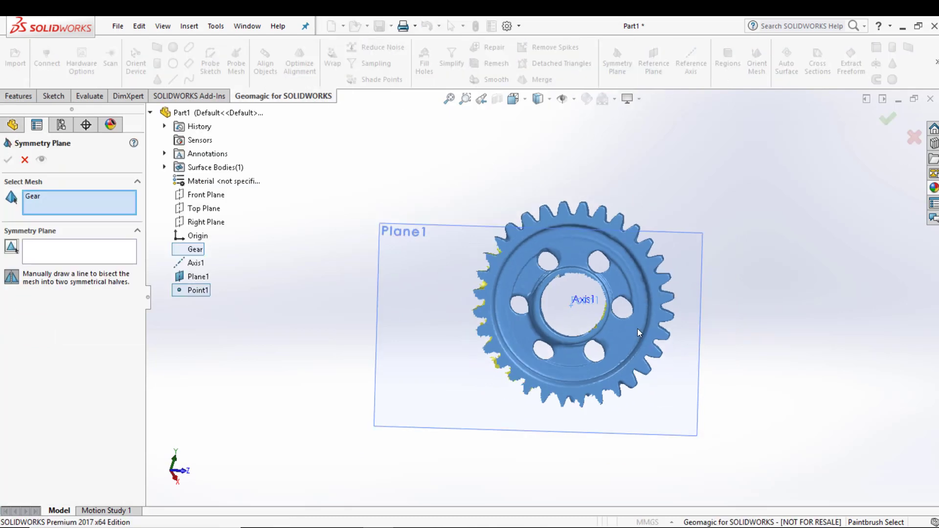
pyautogui.scroll(-4, 604, 352)
pyautogui.scroll(1, 581, 336)
pyautogui.moveTo(573, 303)
pyautogui.mouseDown(button='middle')
pyautogui.moveTo(577, 286)
pyautogui.moveTo(582, 292)
pyautogui.mouseUp(button='middle')
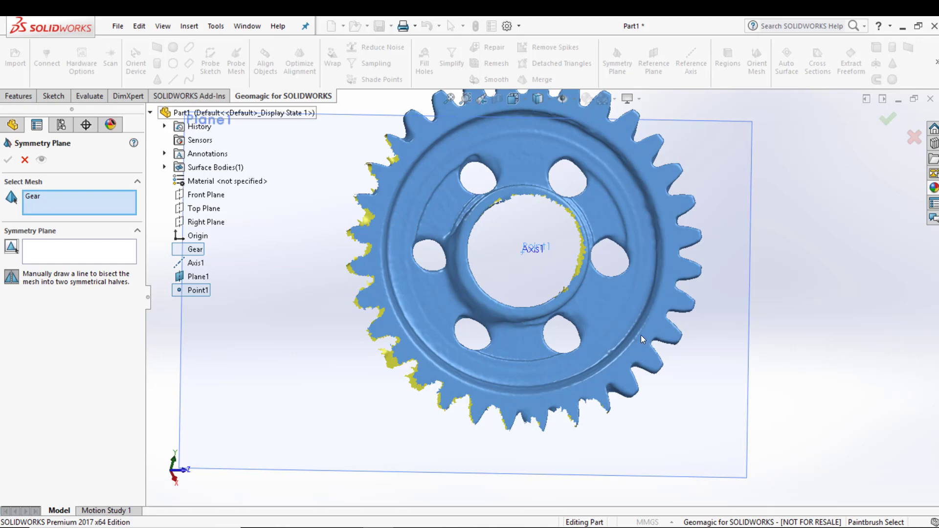
pyautogui.scroll(2, 683, 349)
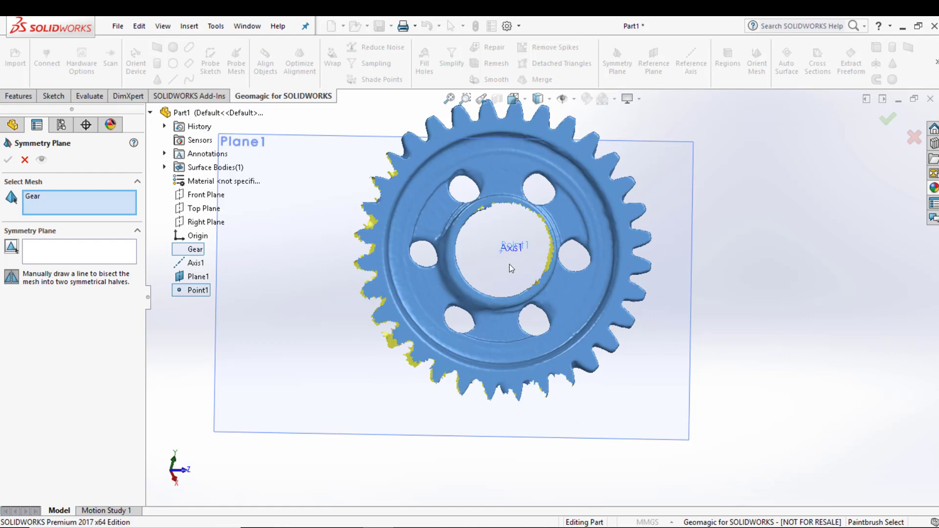
pyautogui.moveTo(636, 325)
pyautogui.mouseDown()
pyautogui.moveTo(400, 198)
pyautogui.moveTo(329, 145)
pyautogui.moveTo(324, 156)
pyautogui.moveTo(304, 150)
pyautogui.mouseUp()
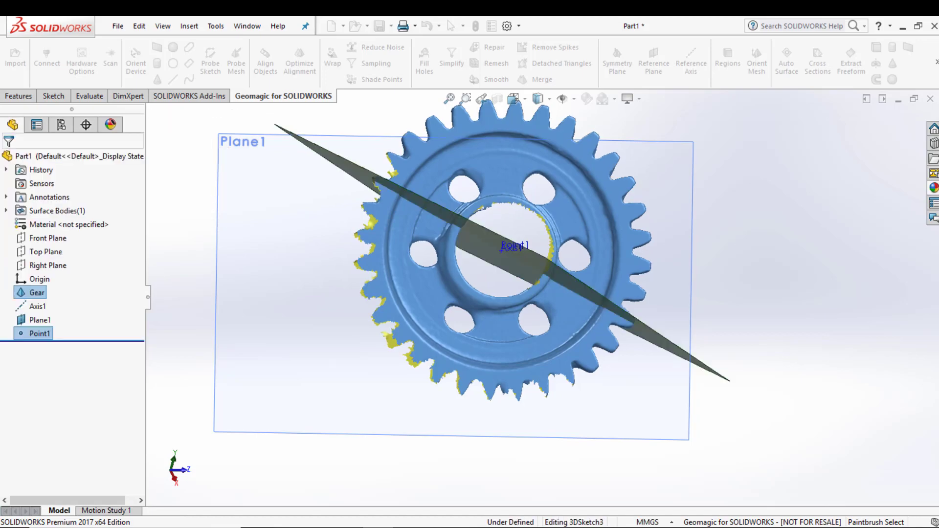
pyautogui.moveTo(549, 347); pyautogui.dragTo(509, 292, button='middle')
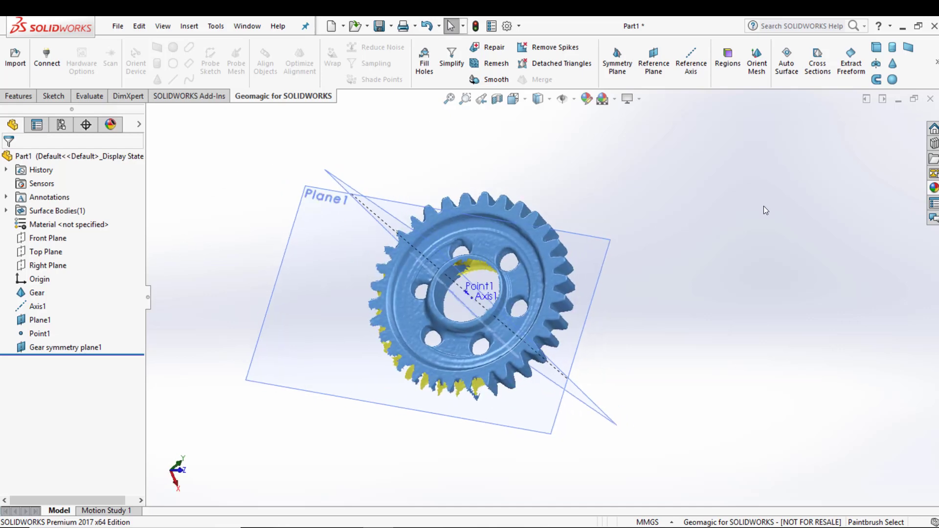
# - Start Orient Mesh on the Gear mesh and set Point1 as the origin of the moving coordinate system
pyautogui.click(759, 70)
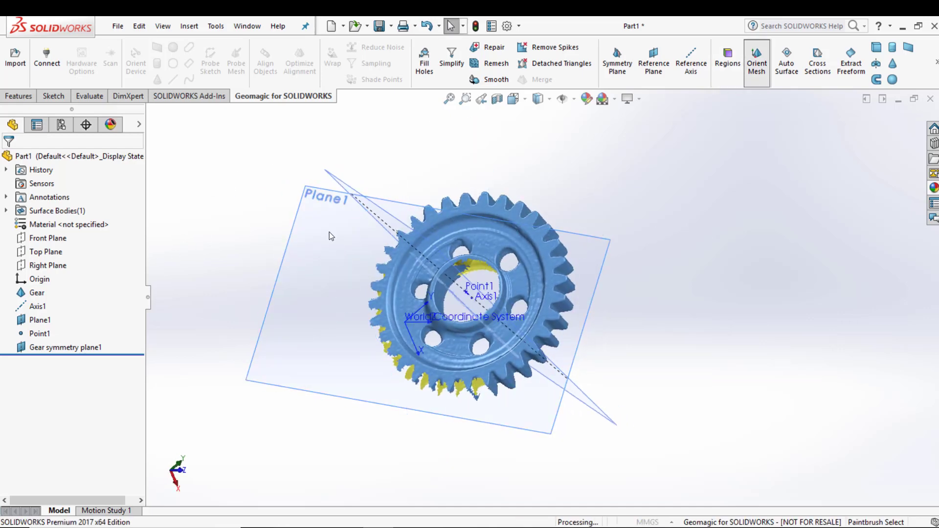
pyautogui.click(151, 113)
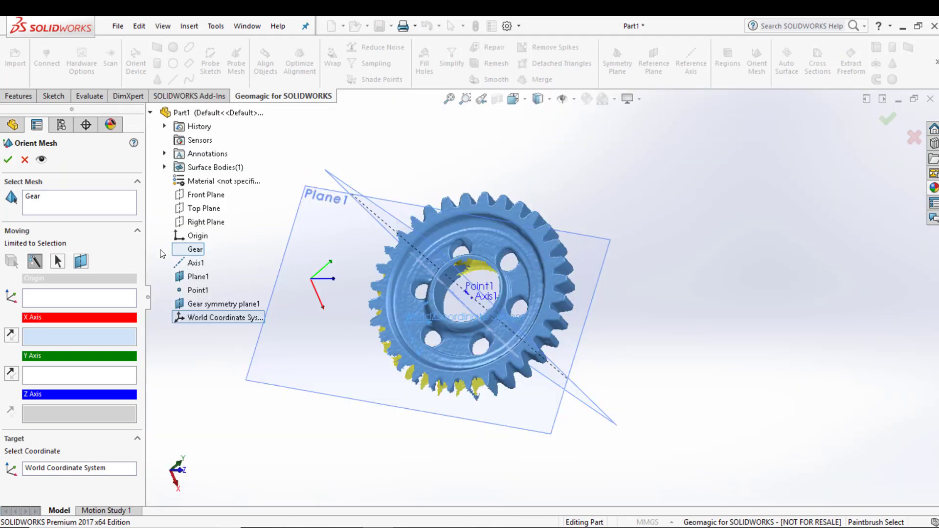
pyautogui.click(92, 296)
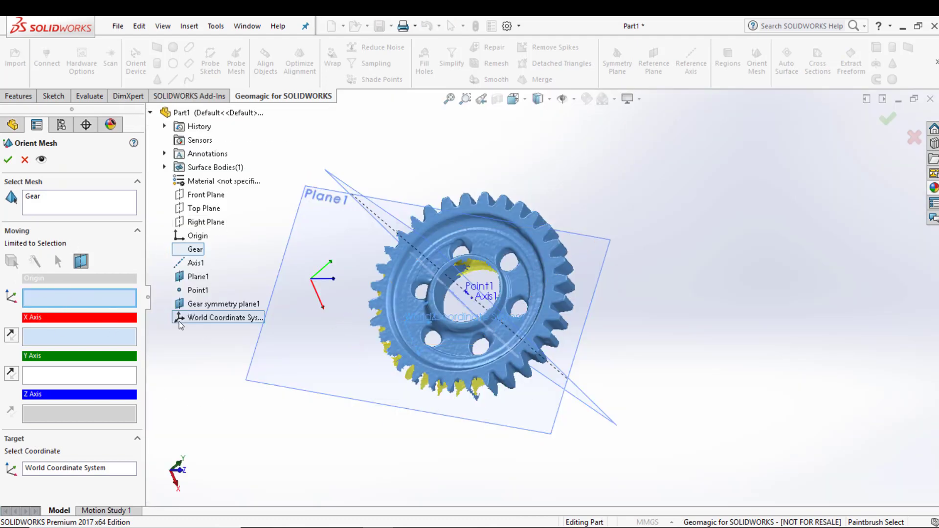
pyautogui.click(197, 291)
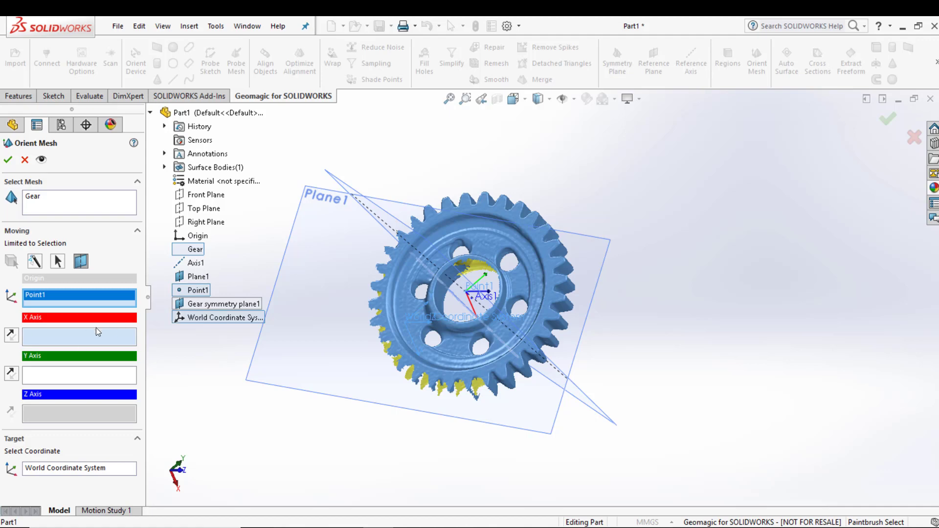
# - Assign Gear symmetry plane1 to the X axis of the mesh orientation
pyautogui.moveTo(482, 296); pyautogui.dragTo(523, 195, button='middle')
pyautogui.click(419, 160)
pyautogui.moveTo(419, 160); pyautogui.dragTo(472, 287, button='middle')
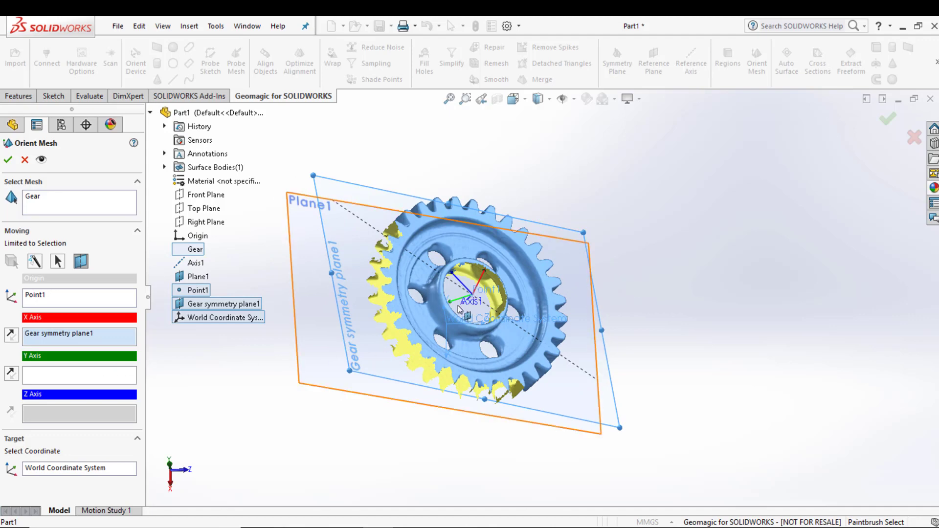
pyautogui.moveTo(342, 318); pyautogui.dragTo(313, 274, button='middle')
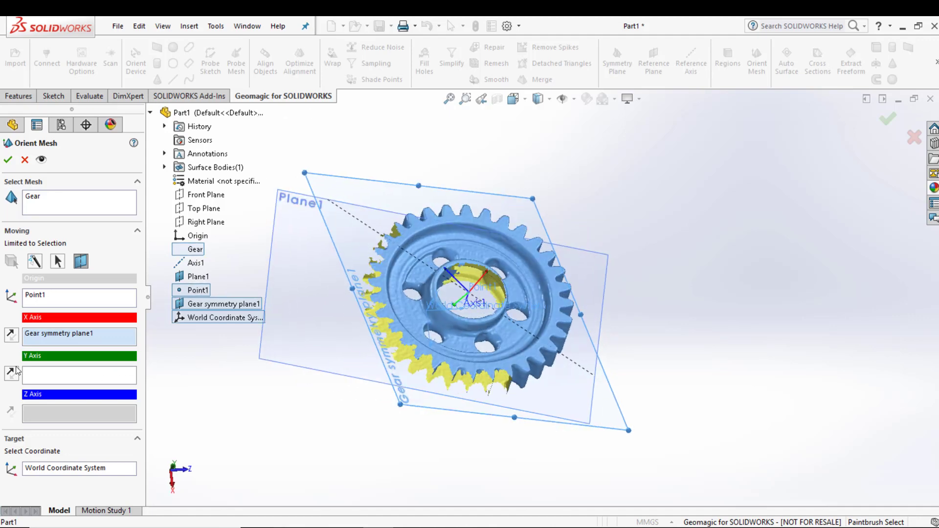
# - Assign Plane1 to the Y axis with its direction flipped and accept the orientation to the World Coordinate System
pyautogui.click(81, 375)
pyautogui.moveTo(450, 415); pyautogui.dragTo(373, 257, button='middle')
pyautogui.click(594, 265)
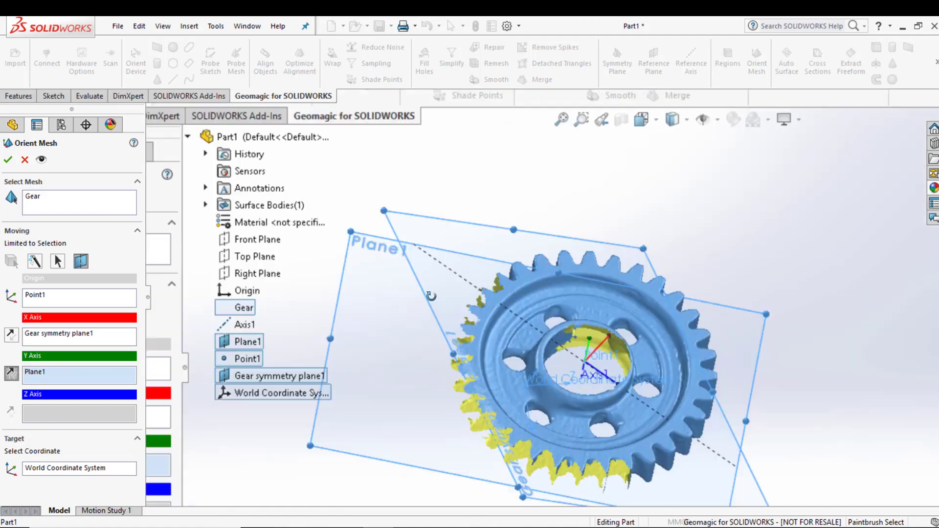
pyautogui.moveTo(482, 281); pyautogui.dragTo(460, 280, button='middle')
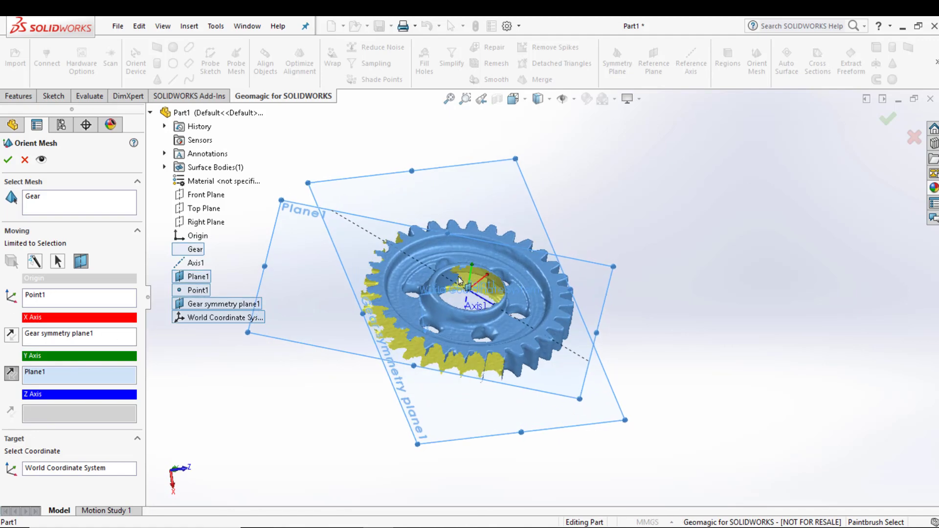
pyautogui.click(8, 160)
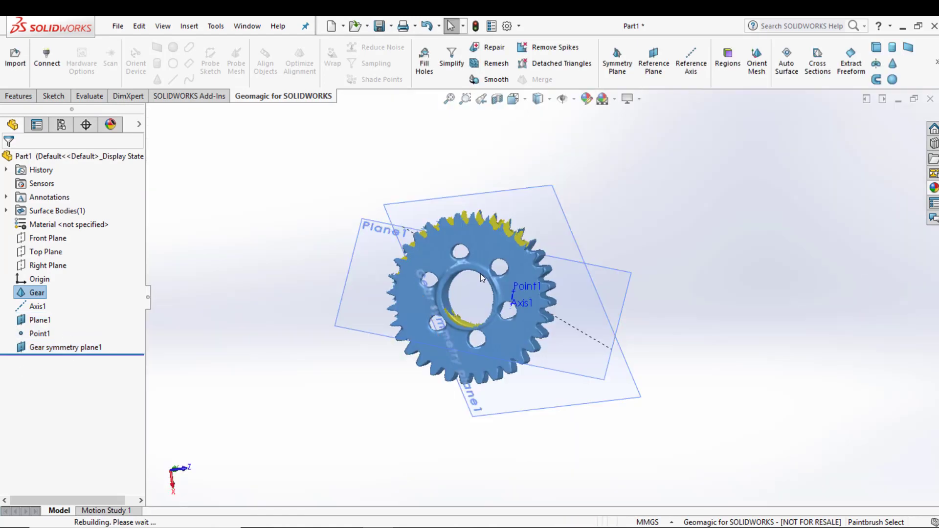
# - Delete the reference entities Axis1, Plane1, Point1 and Gear symmetry plane1 from the feature tree
pyautogui.moveTo(402, 259); pyautogui.dragTo(472, 311, button='middle')
pyautogui.scroll(-1, 473, 311)
pyautogui.click(42, 347)
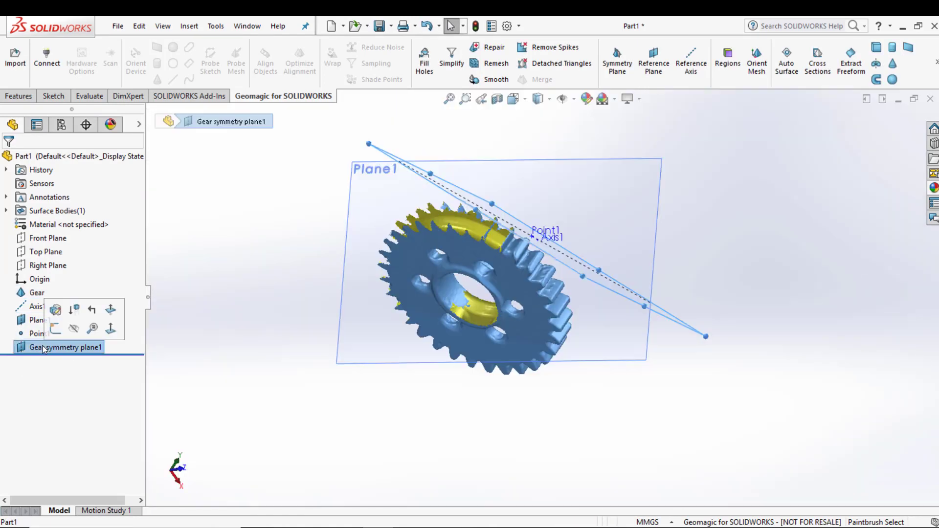
pyautogui.keyDown('shift'); pyautogui.click(36, 306); pyautogui.keyUp('shift')
pyautogui.rightClick(40, 308)
pyautogui.click(87, 377)
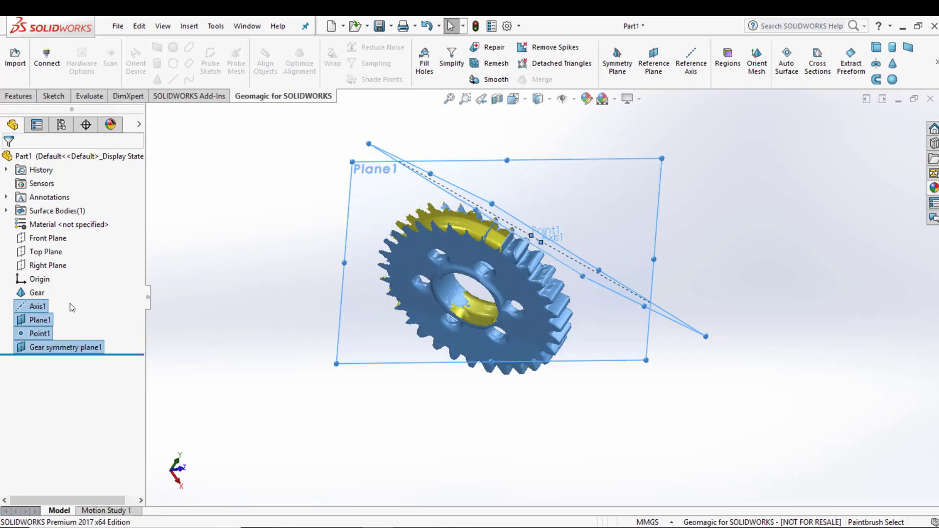
pyautogui.click(666, 301)
# - Examine the oriented gear mesh from several angles, including the Top and Right standard views, to check its alignment
pyautogui.moveTo(666, 300); pyautogui.dragTo(536, 316, button='middle')
pyautogui.moveTo(596, 350); pyautogui.dragTo(594, 357, button='middle')
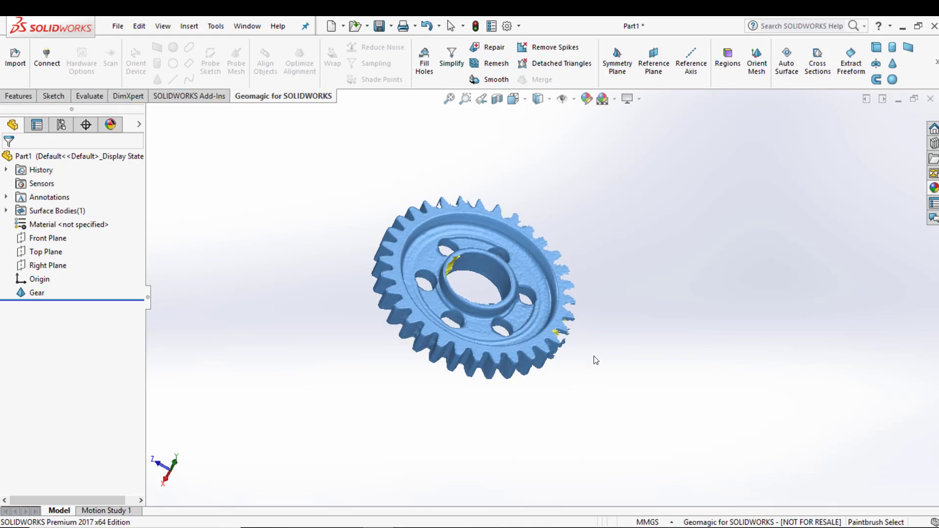
pyautogui.scroll(3, 477, 277)
pyautogui.scroll(-3, 450, 271)
pyautogui.click(525, 101)
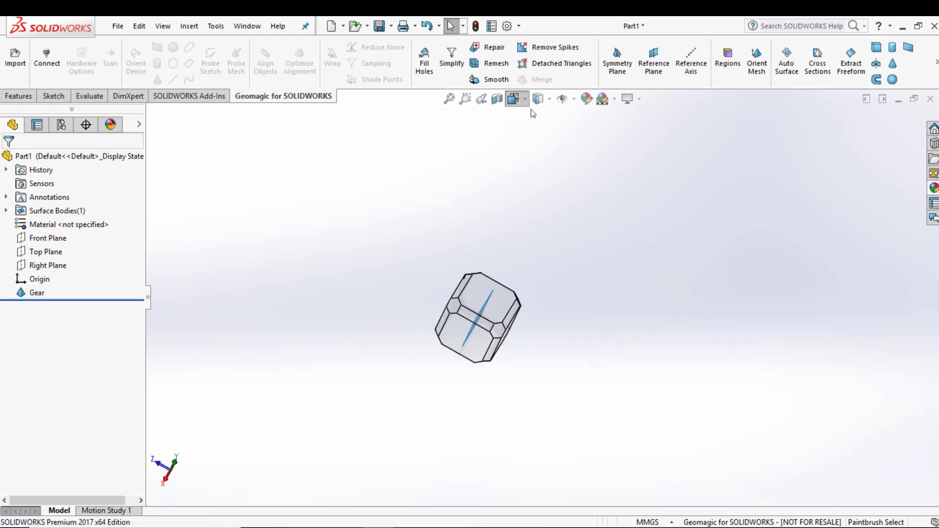
pyautogui.click(532, 137)
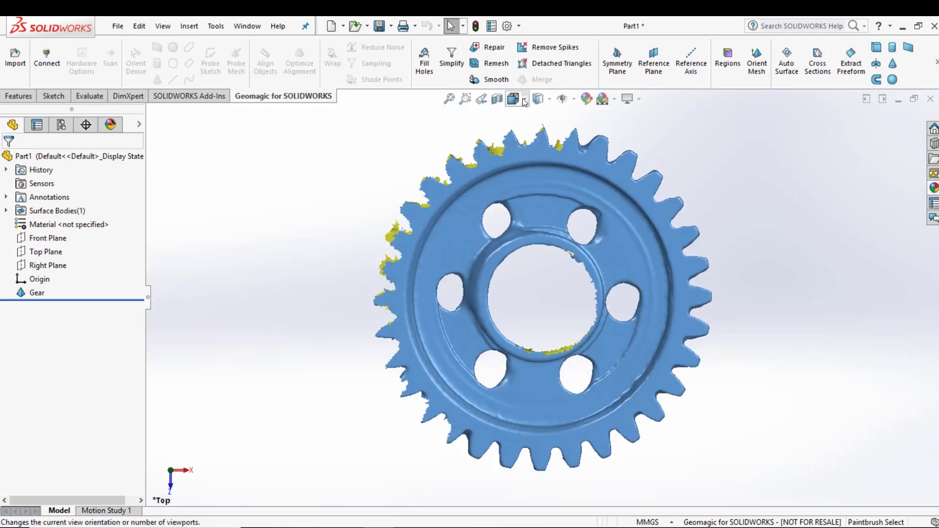
pyautogui.click(525, 101)
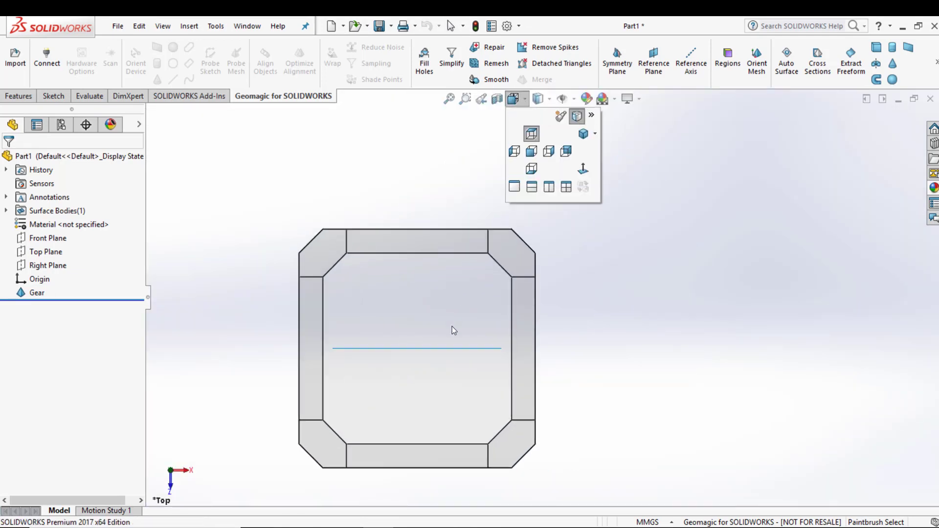
pyautogui.click(549, 151)
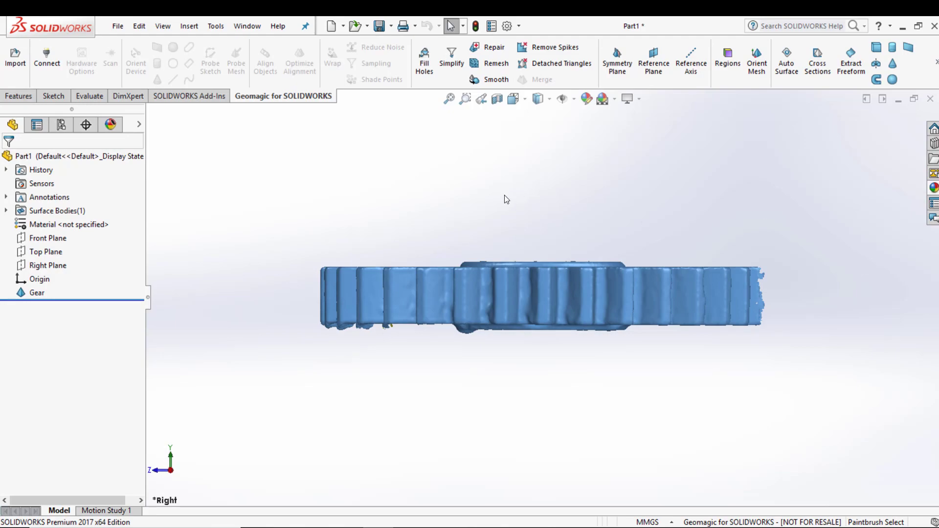
pyautogui.moveTo(504, 199)
pyautogui.mouseDown(button='middle')
pyautogui.moveTo(602, 273)
pyautogui.moveTo(571, 284)
pyautogui.moveTo(611, 263)
pyautogui.mouseUp(button='middle')
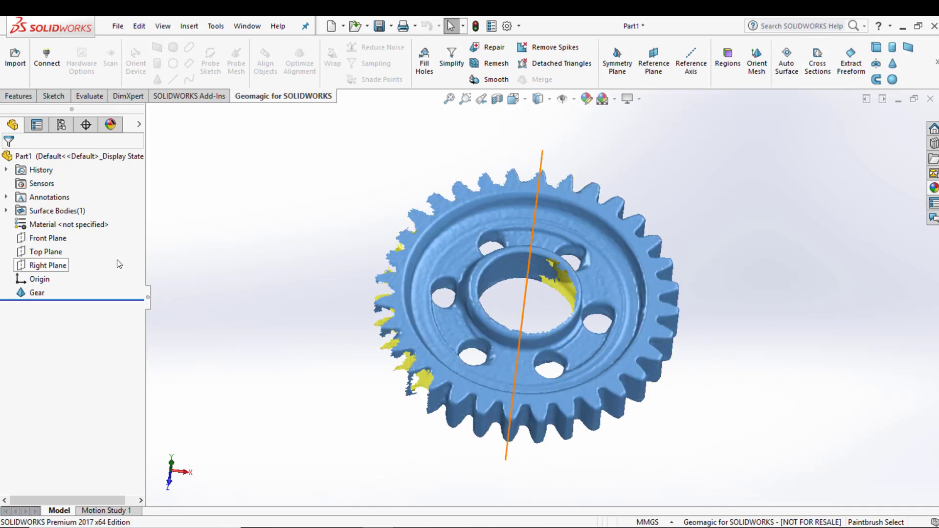
pyautogui.moveTo(725, 319); pyautogui.dragTo(624, 308, button='middle')
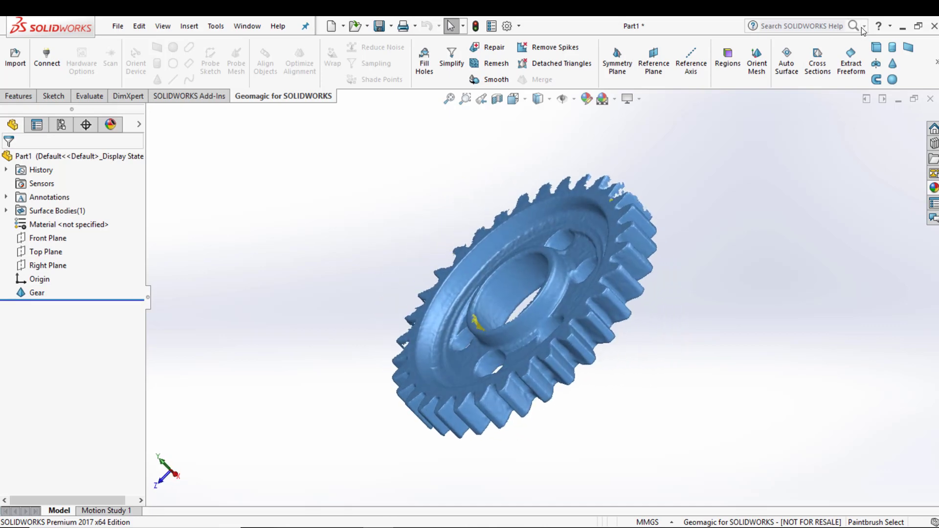
# - Start a cross section of the Gear mesh, keep the first curve option, and select the Right Plane as the section entity
pyautogui.click(818, 61)
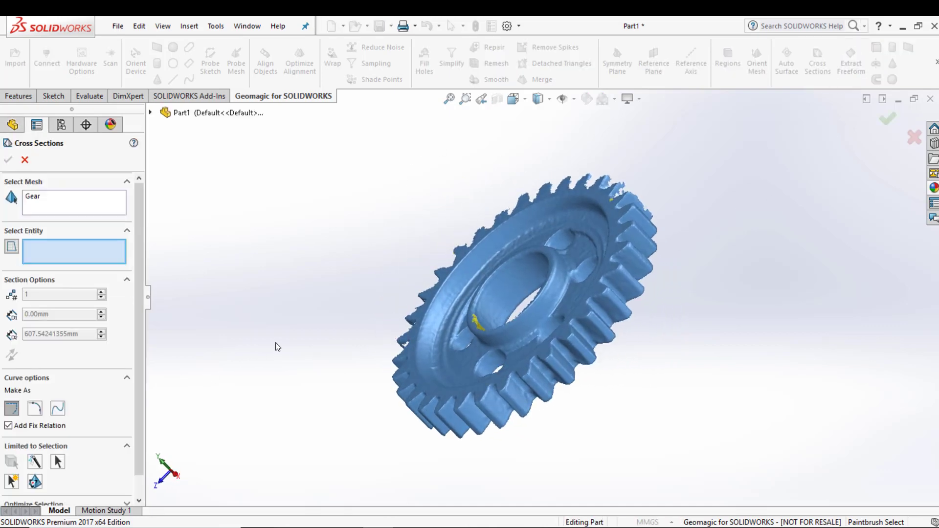
pyautogui.press('z')
pyautogui.press('z')
pyautogui.moveTo(606, 274); pyautogui.dragTo(547, 306, button='middle')
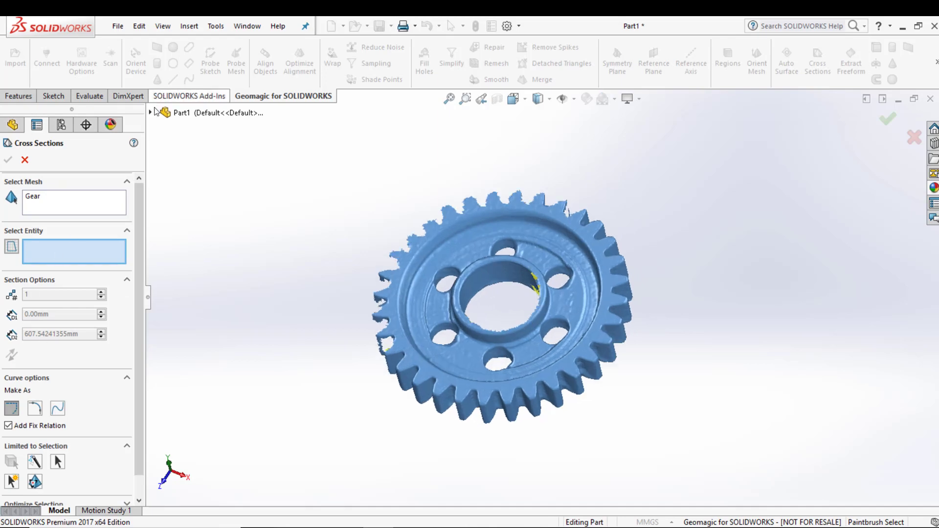
pyautogui.click(152, 112)
pyautogui.click(12, 409)
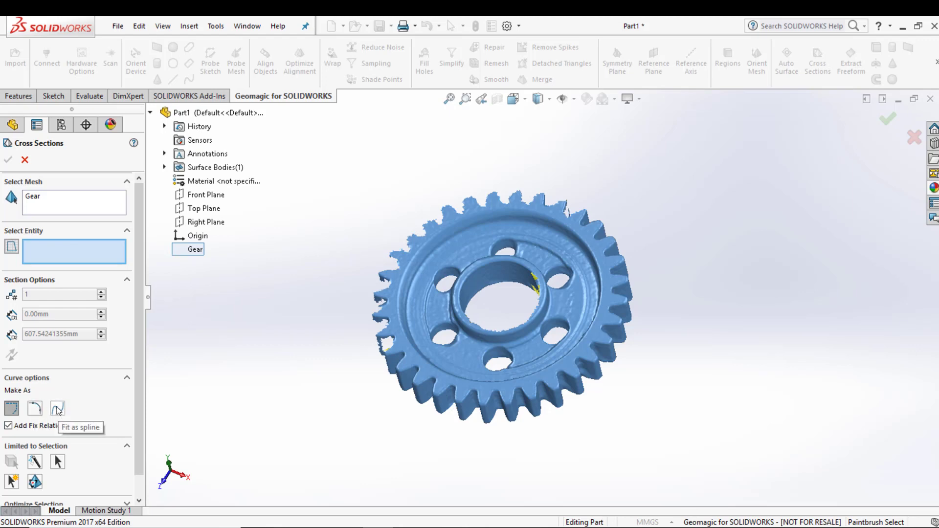
pyautogui.click(210, 223)
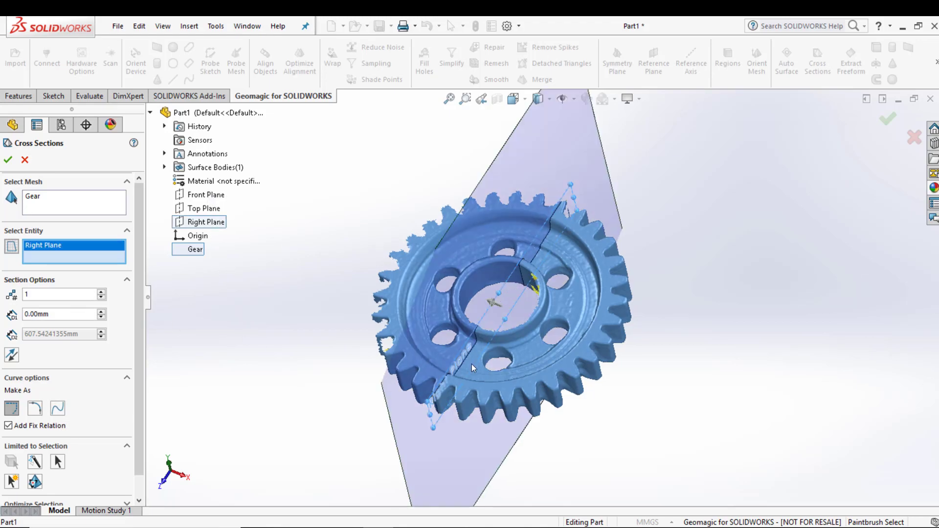
# - Check the Right Plane section curve on the gear and accept the single cross section at 0.00 mm offset
pyautogui.scroll(-5, 574, 289)
pyautogui.moveTo(586, 267); pyautogui.dragTo(457, 315, button='middle')
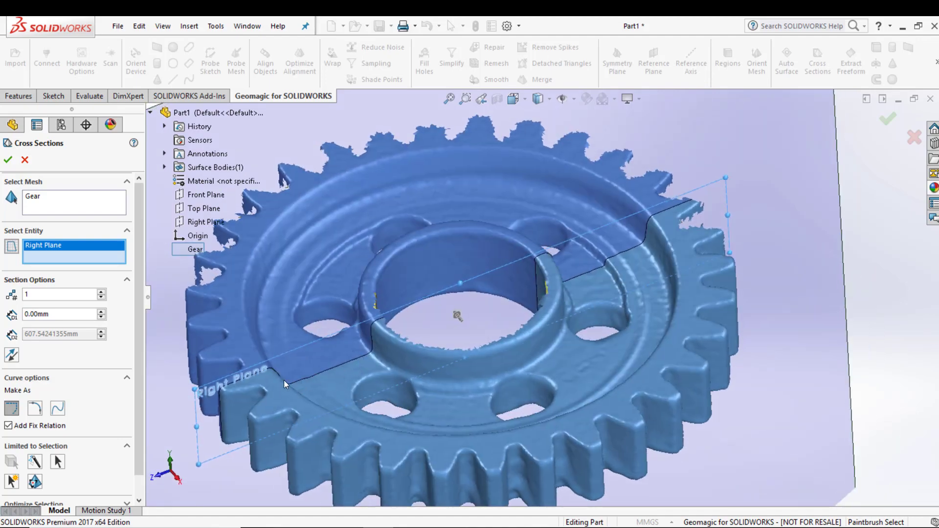
pyautogui.scroll(2, 282, 402)
pyautogui.scroll(-2, 281, 402)
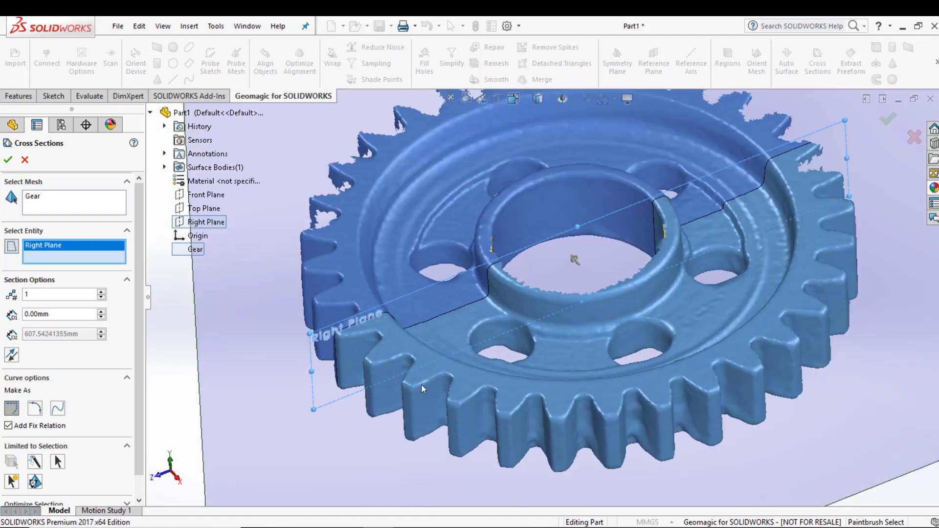
pyautogui.moveTo(421, 384); pyautogui.dragTo(473, 362, button='middle')
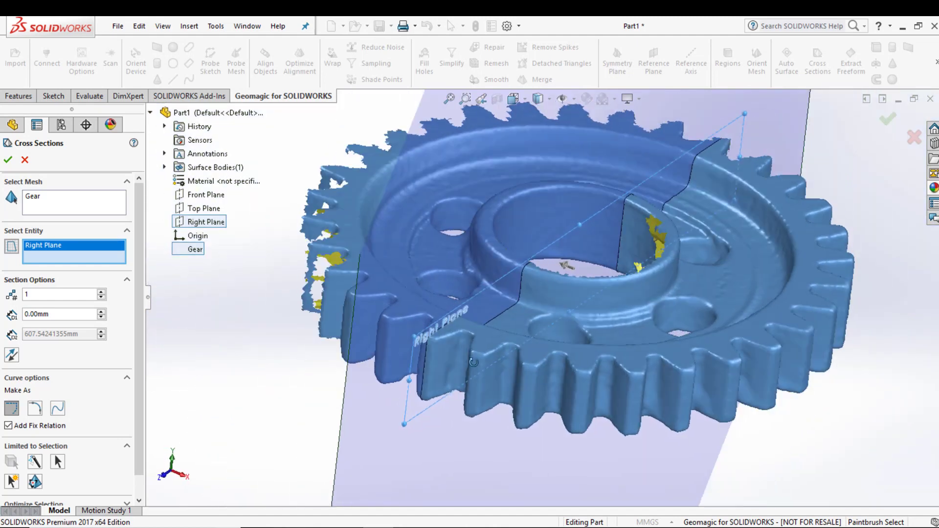
pyautogui.scroll(-2, 473, 362)
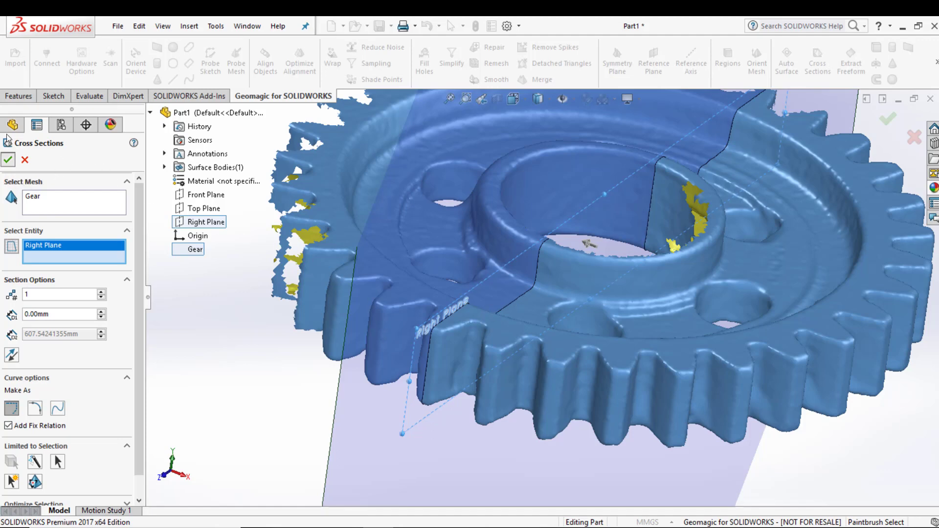
pyautogui.click(8, 159)
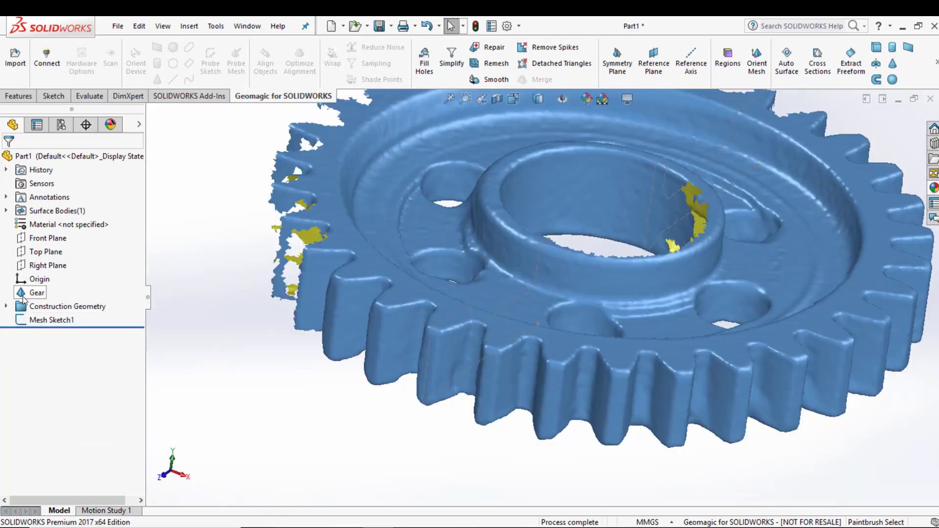
# - Hide the Gear mesh so that only its cross-section curves stay in view
pyautogui.rightClick(37, 293)
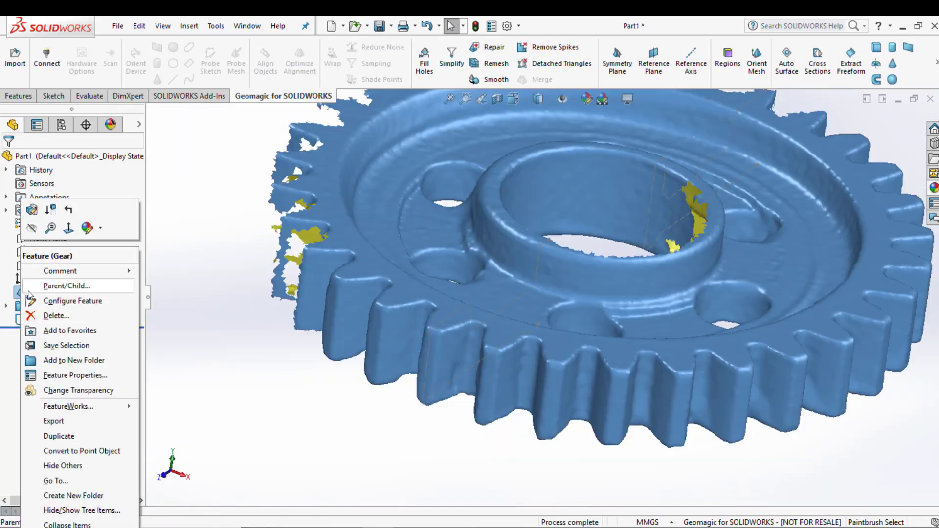
pyautogui.click(35, 230)
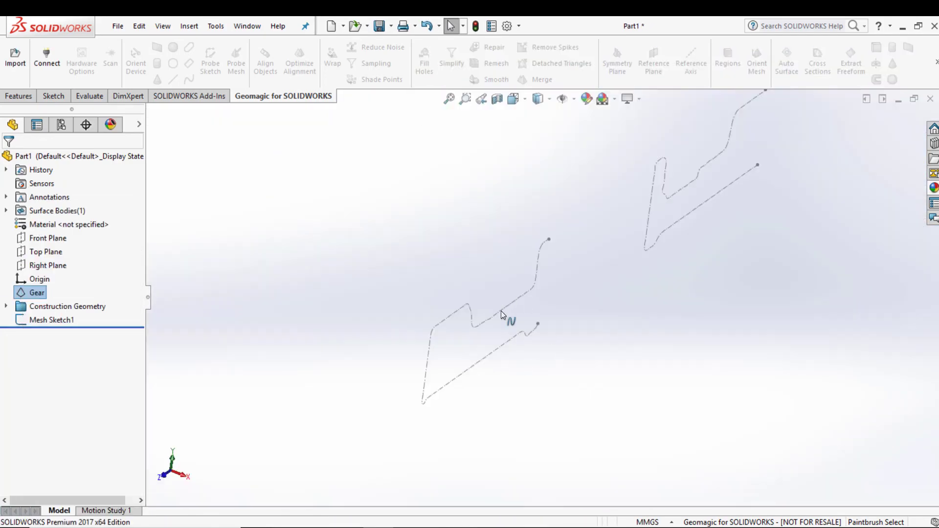
pyautogui.moveTo(635, 276)
pyautogui.mouseDown(button='middle')
pyautogui.moveTo(575, 220)
pyautogui.moveTo(495, 226)
pyautogui.mouseUp(button='middle')
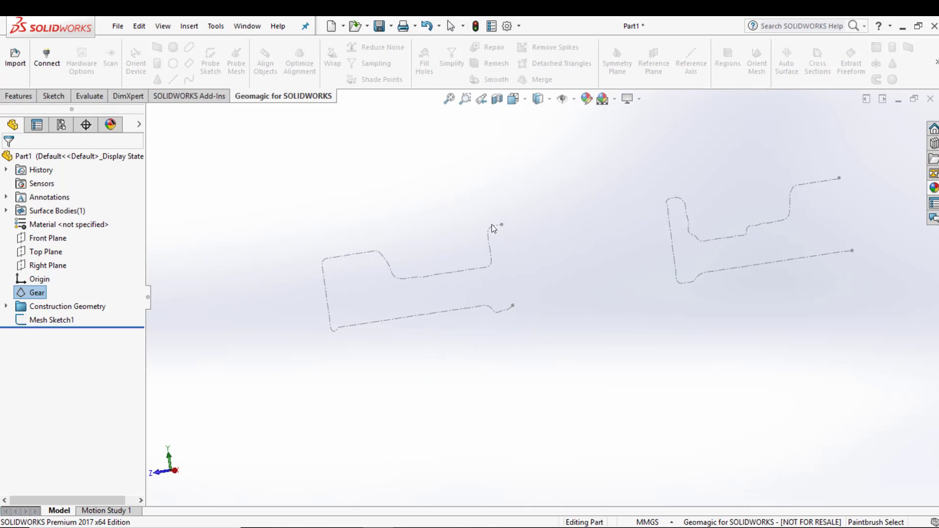
# - Open Mesh Sketch1 for editing and orient the view normal to the sketch
pyautogui.rightClick(47, 320)
pyautogui.click(53, 297)
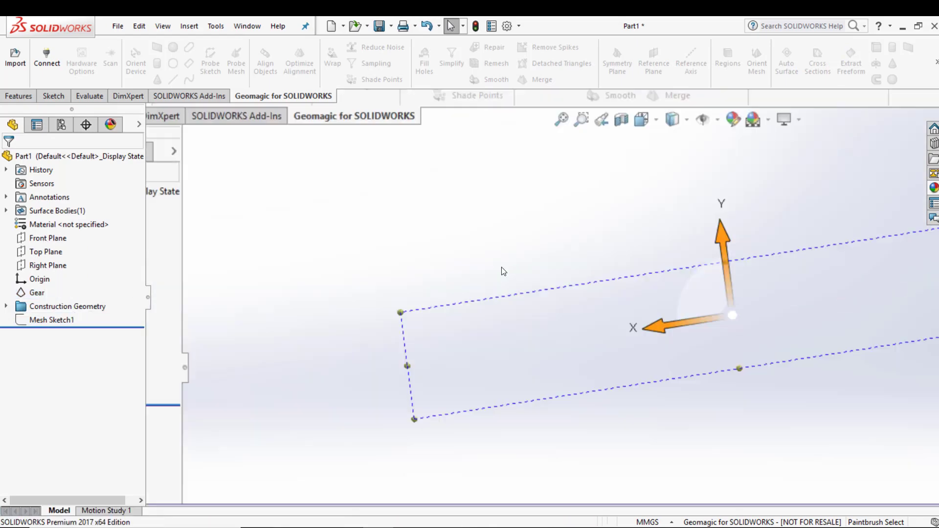
pyautogui.rightClick(47, 320)
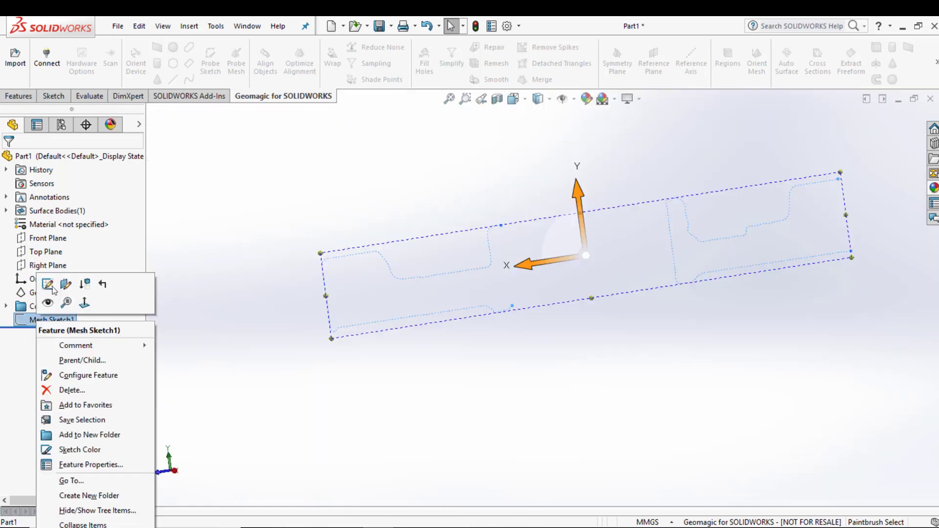
pyautogui.click(49, 281)
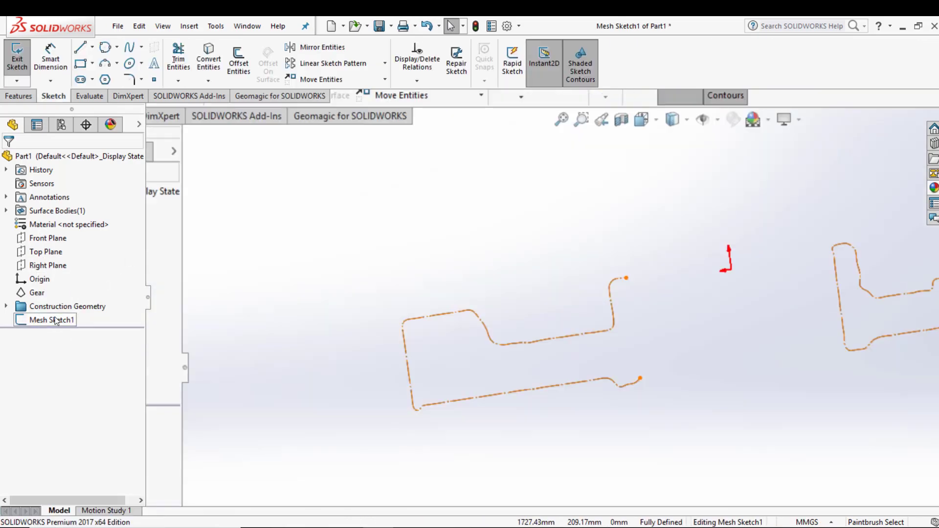
pyautogui.rightClick(56, 320)
pyautogui.click(85, 298)
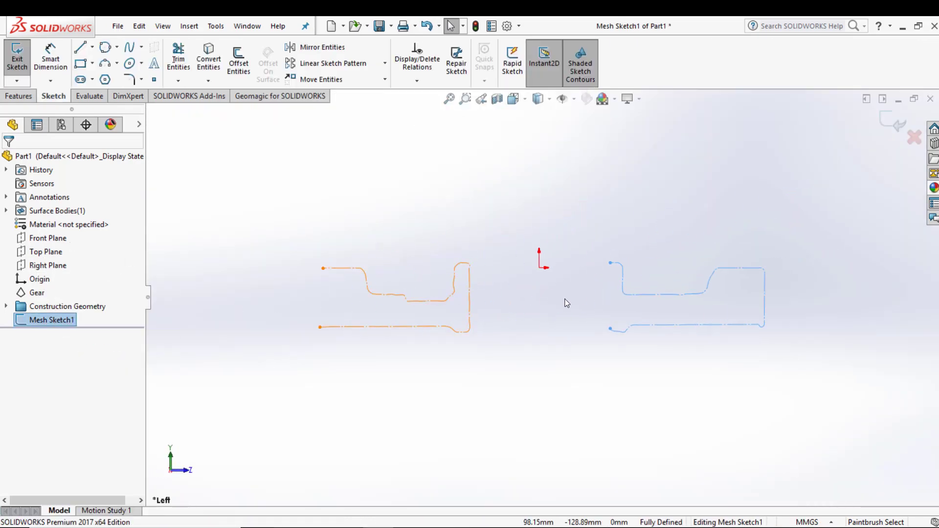
# - Examine both halves of the gear's section profile around the sketch origin
pyautogui.scroll(-3, 710, 327)
pyautogui.scroll(-1, 570, 306)
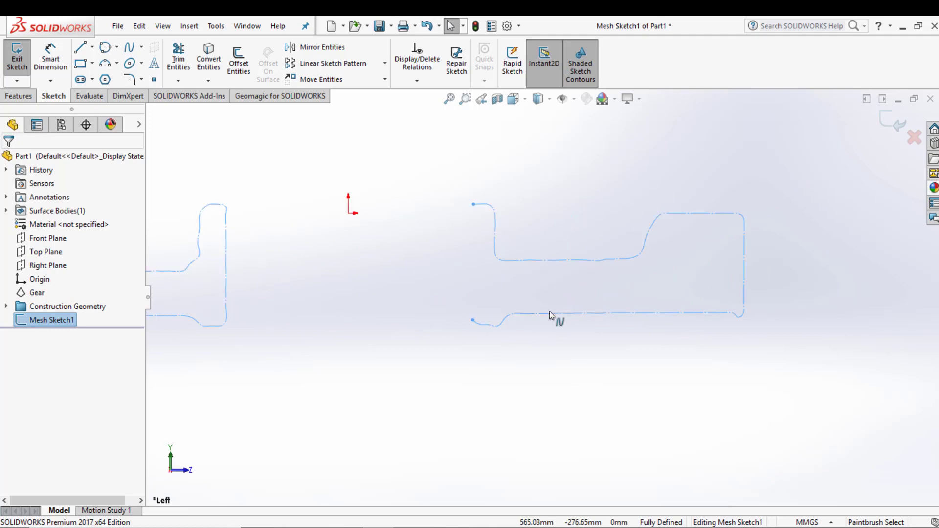
pyautogui.scroll(4, 428, 310)
pyautogui.scroll(-2, 484, 298)
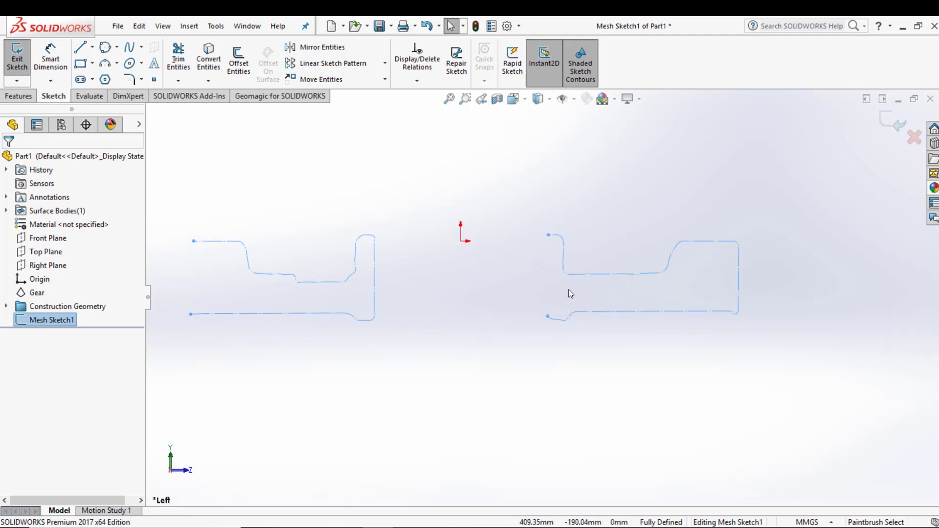
pyautogui.scroll(-1, 781, 259)
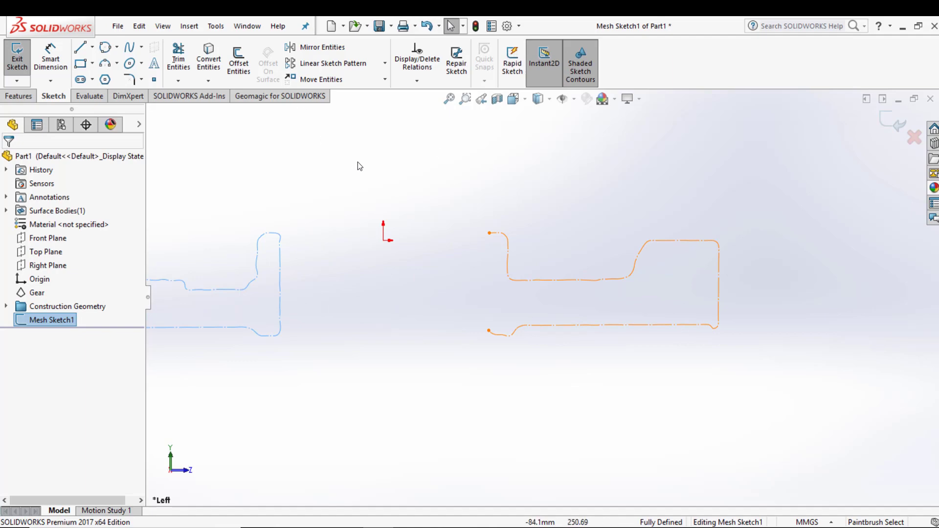
pyautogui.scroll(2, 311, 225)
pyautogui.scroll(-1, 334, 231)
pyautogui.scroll(1, 270, 258)
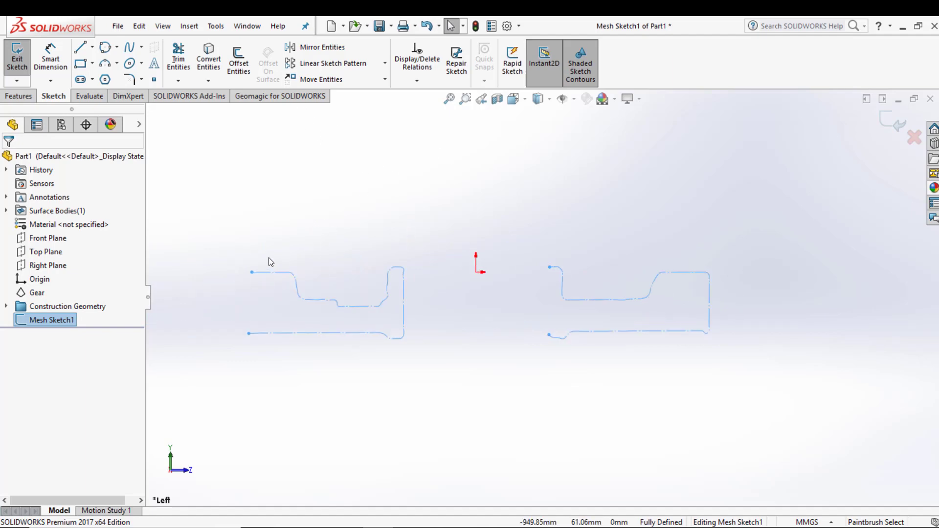
pyautogui.scroll(-1, 269, 257)
pyautogui.scroll(1, 683, 329)
pyautogui.scroll(-1, 710, 341)
pyautogui.scroll(1, 719, 339)
pyautogui.scroll(-1, 709, 341)
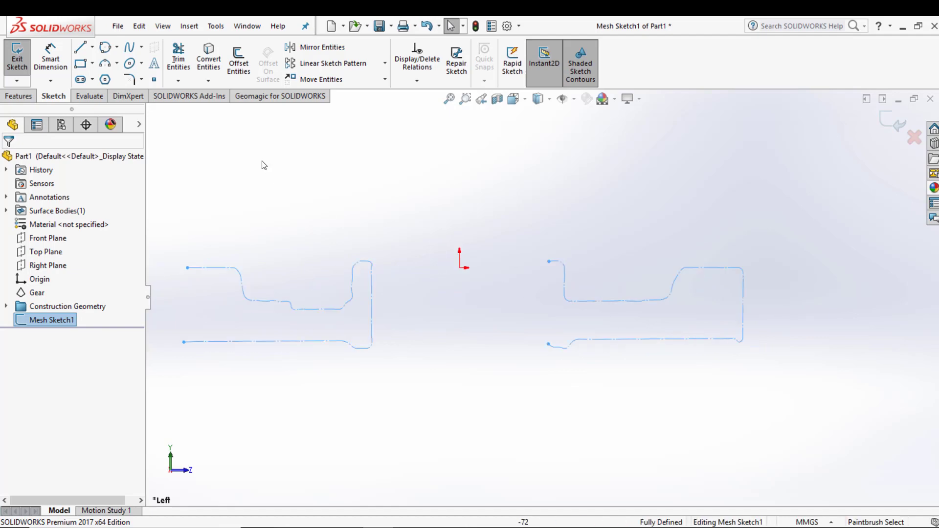
# - Sketch a wide corner rectangle over the +Z section's web and rim, and a narrow one about 183 by 575 mm over its hub
pyautogui.click(80, 63)
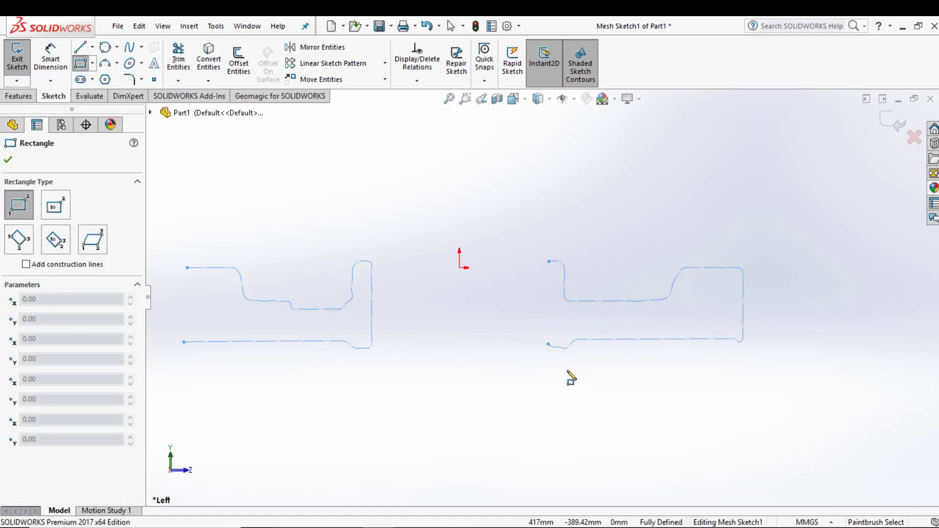
pyautogui.moveTo(572, 372); pyautogui.dragTo(787, 276)
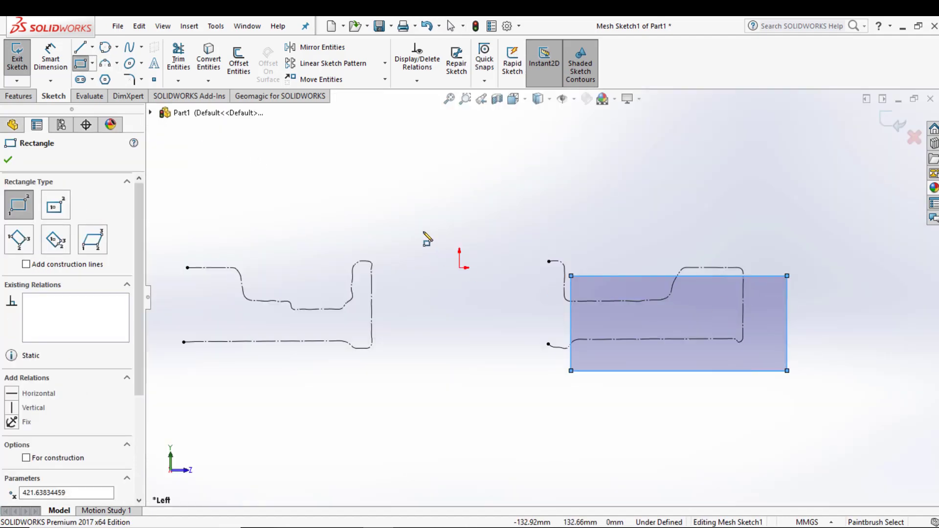
pyautogui.moveTo(535, 247)
pyautogui.mouseDown()
pyautogui.moveTo(587, 382)
pyautogui.moveTo(583, 400)
pyautogui.mouseUp()
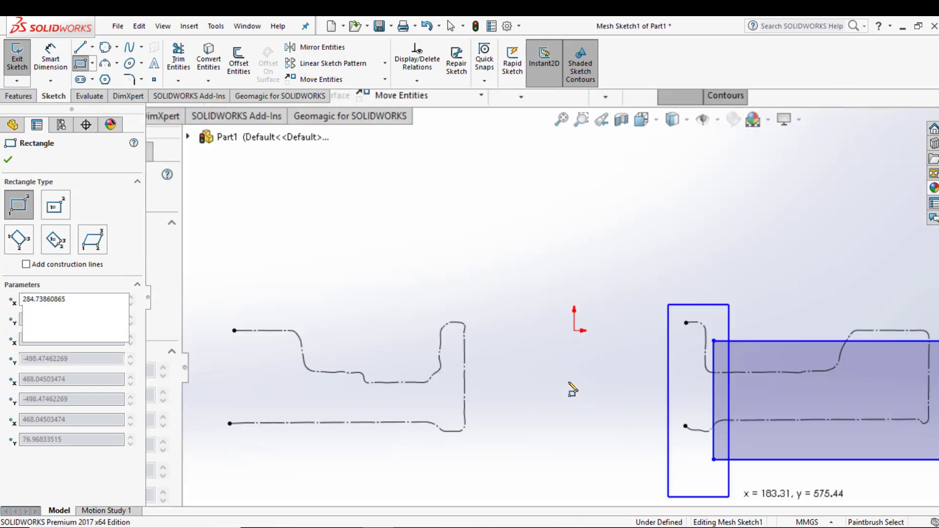
pyautogui.click(81, 47)
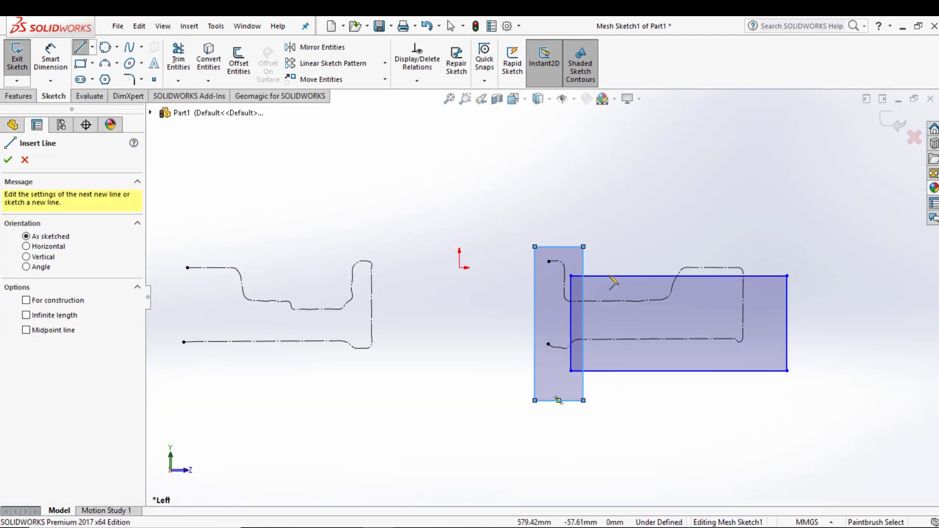
pyautogui.click(591, 301)
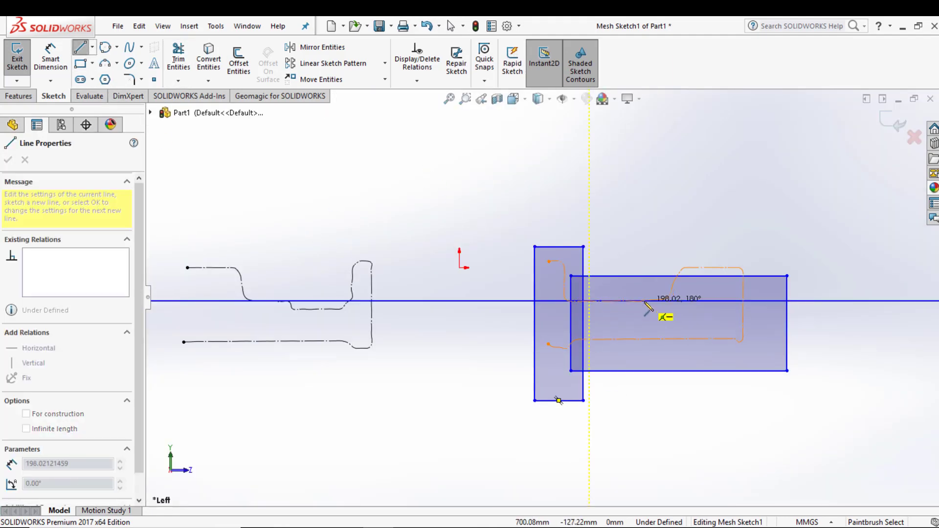
pyautogui.click(642, 301)
pyautogui.press('Escape')
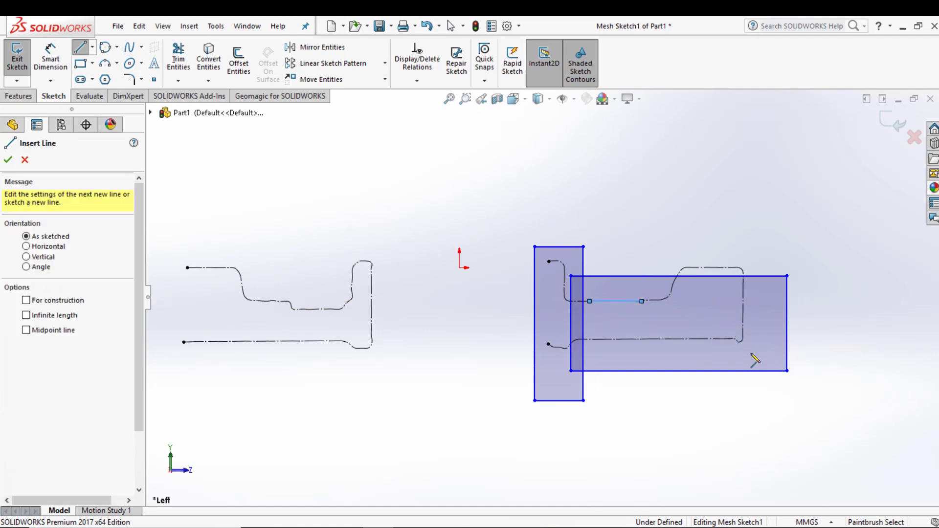
pyautogui.hotkey('ctrl', 'z')
# - Sketch a horizontal line along the web's upper edge, starting near the hub and ending past the rim's inner slope
pyautogui.click(80, 47)
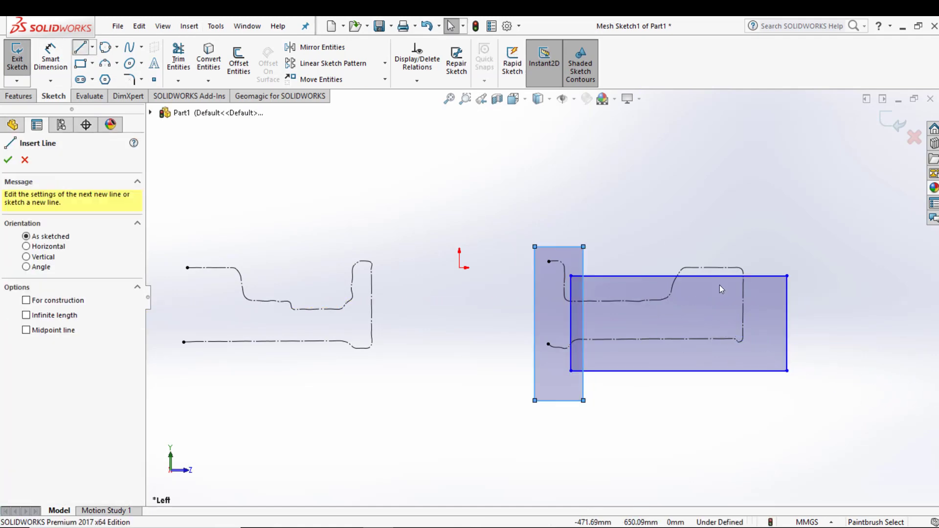
pyautogui.click(593, 301)
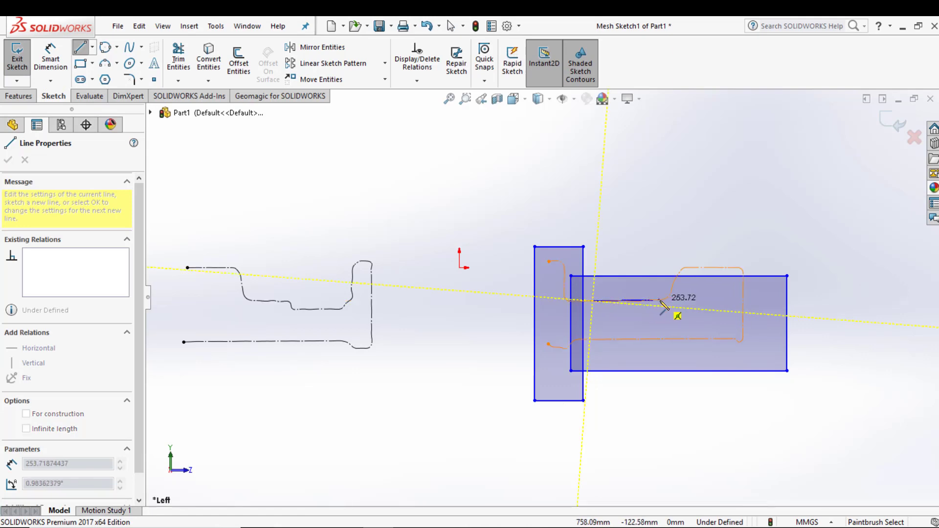
pyautogui.click(690, 301)
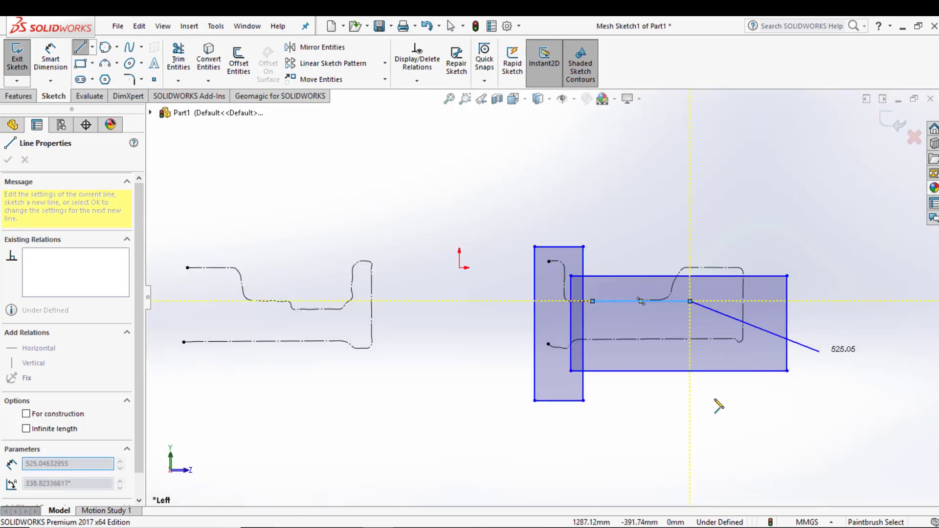
pyautogui.press('Escape')
# - Move the narrow rectangle's upper and lower edges onto the top and bottom of the hub's section curve
pyautogui.scroll(-2, 612, 342)
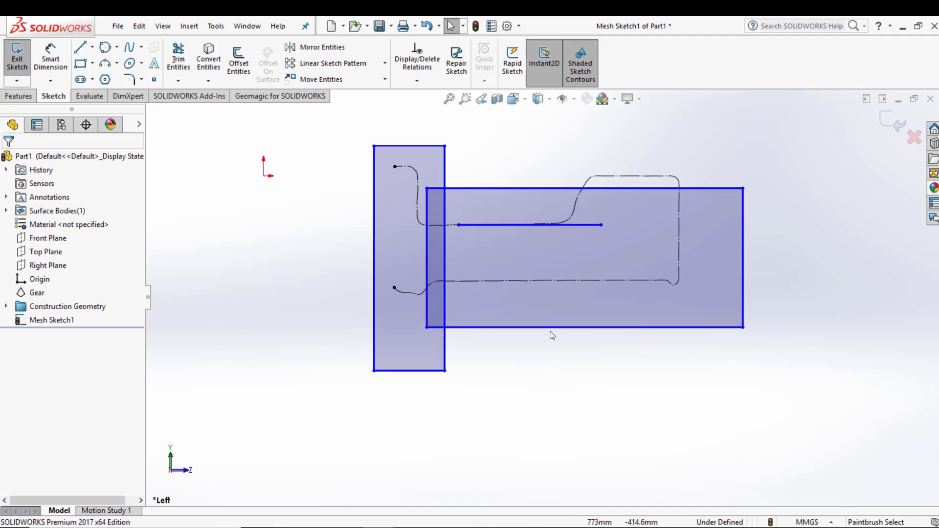
pyautogui.scroll(-2, 394, 239)
pyautogui.scroll(2, 587, 206)
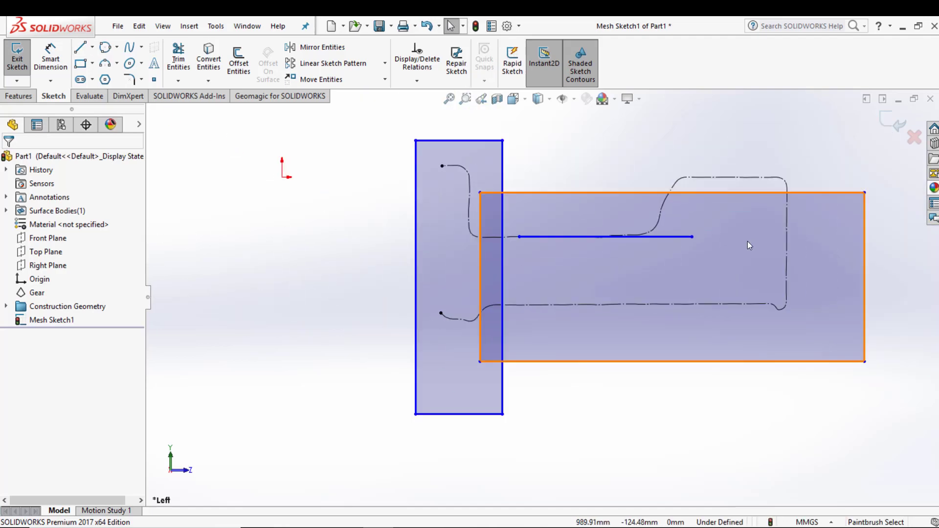
pyautogui.scroll(-1, 746, 243)
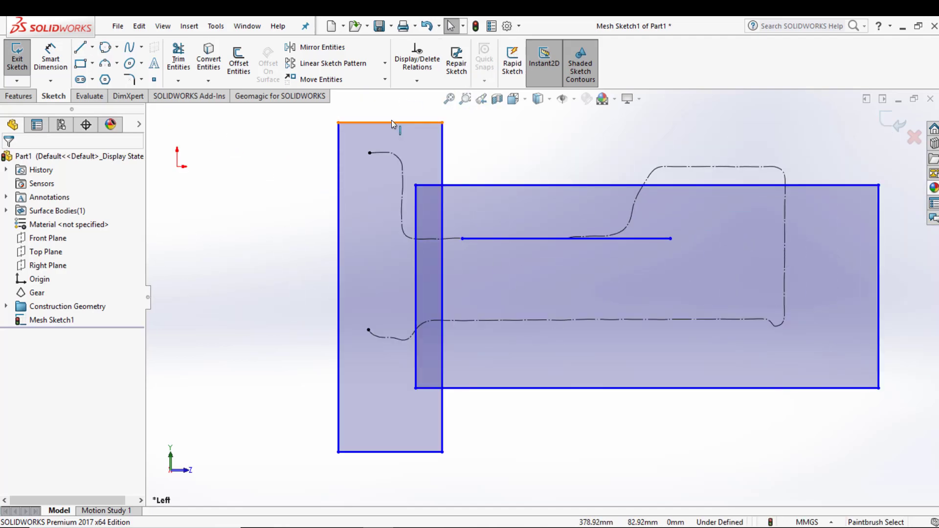
pyautogui.moveTo(394, 123); pyautogui.dragTo(385, 157)
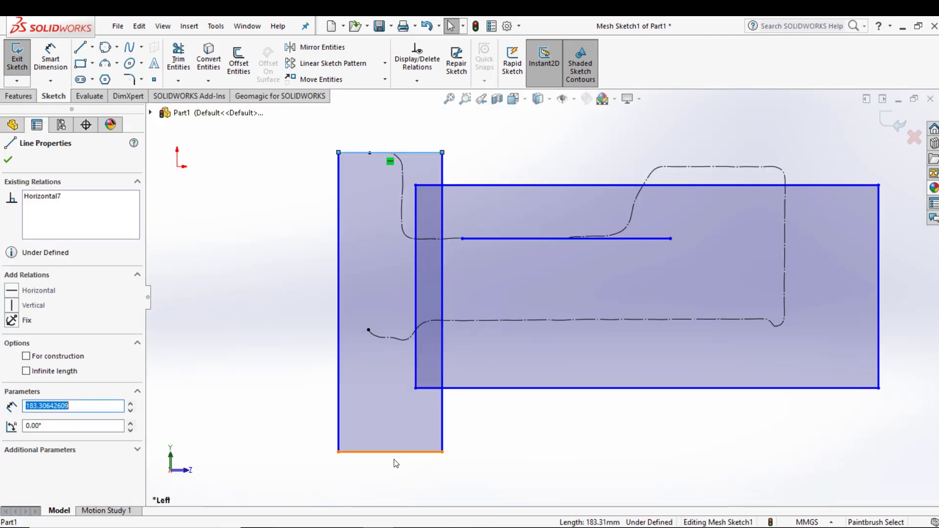
pyautogui.moveTo(395, 462); pyautogui.dragTo(410, 342)
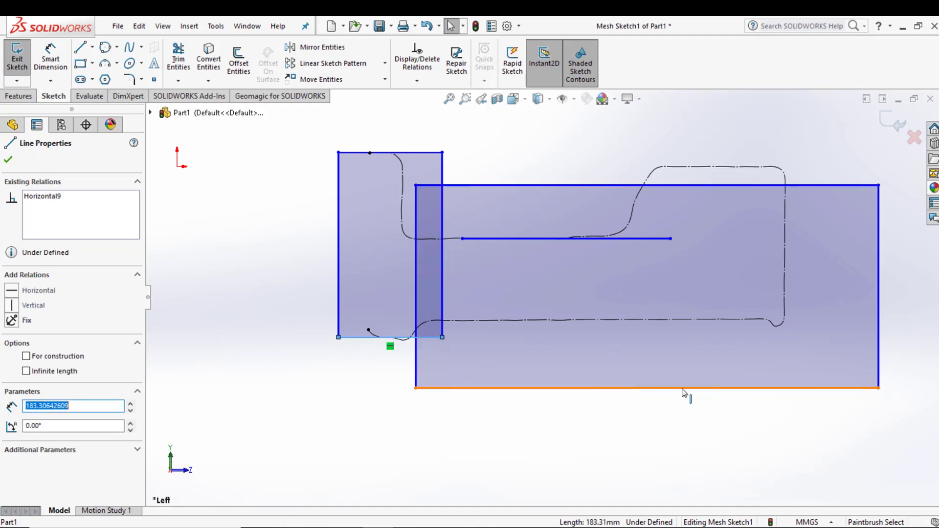
# - Fit the wide rectangle's lower, outer and upper edges to the web and rim curve, and the narrow rectangle's outer edge to the hub wall
pyautogui.moveTo(683, 393); pyautogui.dragTo(697, 329)
pyautogui.moveTo(880, 260); pyautogui.dragTo(786, 257)
pyautogui.moveTo(701, 188); pyautogui.dragTo(722, 168)
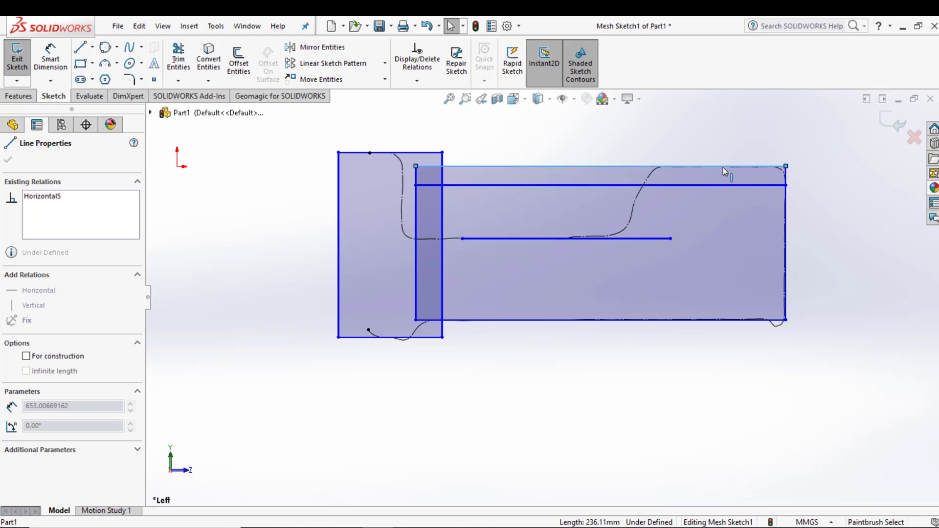
pyautogui.moveTo(726, 167); pyautogui.dragTo(726, 167)
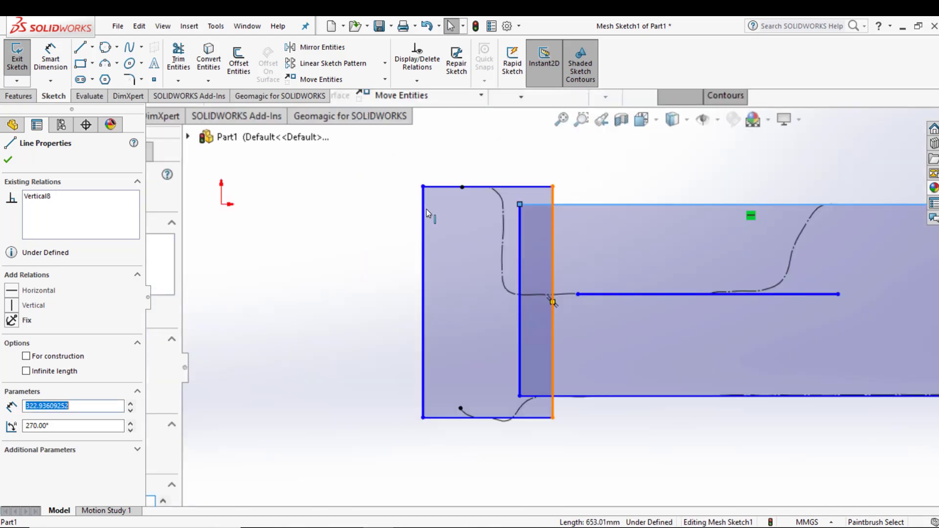
pyautogui.moveTo(441, 235); pyautogui.dragTo(403, 211)
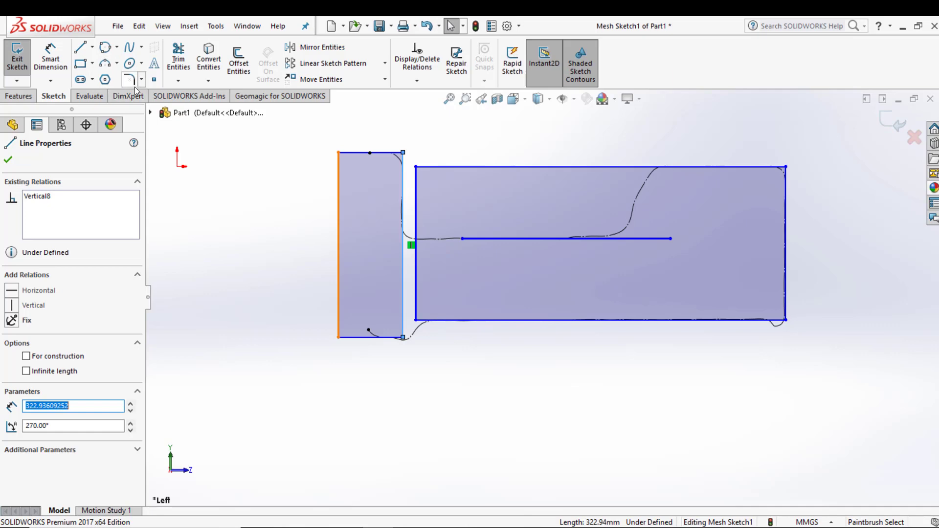
# - Trim the web line and the hub rectangle's outer vertical edge to a corner
pyautogui.click(178, 59)
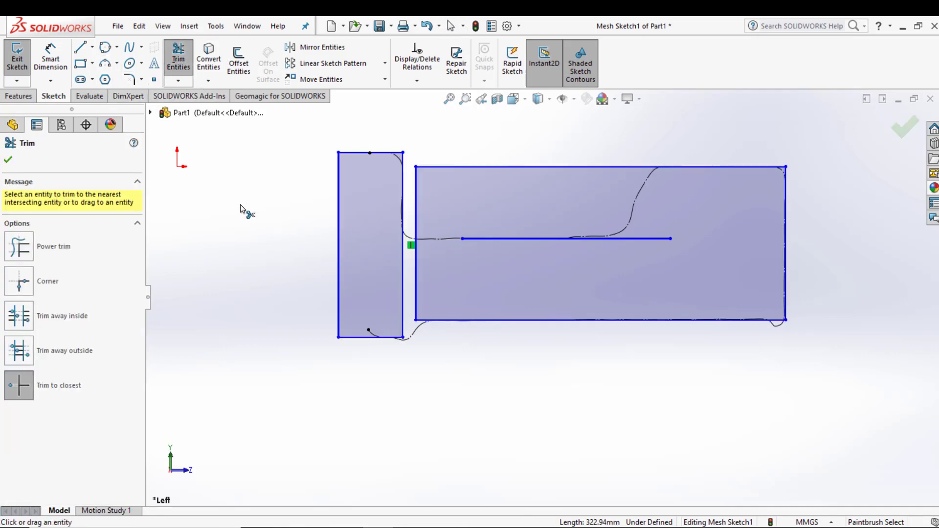
pyautogui.click(18, 282)
pyautogui.click(491, 238)
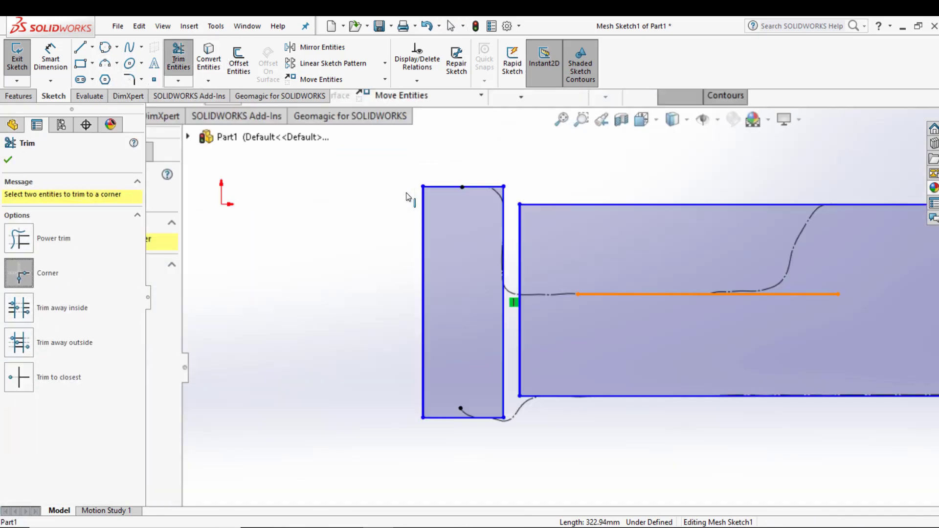
pyautogui.click(401, 212)
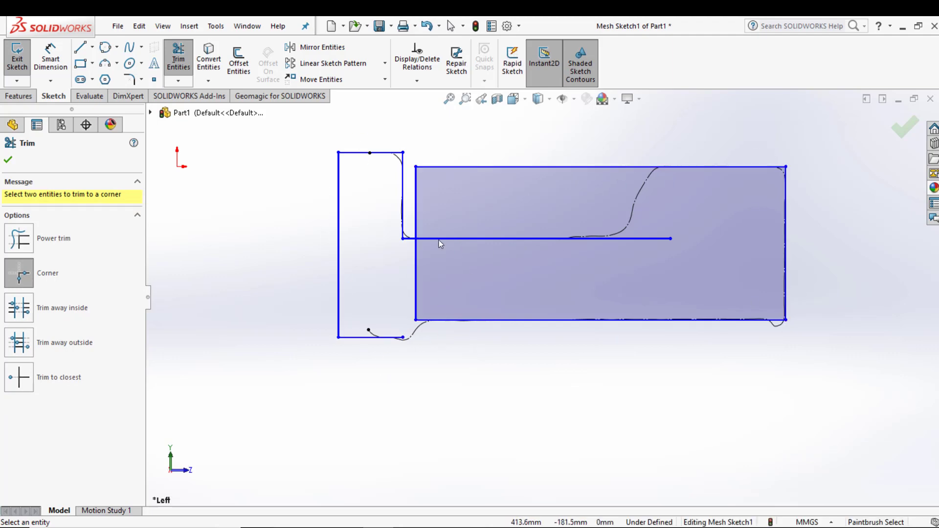
pyautogui.click(81, 48)
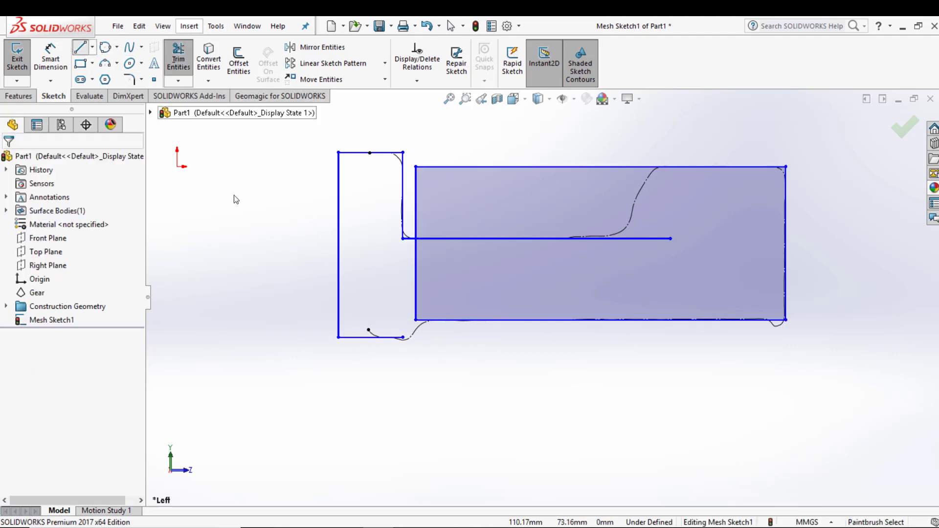
pyautogui.moveTo(333, 288); pyautogui.dragTo(403, 338)
pyautogui.press('Escape')
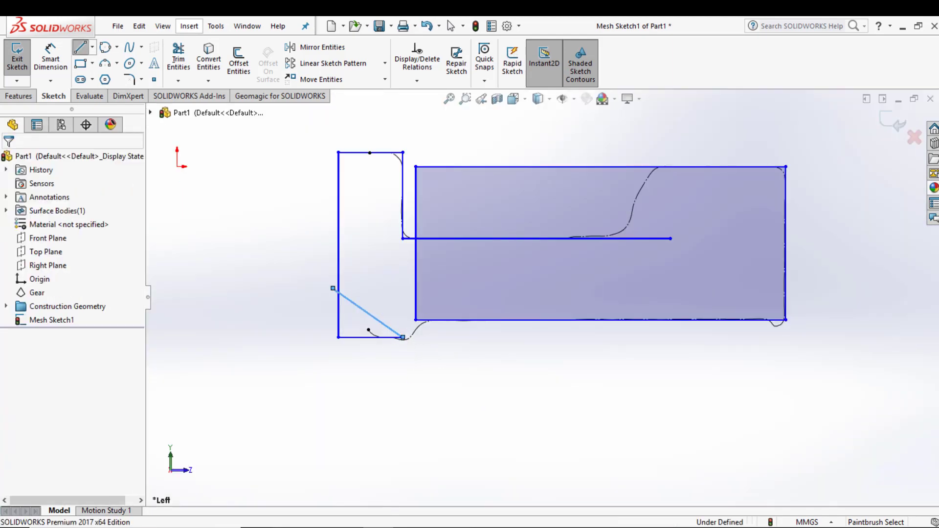
pyautogui.hotkey('ctrl', 'z')
pyautogui.click(403, 338)
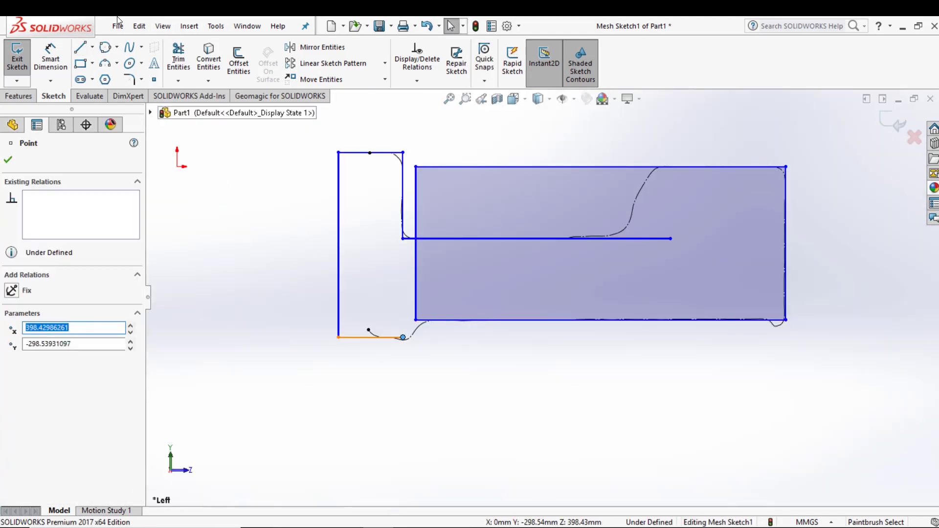
# - Sketch a vertical line up from the hub's lower outer corner and trim it to a corner with the web's lower edge
pyautogui.press('l')
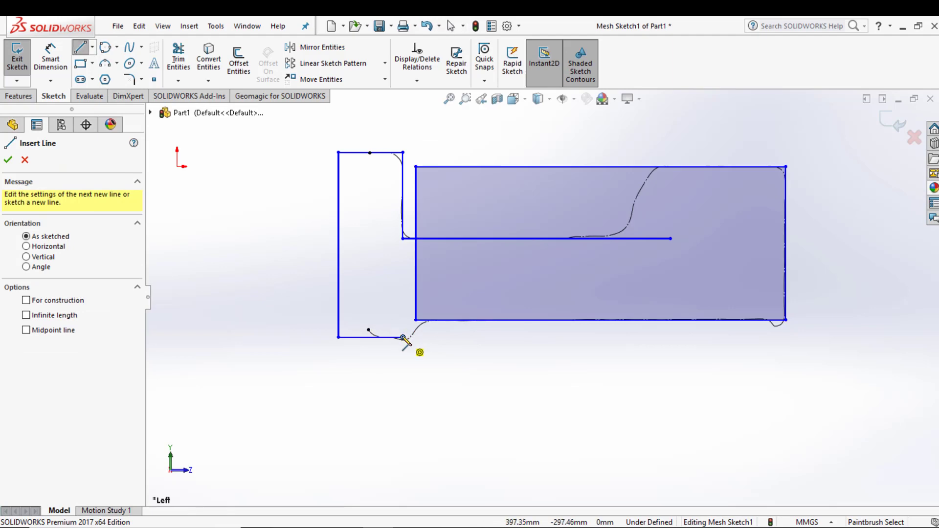
pyautogui.moveTo(403, 337); pyautogui.dragTo(403, 290)
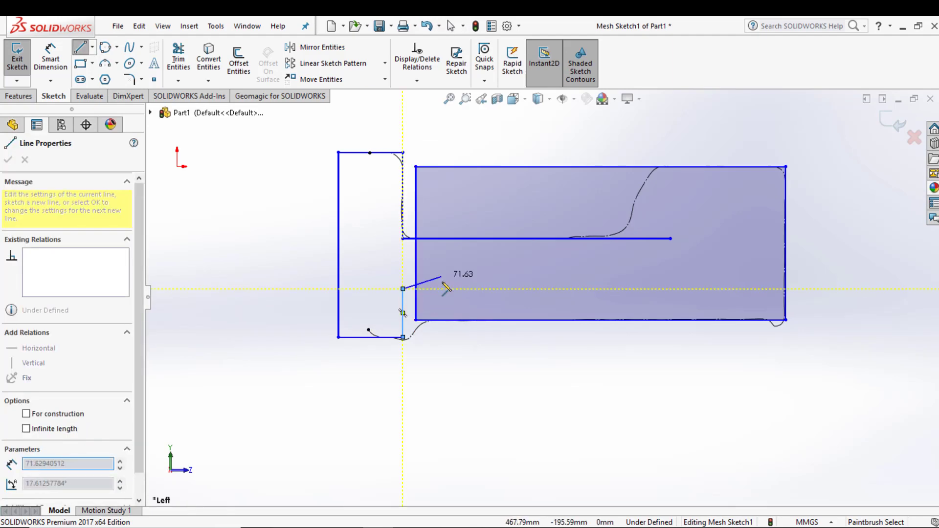
pyautogui.press('Escape')
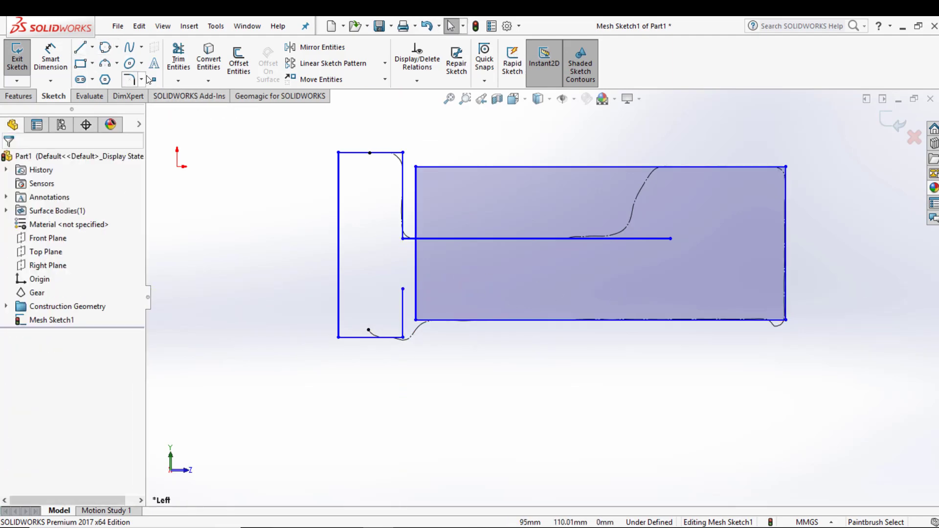
pyautogui.click(178, 58)
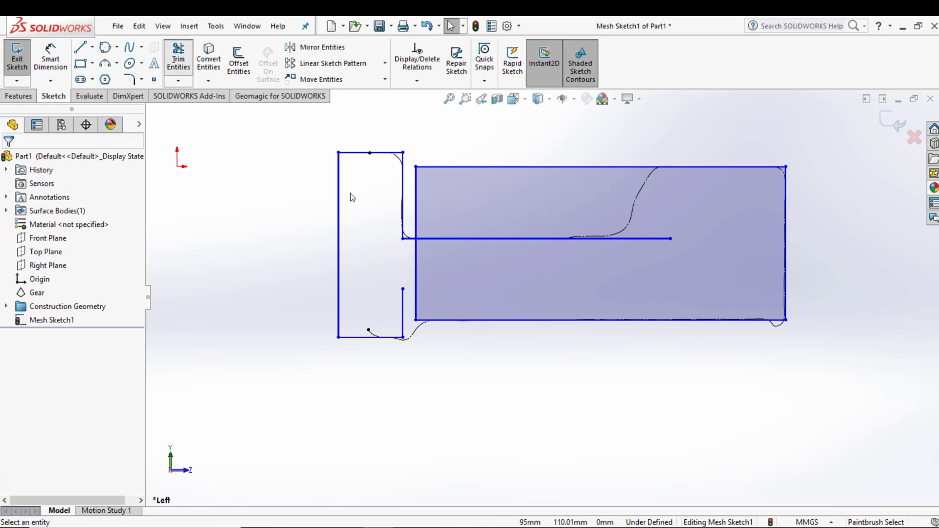
pyautogui.click(401, 331)
pyautogui.click(422, 321)
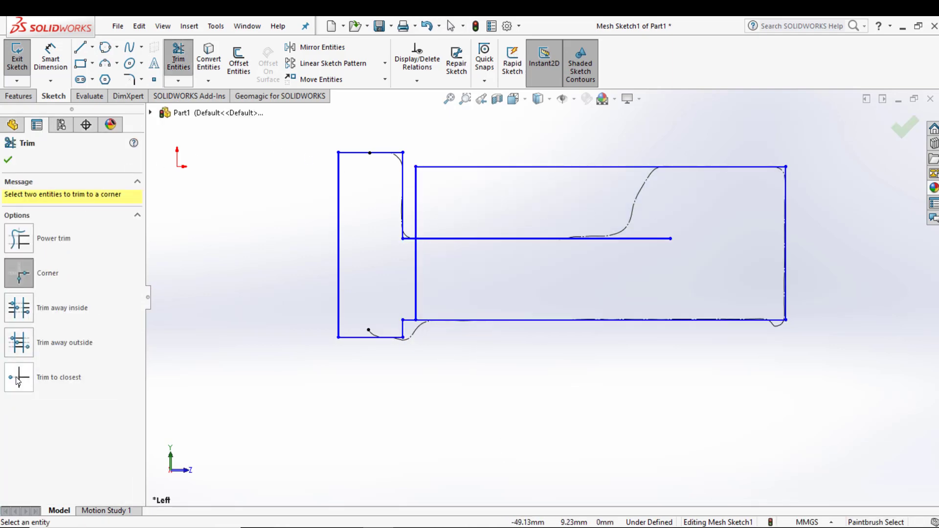
# - Sketch two short slanted lines along the upper and lower straight portions of the rim's inner slope
pyautogui.click(80, 47)
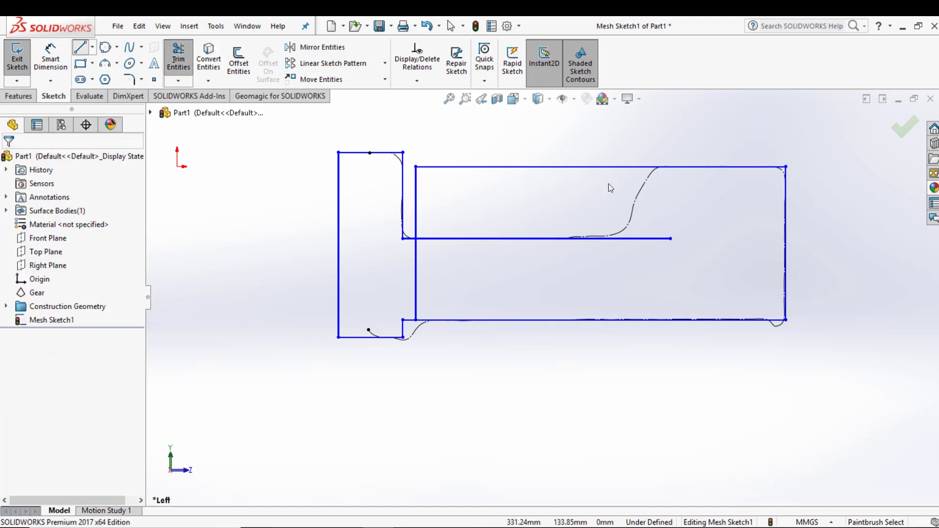
pyautogui.click(649, 176)
pyautogui.click(638, 194)
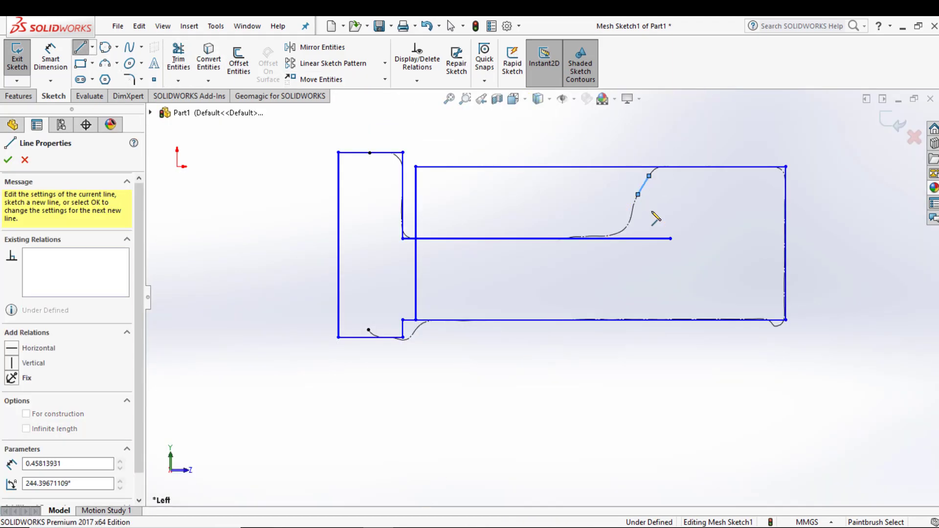
pyautogui.press('Escape')
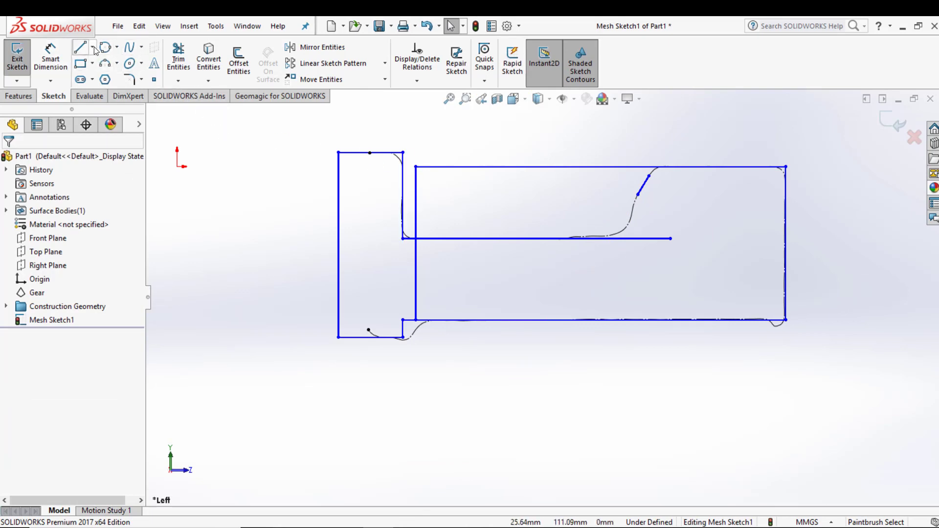
pyautogui.press('l')
pyautogui.click(637, 212)
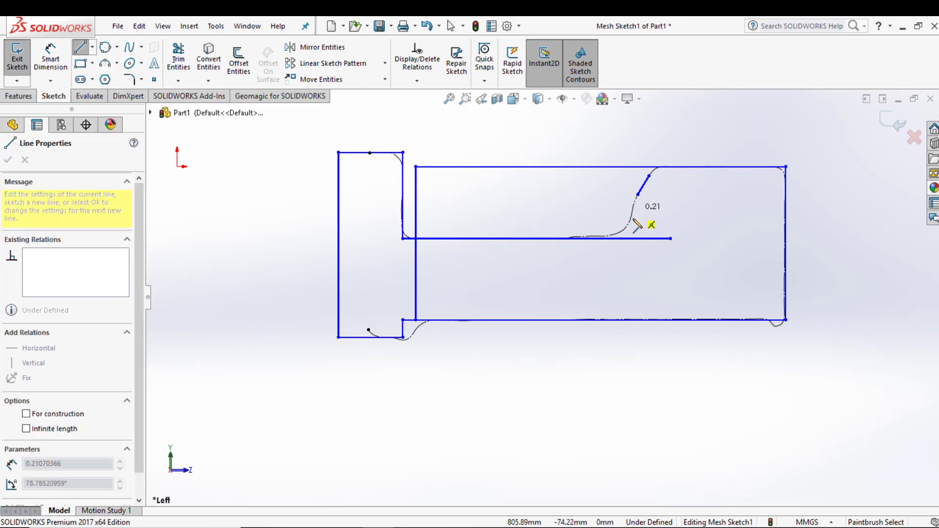
pyautogui.click(630, 220)
pyautogui.press('Escape')
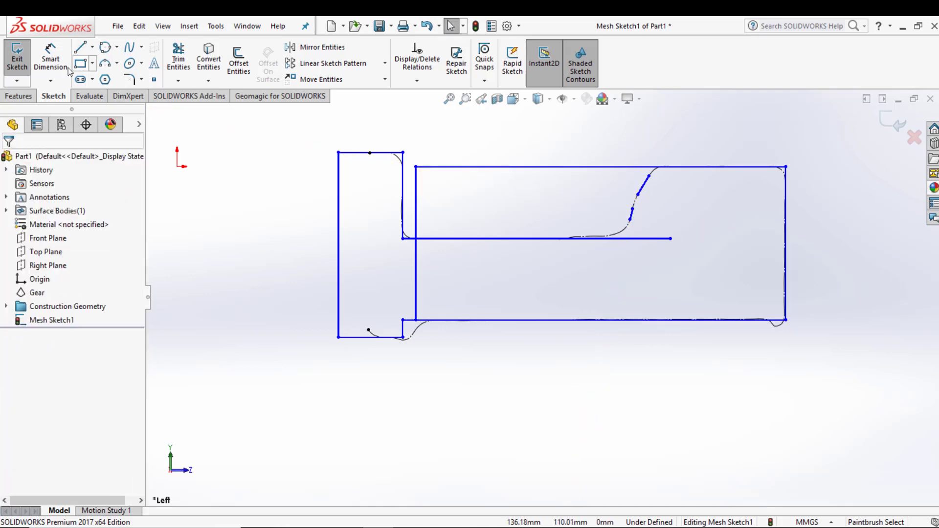
# - Trim the two slope lines to corners with each other, the rim's top edge and the web's upper line
pyautogui.click(176, 75)
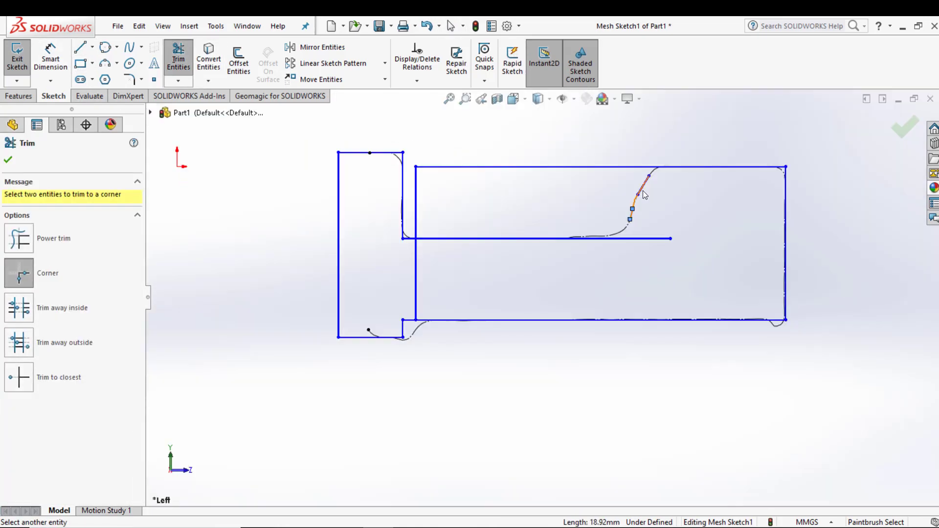
pyautogui.click(665, 167)
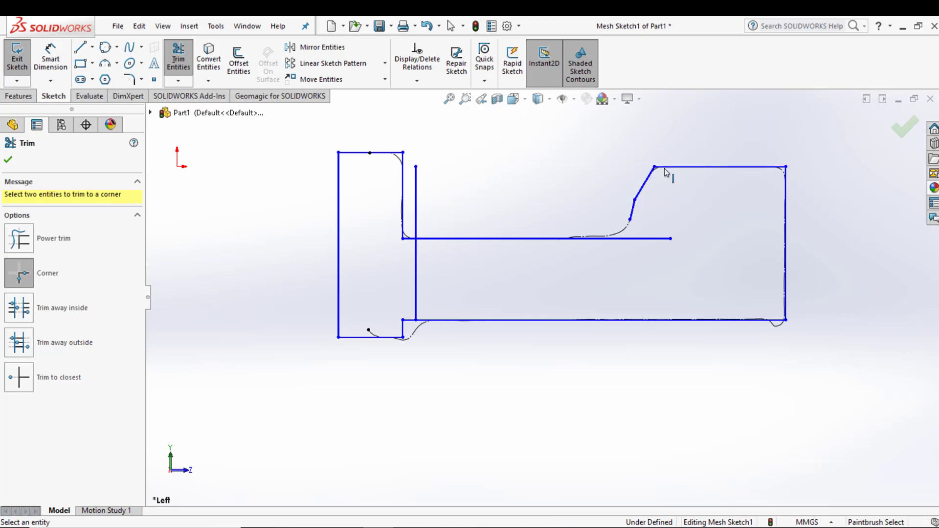
pyautogui.click(635, 239)
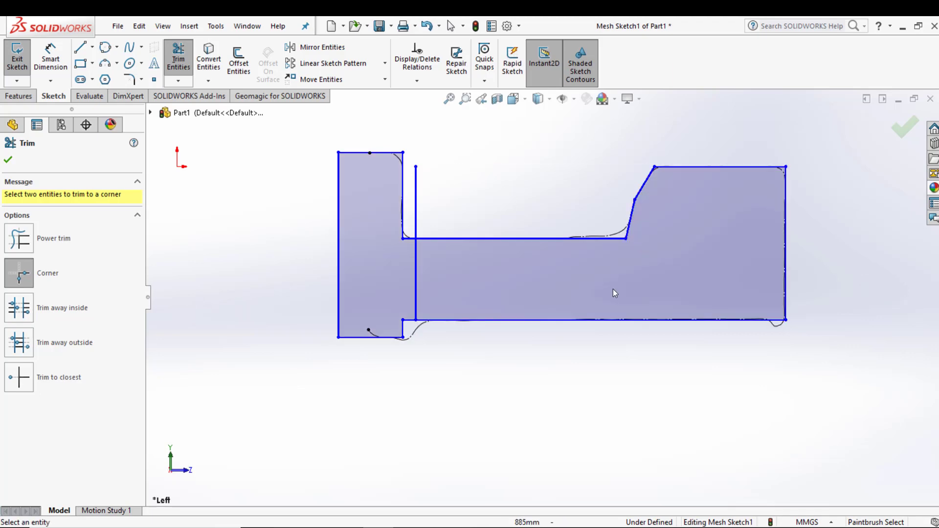
pyautogui.press('Escape')
# - Delete the leftover vertical line crossing the web beside the hub
pyautogui.click(416, 203)
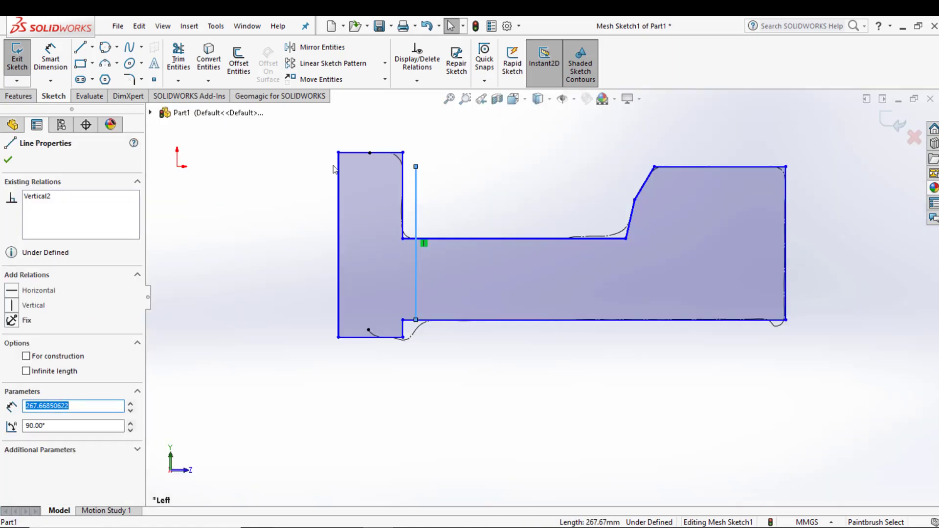
pyautogui.rightClick(416, 203)
pyautogui.click(447, 378)
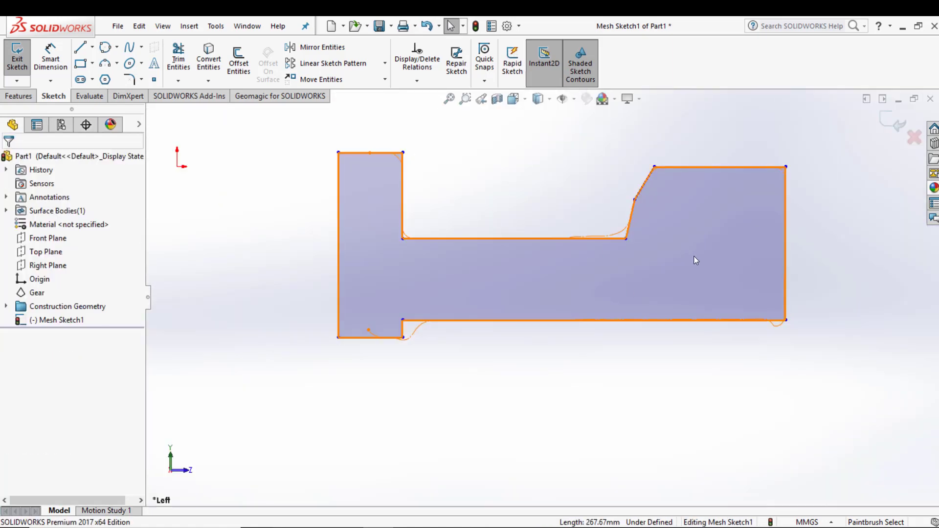
# - Examine the closed profile against the scanned section curves at the hub, web and rim
pyautogui.scroll(2, 809, 260)
pyautogui.scroll(-3, 809, 260)
pyautogui.scroll(2, 527, 333)
pyautogui.scroll(-1, 411, 313)
pyautogui.scroll(-1, 393, 301)
pyautogui.scroll(3, 310, 257)
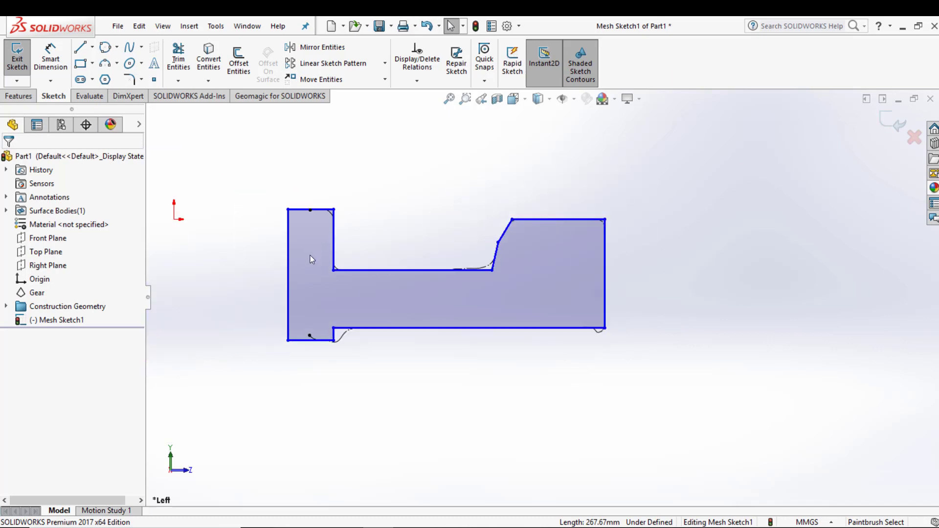
pyautogui.scroll(-3, 247, 262)
pyautogui.scroll(1, 642, 256)
pyautogui.scroll(-1, 621, 274)
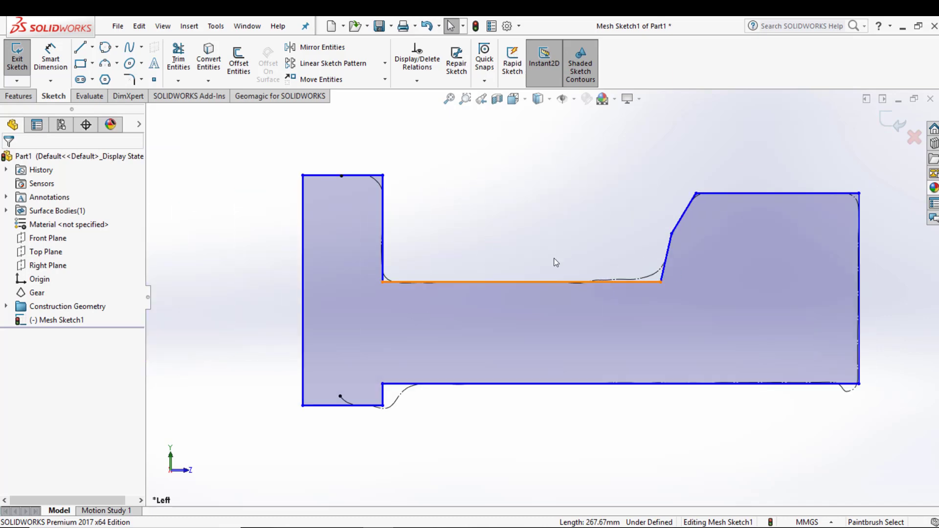
# - Select the rim's outer corners and the inner slope's top, bend and foot for 10 mm sketch fillets
pyautogui.click(130, 80)
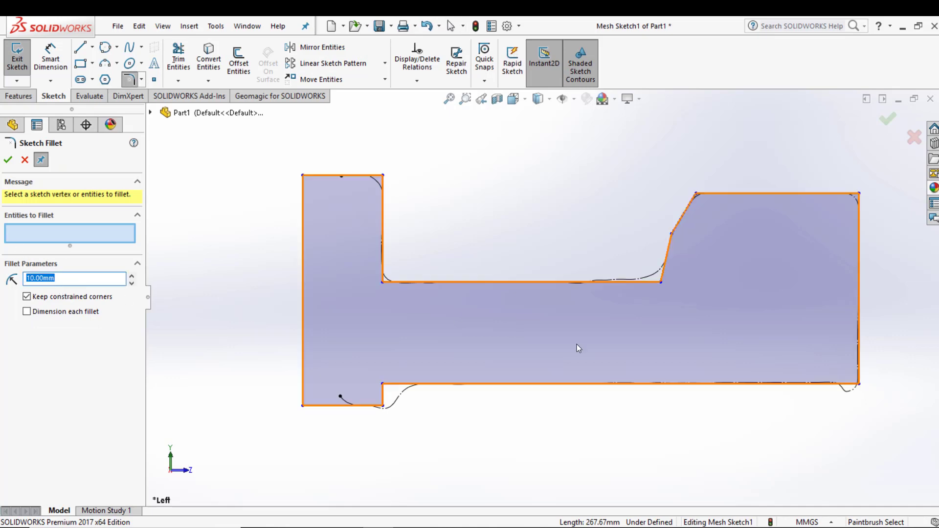
pyautogui.scroll(2, 579, 346)
pyautogui.click(753, 358)
pyautogui.click(761, 350)
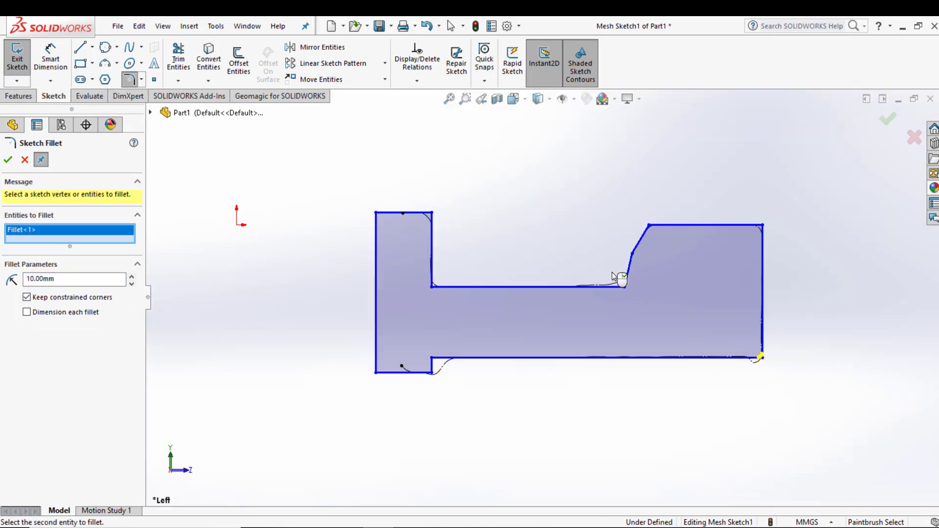
pyautogui.click(758, 234)
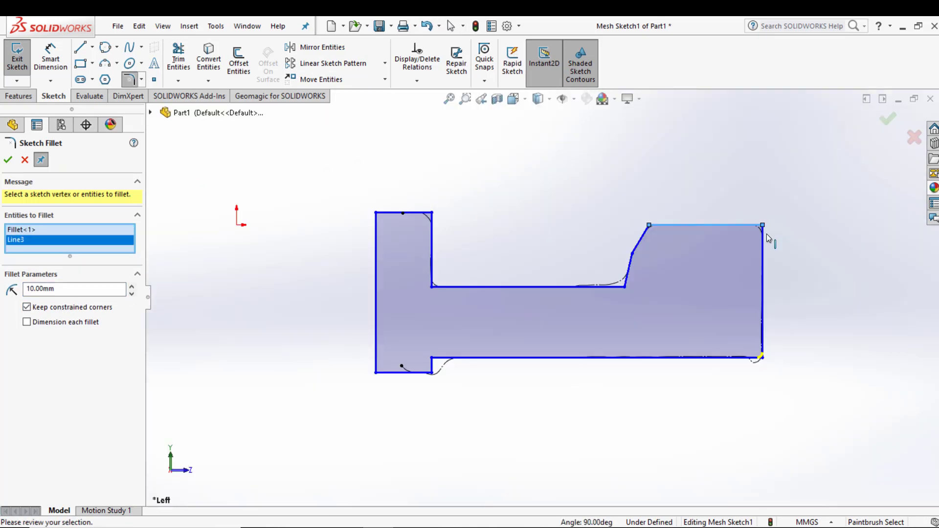
pyautogui.click(658, 224)
pyautogui.click(642, 236)
pyautogui.click(635, 255)
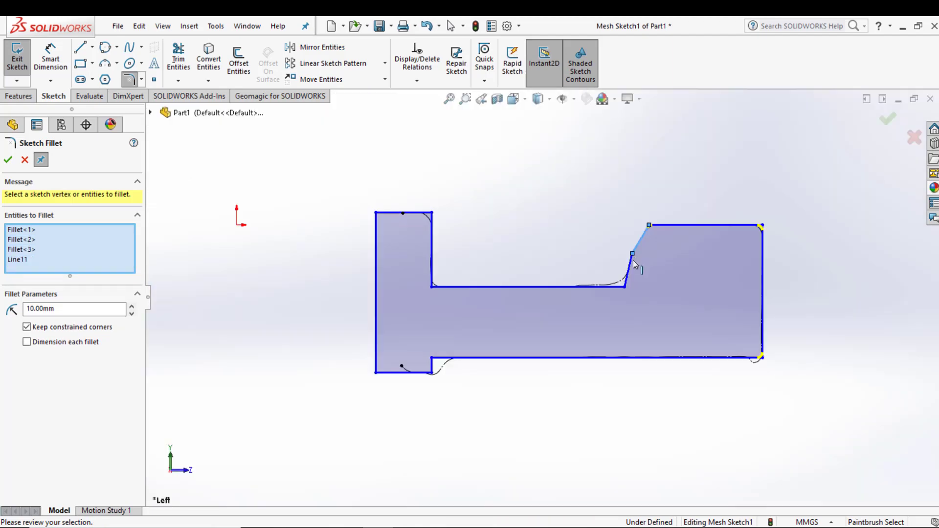
pyautogui.click(624, 286)
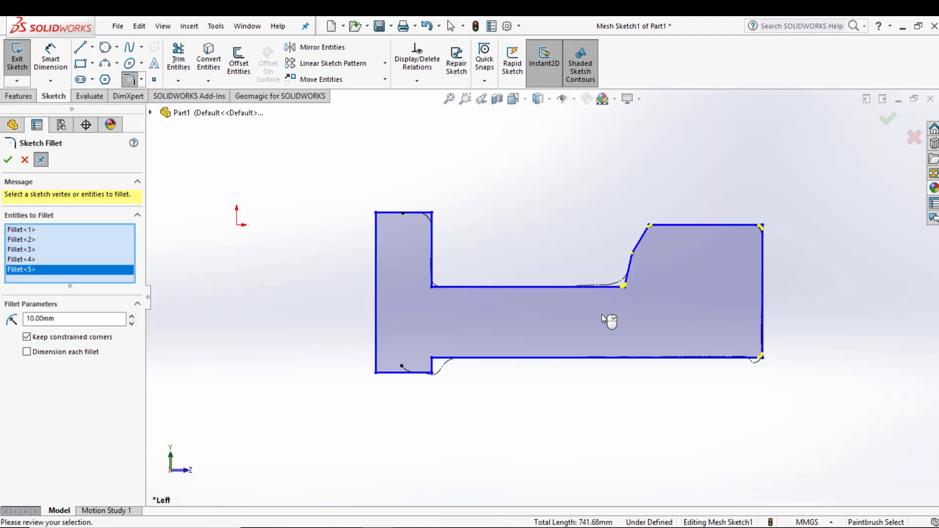
# - Add the hub's lower outer corner and both hub-to-web corners to the selection, and apply the 10 mm fillets
pyautogui.click(446, 359)
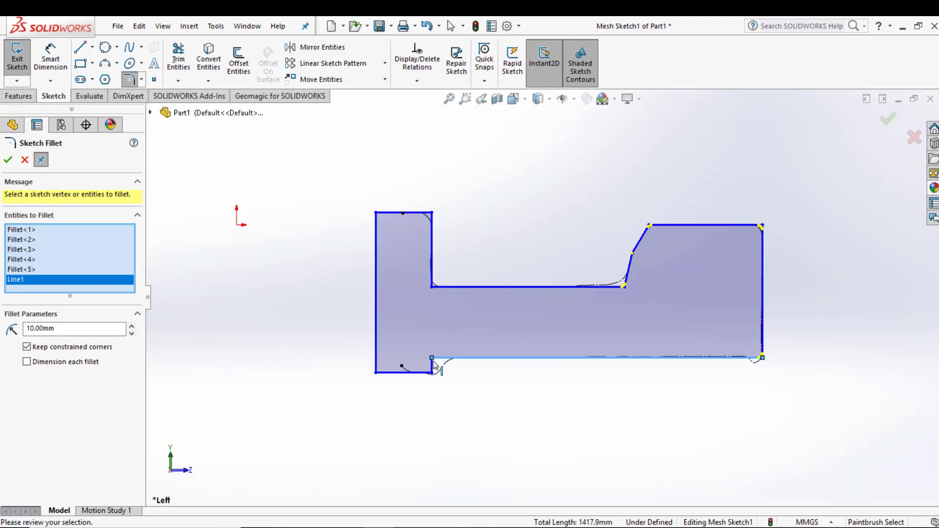
pyautogui.click(432, 369)
pyautogui.click(430, 373)
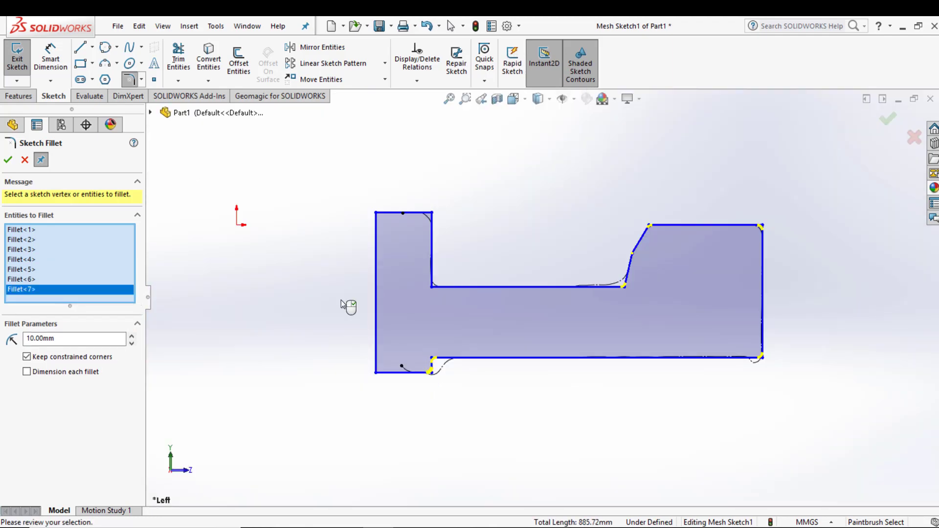
pyautogui.click(441, 285)
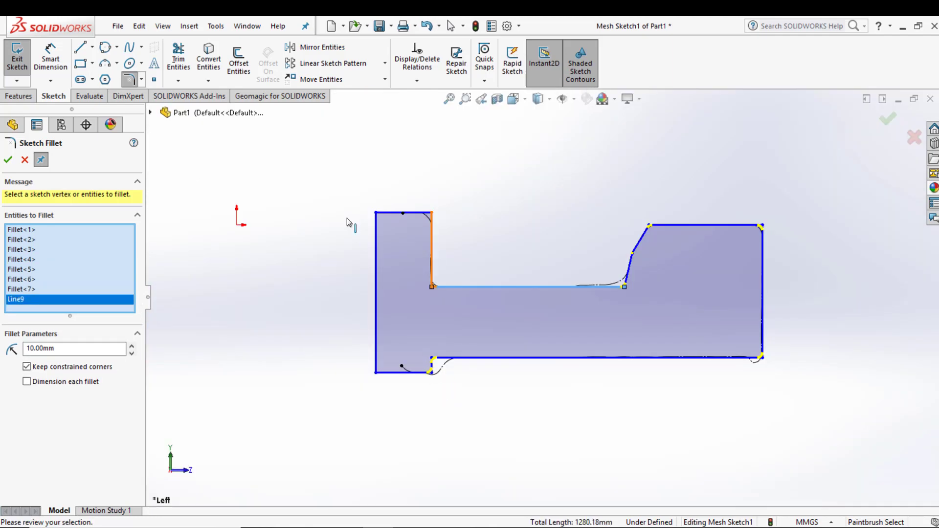
pyautogui.click(13, 159)
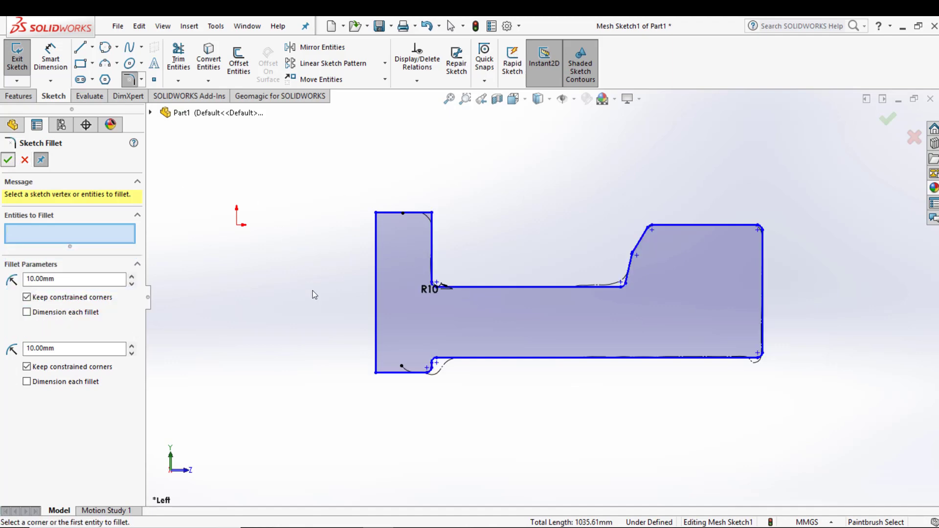
# - Sketch a vertical centerline from the origin down past the bottom of the section profile
pyautogui.scroll(4, 483, 318)
pyautogui.scroll(-2, 477, 320)
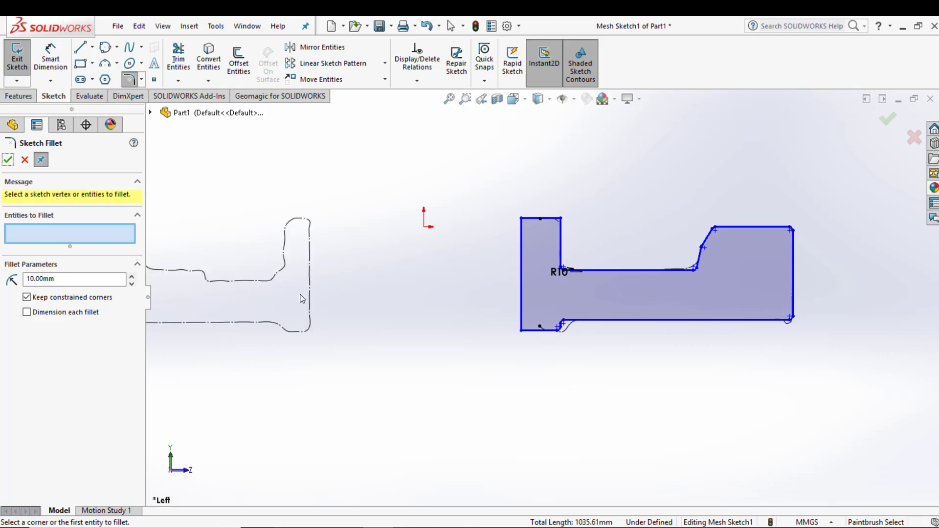
pyautogui.click(92, 47)
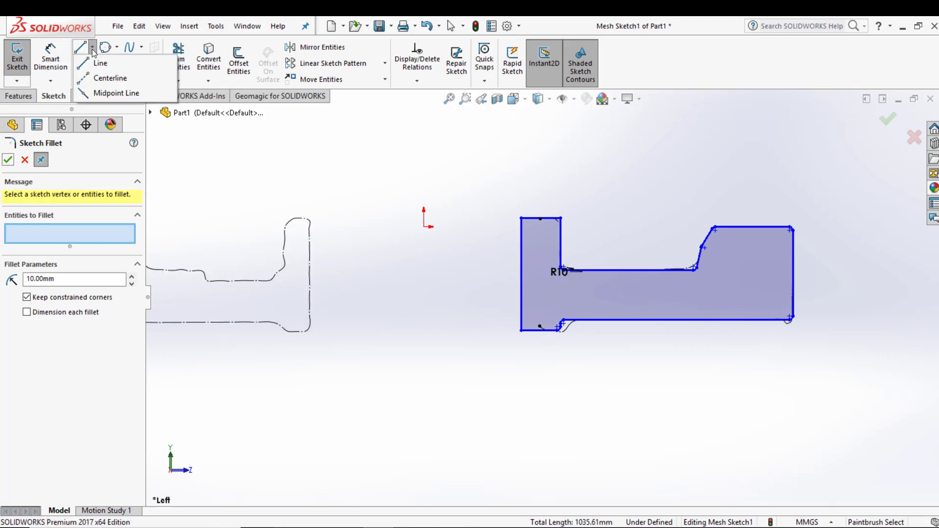
pyautogui.click(109, 78)
pyautogui.click(424, 226)
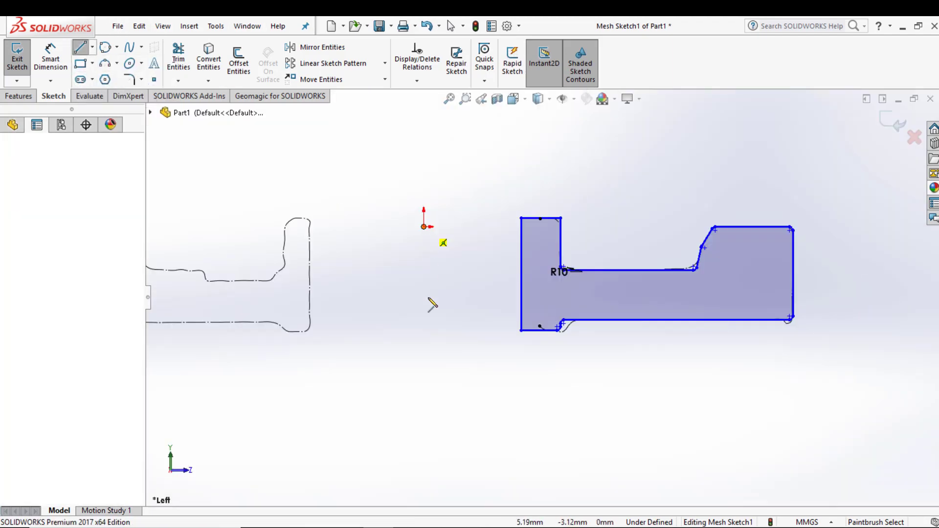
pyautogui.click(423, 452)
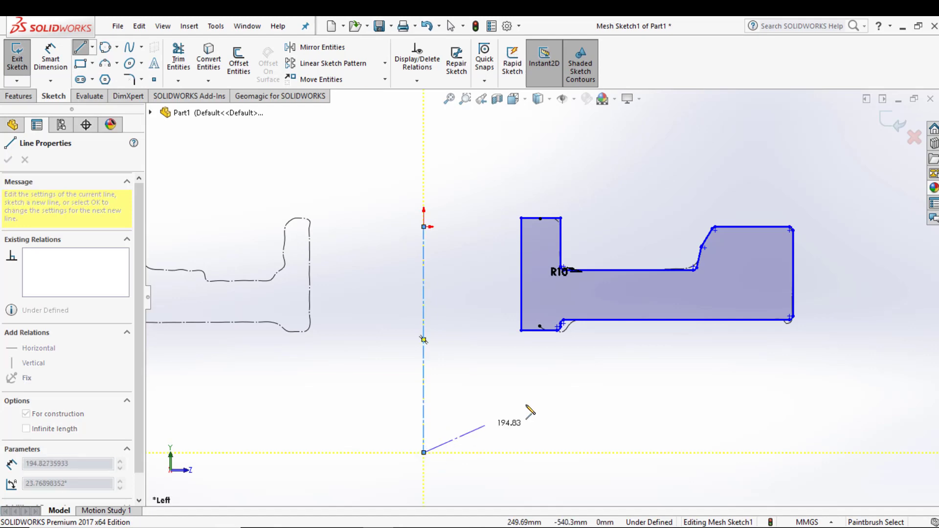
pyautogui.press('Escape')
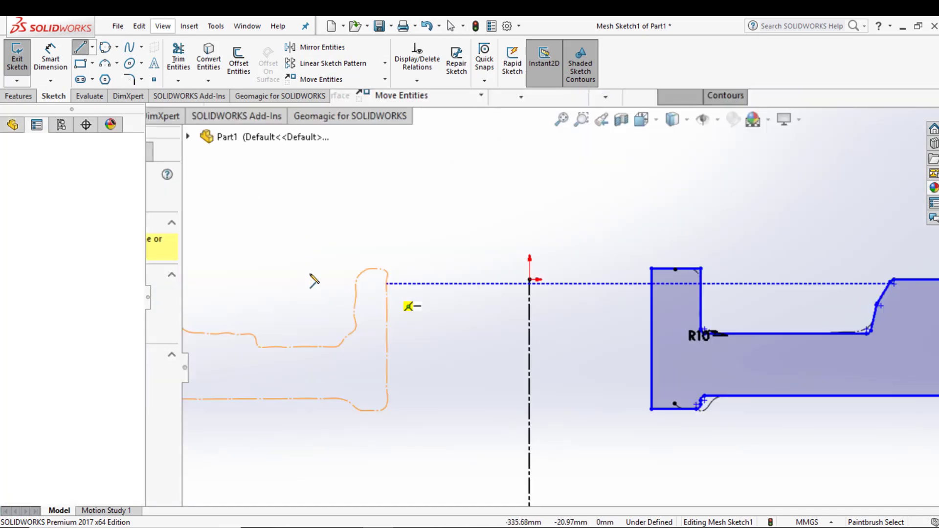
# - Sketch a line about 248 mm long along the bore edge of the opposite section curve
pyautogui.click(309, 231)
pyautogui.click(309, 317)
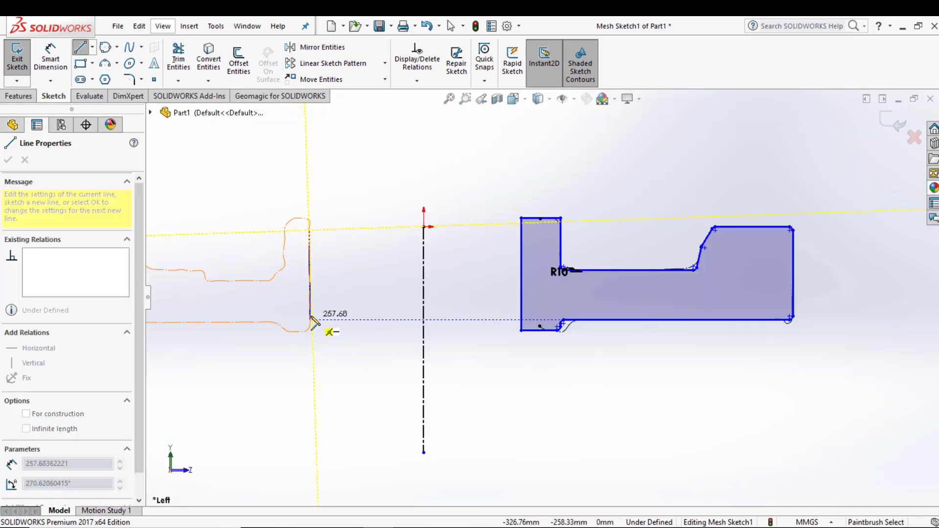
pyautogui.press('Escape')
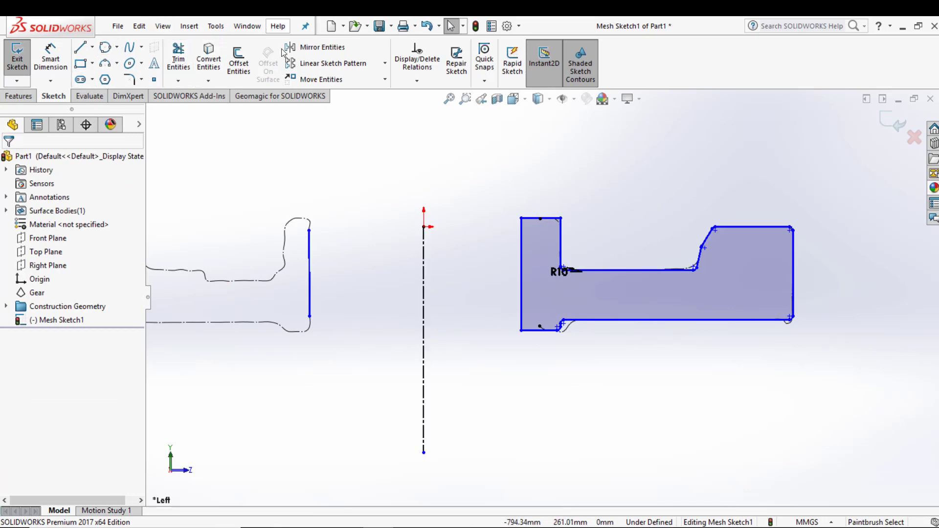
# - Mirror the line along the opposite bore edge about the vertical centerline, keeping the original
pyautogui.click(323, 47)
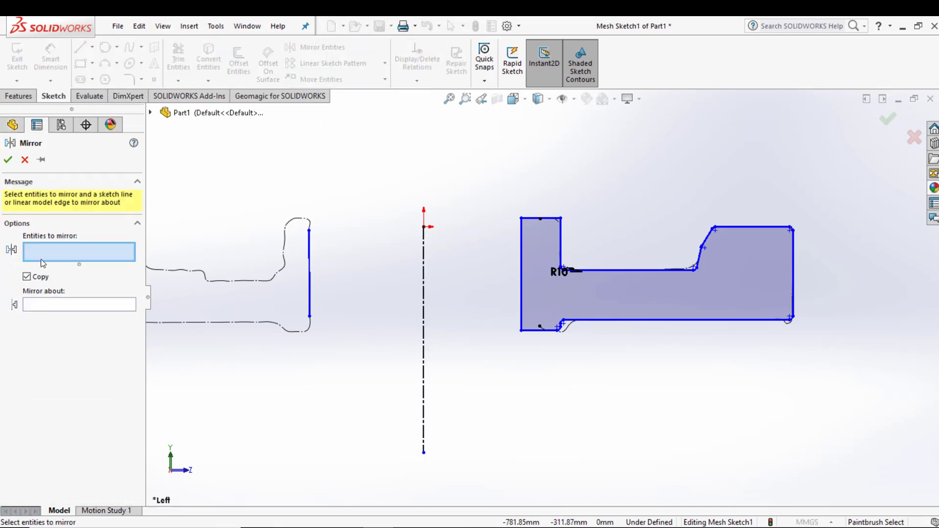
pyautogui.click(299, 281)
pyautogui.click(35, 312)
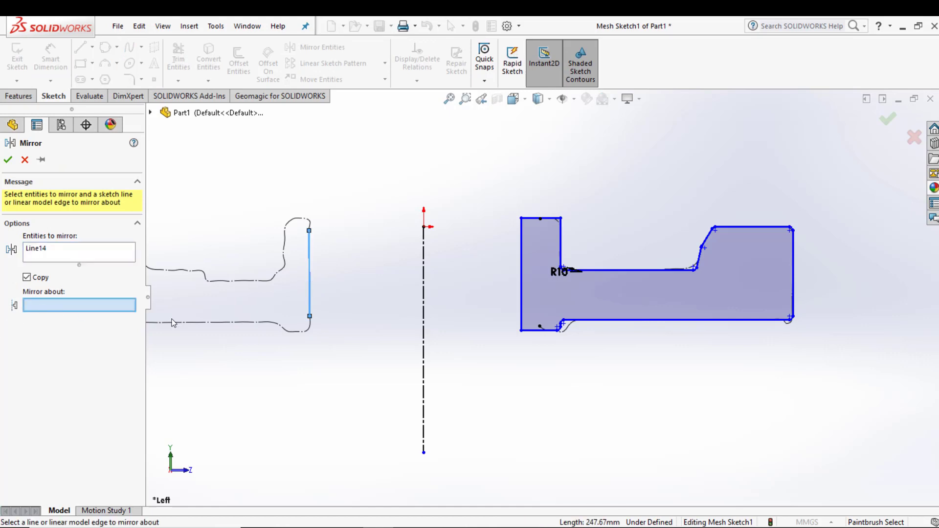
pyautogui.click(423, 291)
pyautogui.click(7, 161)
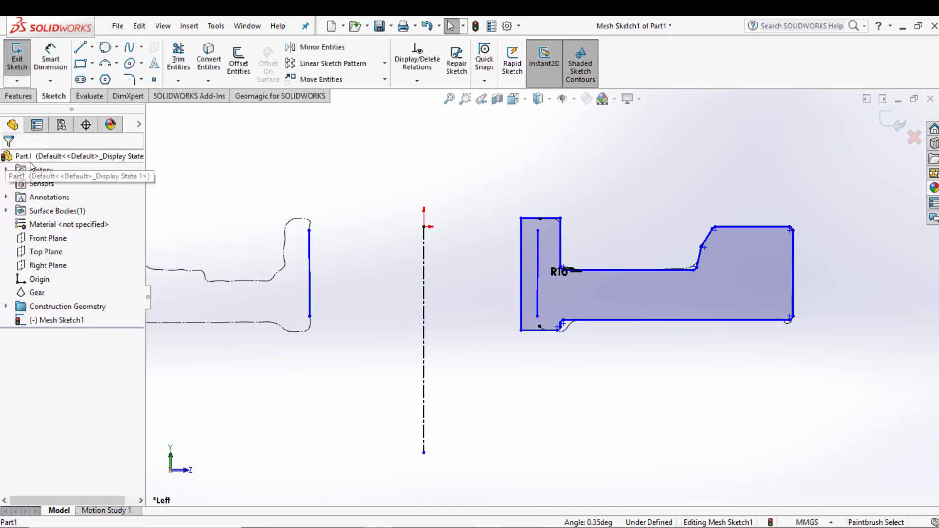
# - Move the closed profile's inner vertical edge onto the mirrored bore line
pyautogui.scroll(-3, 533, 254)
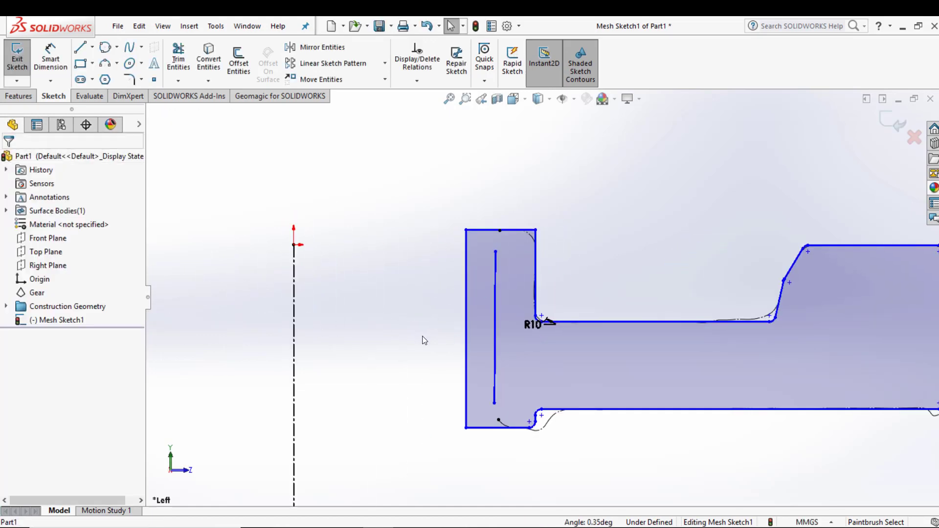
pyautogui.scroll(2, 420, 336)
pyautogui.click(518, 300)
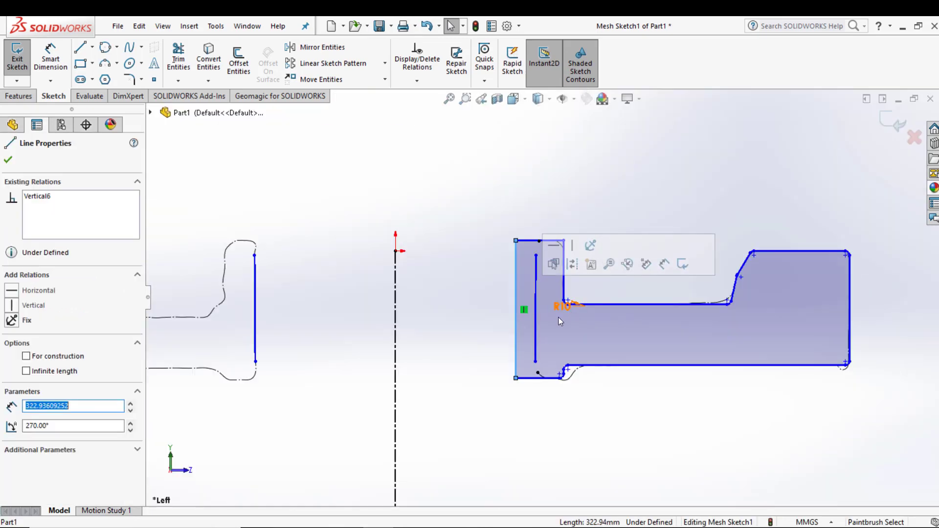
pyautogui.moveTo(537, 317); pyautogui.dragTo(536, 318)
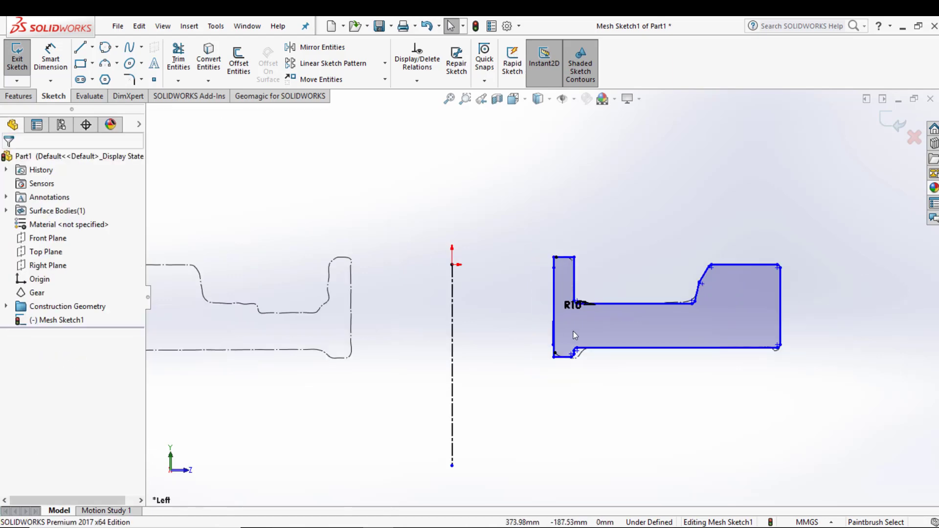
# - Delete the mirrored reference line beside the profile's inner edge and exit the sketch
pyautogui.scroll(-3, 575, 335)
pyautogui.scroll(-4, 557, 327)
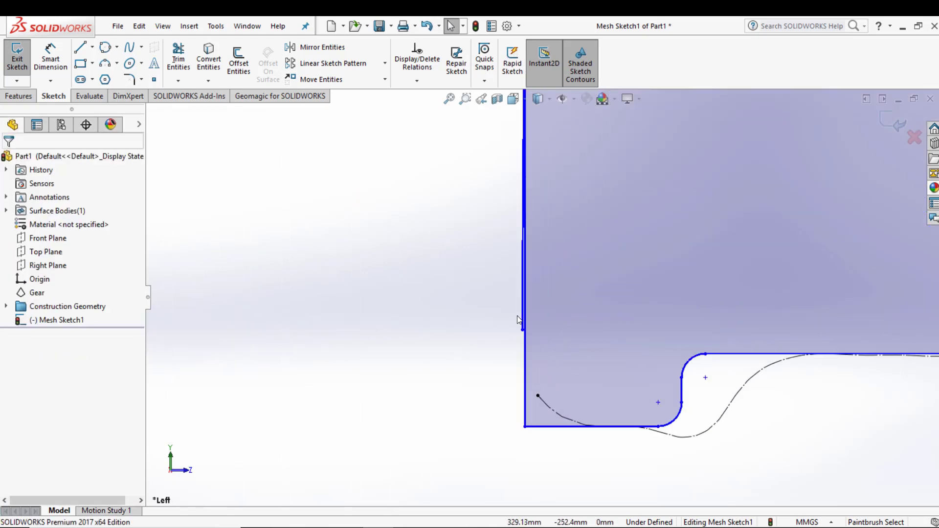
pyautogui.click(524, 305)
pyautogui.rightClick(521, 307)
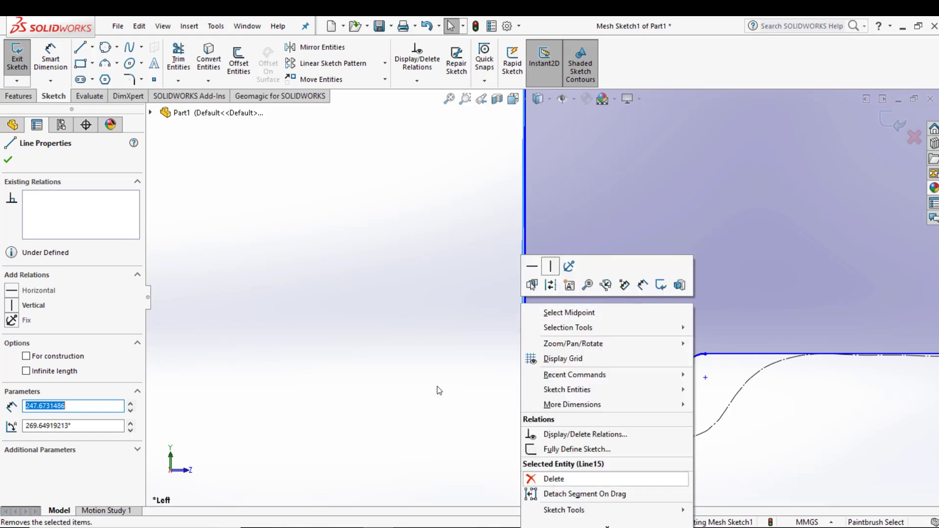
pyautogui.click(550, 477)
pyautogui.scroll(3, 455, 343)
pyautogui.scroll(4, 458, 328)
pyautogui.scroll(-3, 477, 252)
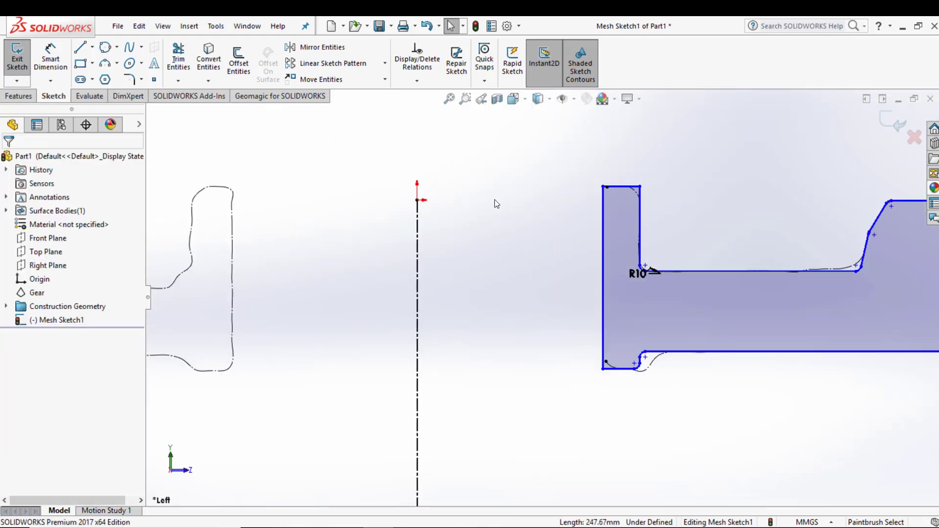
pyautogui.scroll(1, 493, 206)
pyautogui.rightClick(337, 205)
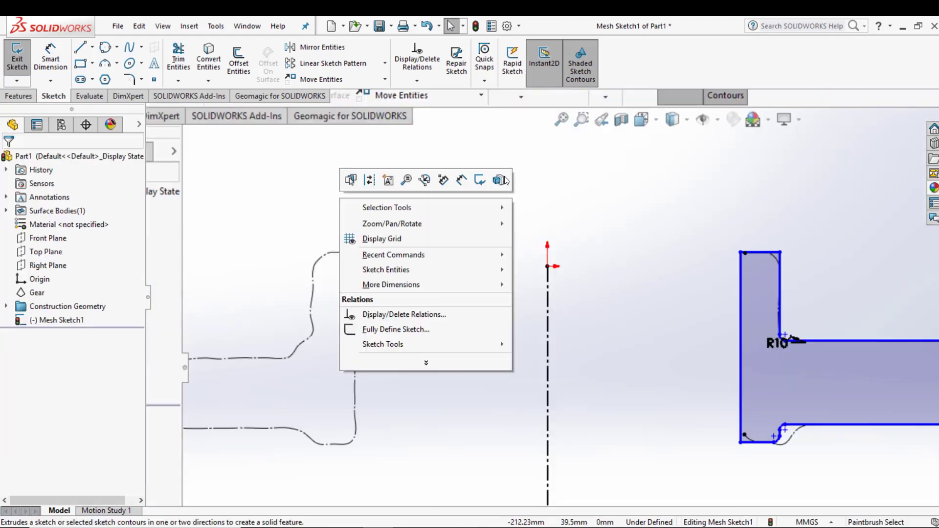
pyautogui.click(491, 178)
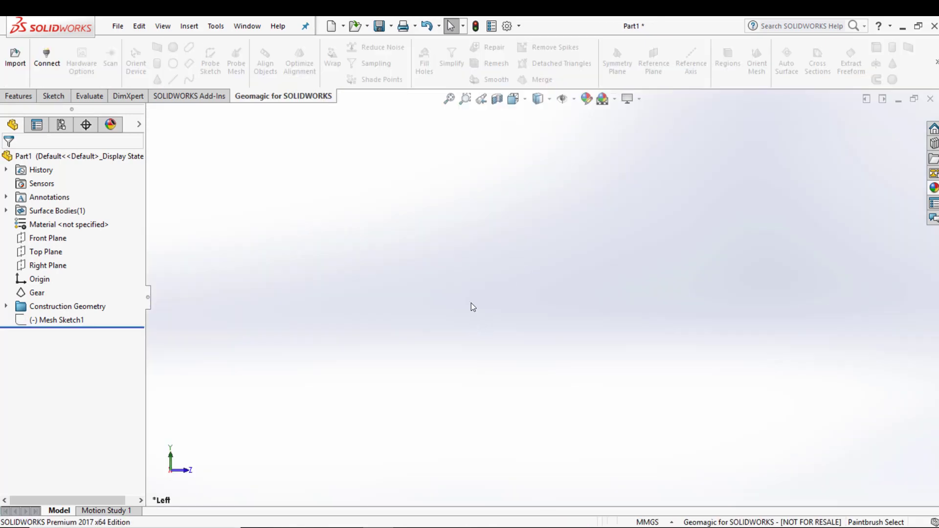
# - Revolve Mesh Sketch1 360° about its vertical centerline into a solid gear blank
pyautogui.click(55, 323)
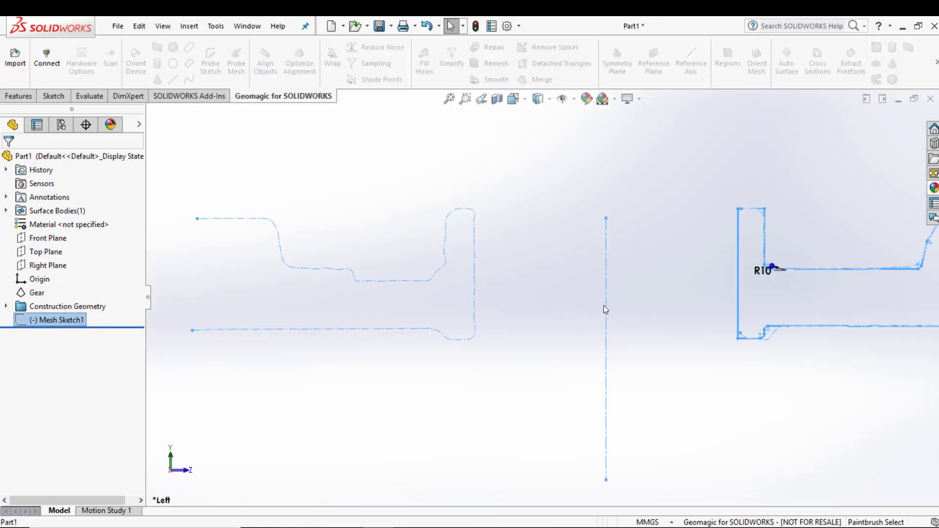
pyautogui.click(634, 317)
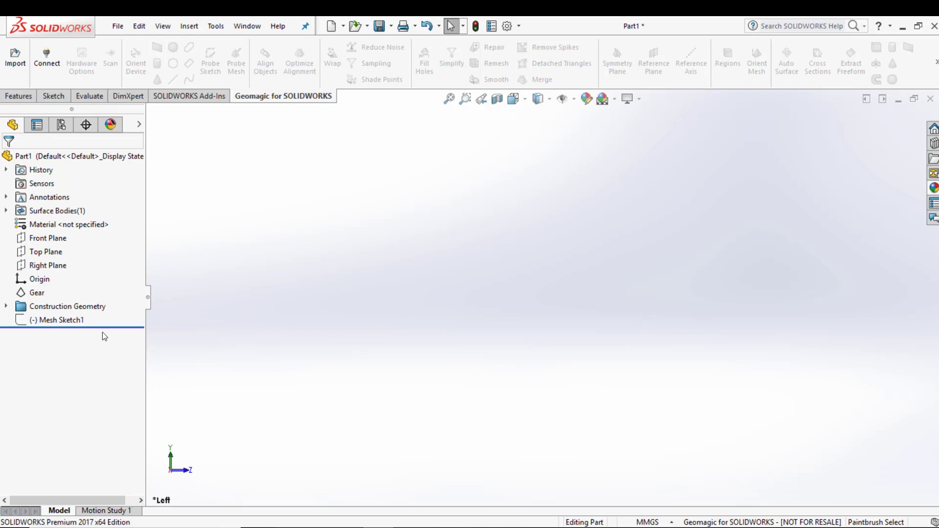
pyautogui.click(63, 321)
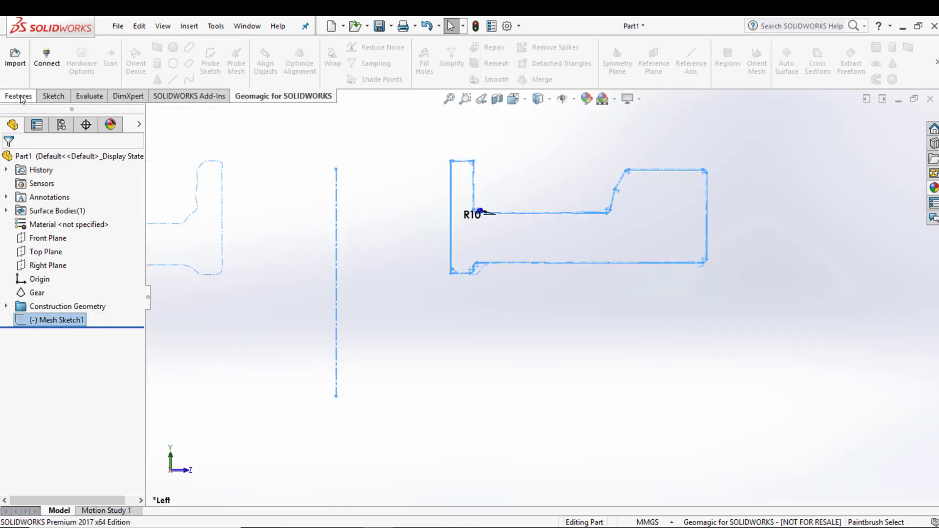
pyautogui.click(19, 96)
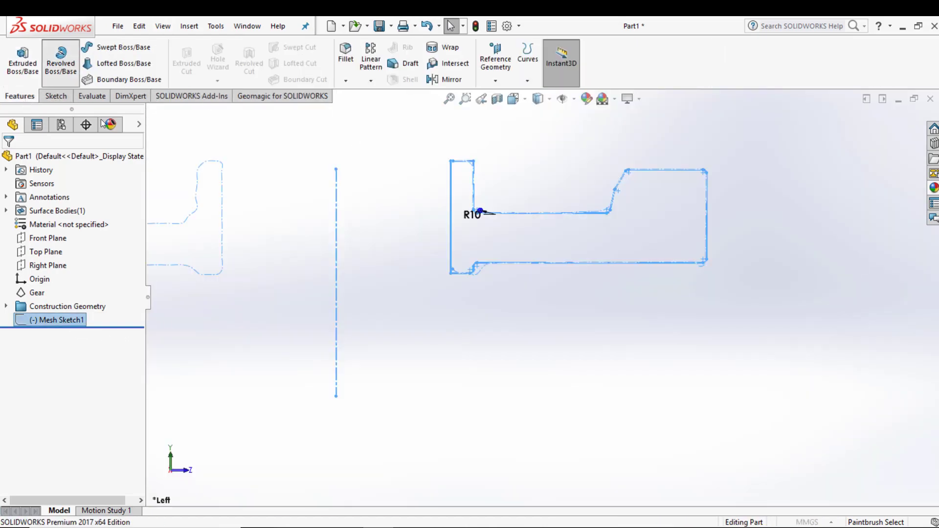
pyautogui.click(61, 61)
pyautogui.scroll(10, 414, 339)
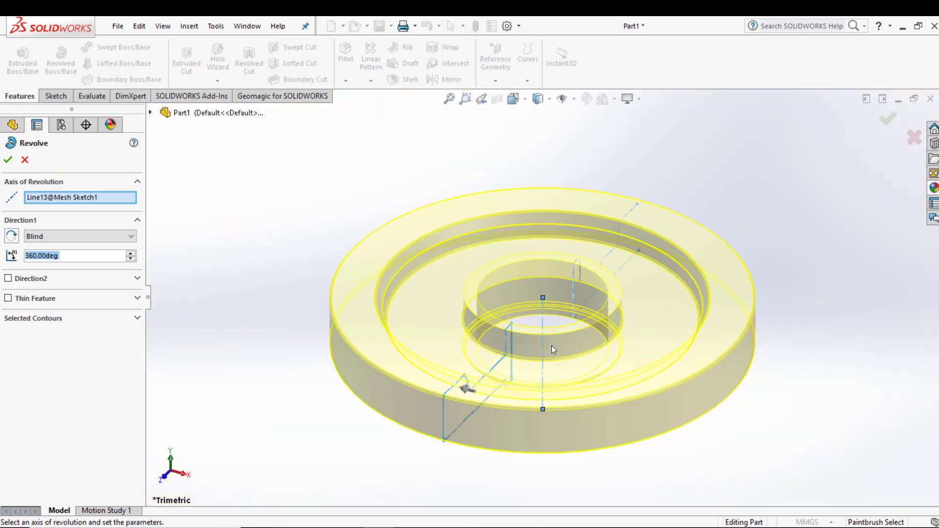
pyautogui.moveTo(607, 338); pyautogui.dragTo(571, 411, button='middle')
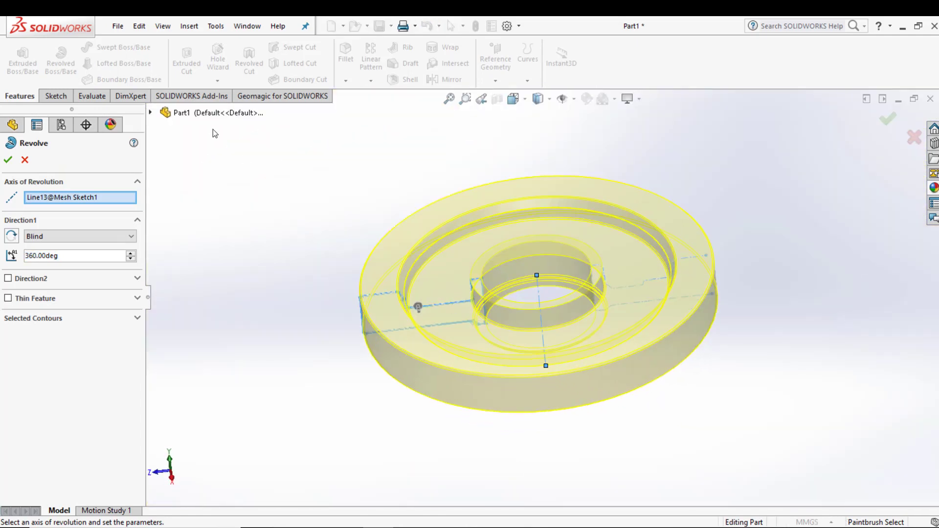
pyautogui.click(8, 160)
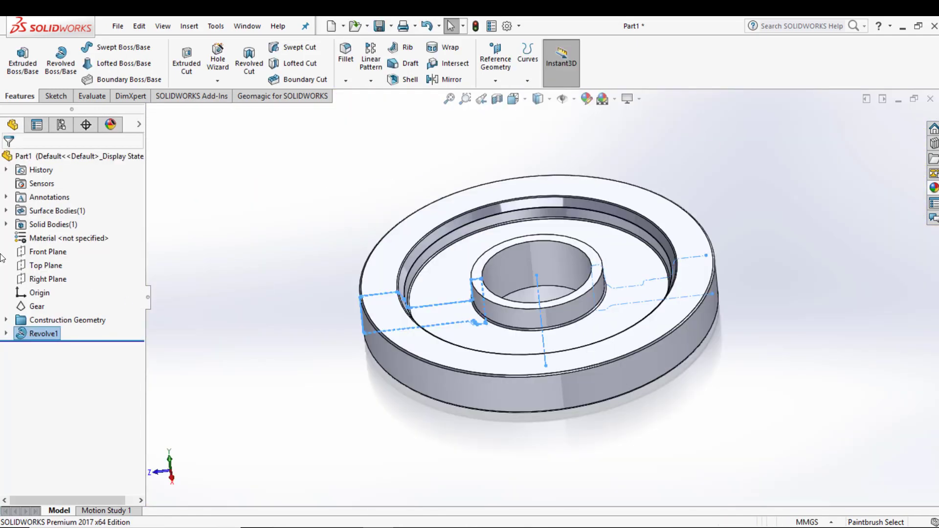
# - Show the Gear mesh over the revolved body to compare the two
pyautogui.rightClick(19, 310)
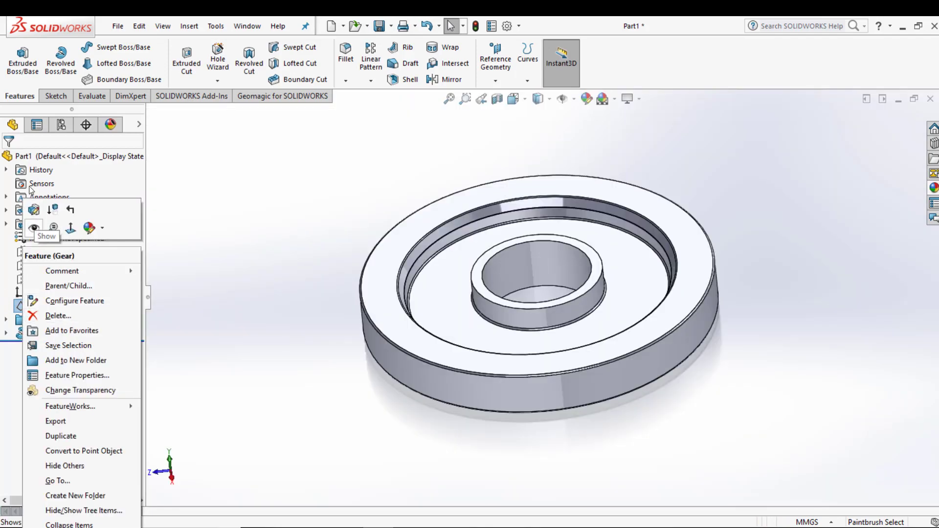
pyautogui.click(33, 227)
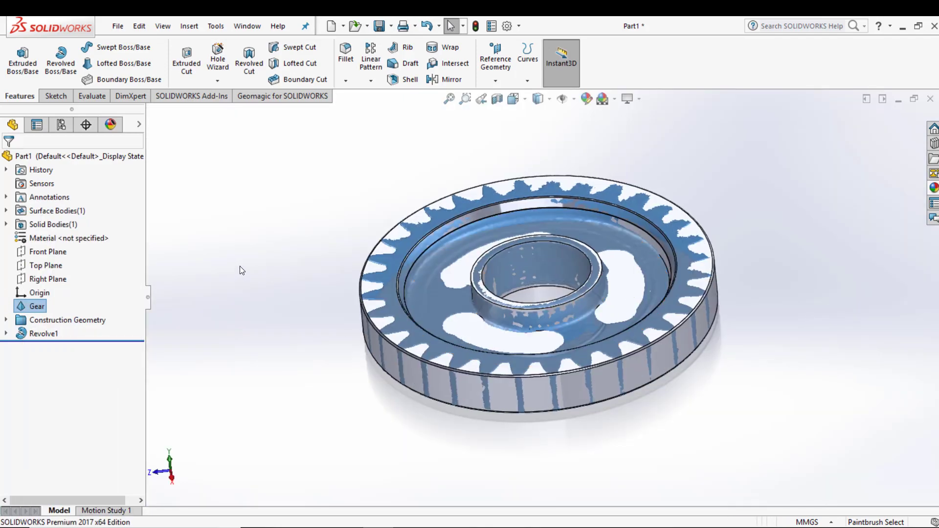
pyautogui.moveTo(240, 266); pyautogui.dragTo(215, 255, button='middle')
pyautogui.moveTo(177, 210); pyautogui.dragTo(492, 245, button='middle')
pyautogui.click(193, 255)
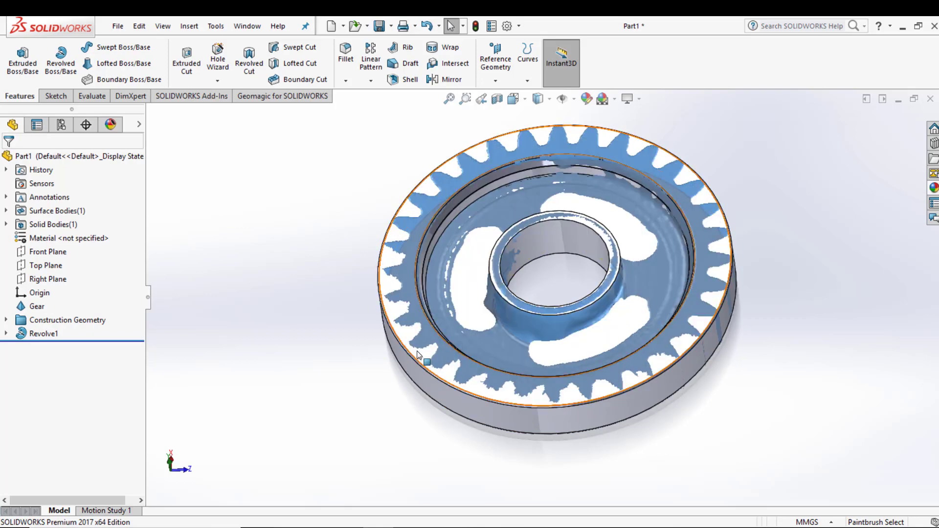
# - Start a Cross Sections operation on the Gear mesh using the Top Plane as the section plane
pyautogui.moveTo(443, 299); pyautogui.dragTo(447, 177, button='middle')
pyautogui.click(51, 265)
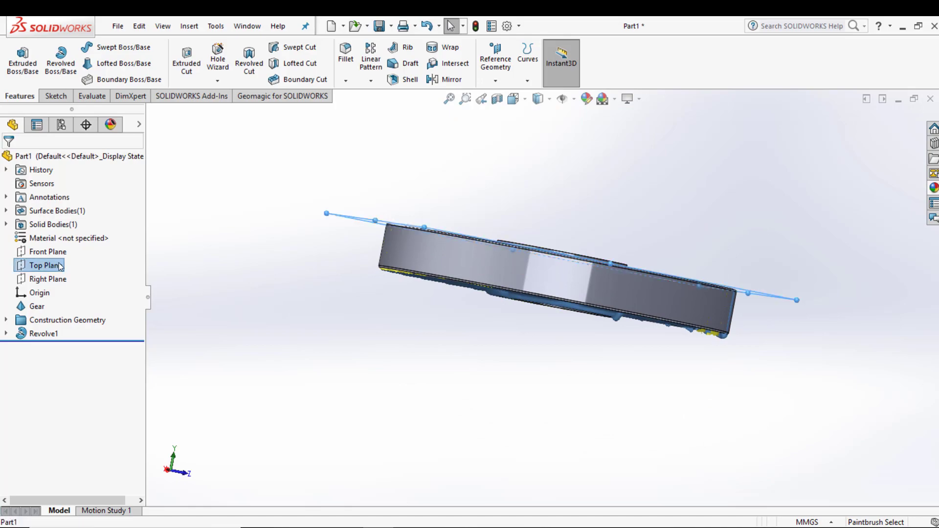
pyautogui.moveTo(342, 279); pyautogui.dragTo(327, 406, button='middle')
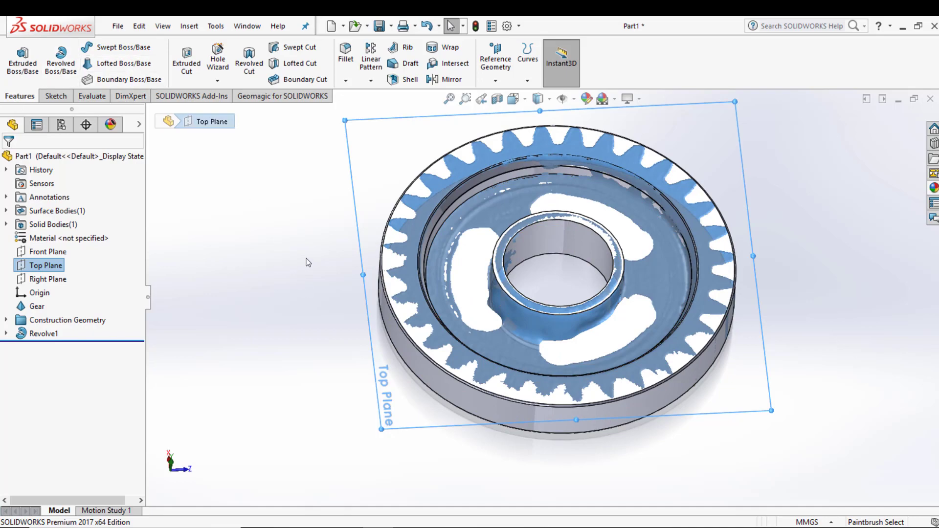
pyautogui.moveTo(624, 294); pyautogui.dragTo(645, 209, button='middle')
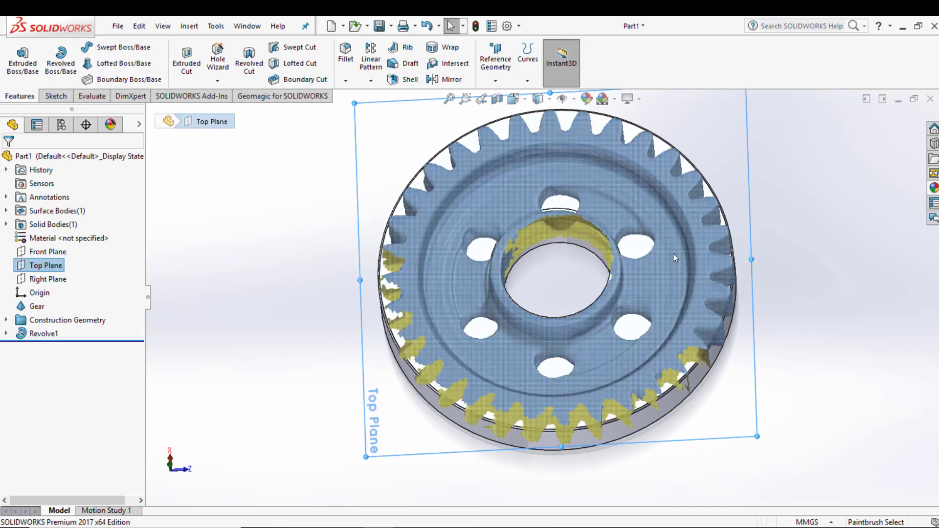
pyautogui.scroll(2, 575, 196)
pyautogui.moveTo(554, 253); pyautogui.dragTo(557, 280, button='middle')
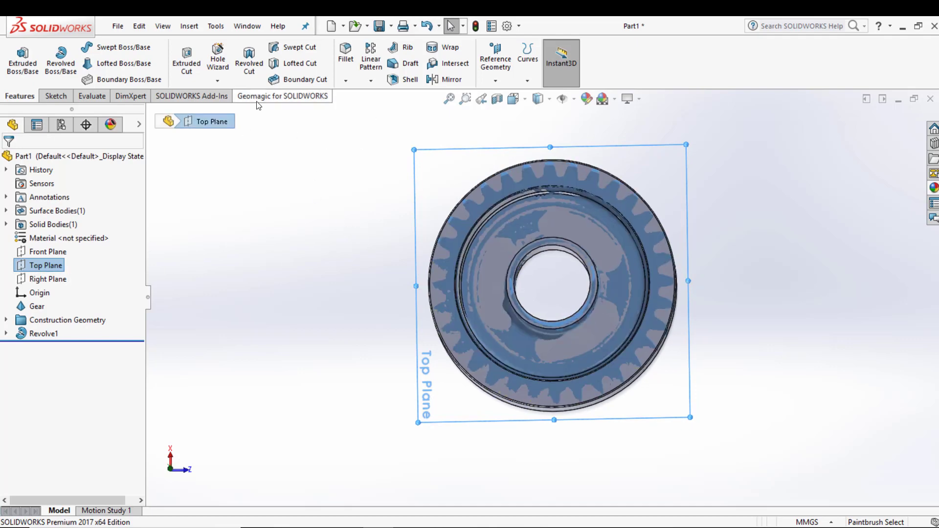
pyautogui.click(283, 96)
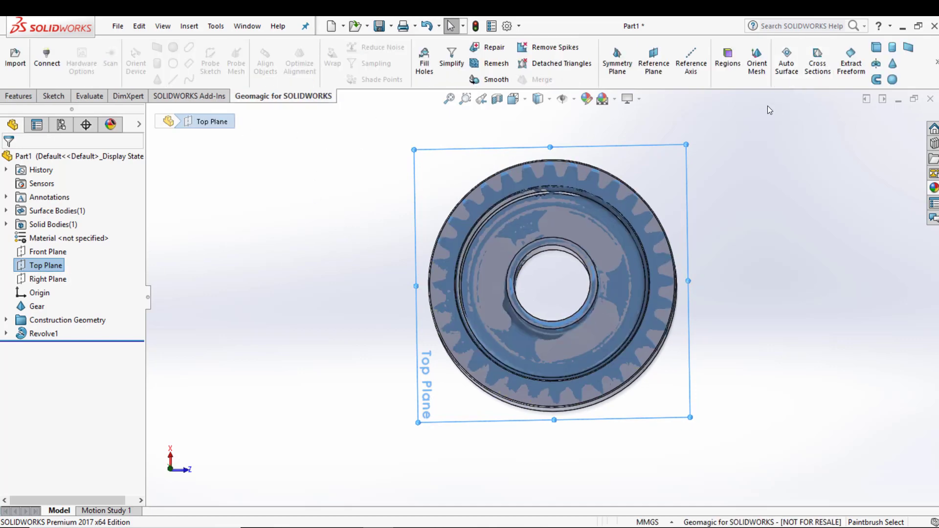
pyautogui.click(818, 63)
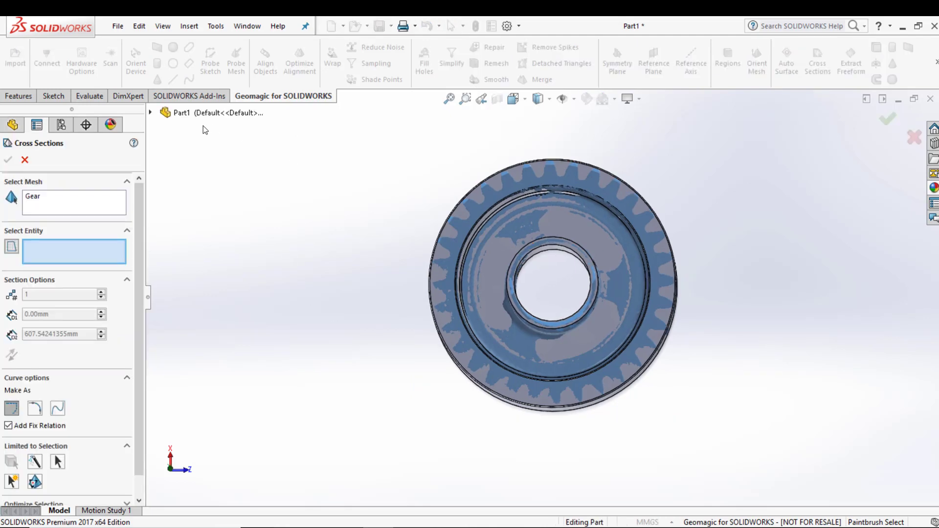
pyautogui.click(150, 113)
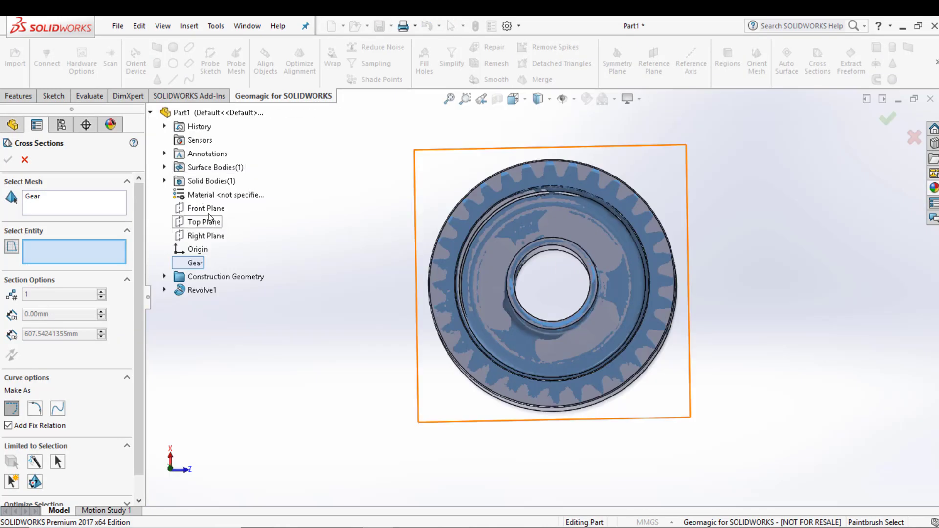
pyautogui.click(210, 222)
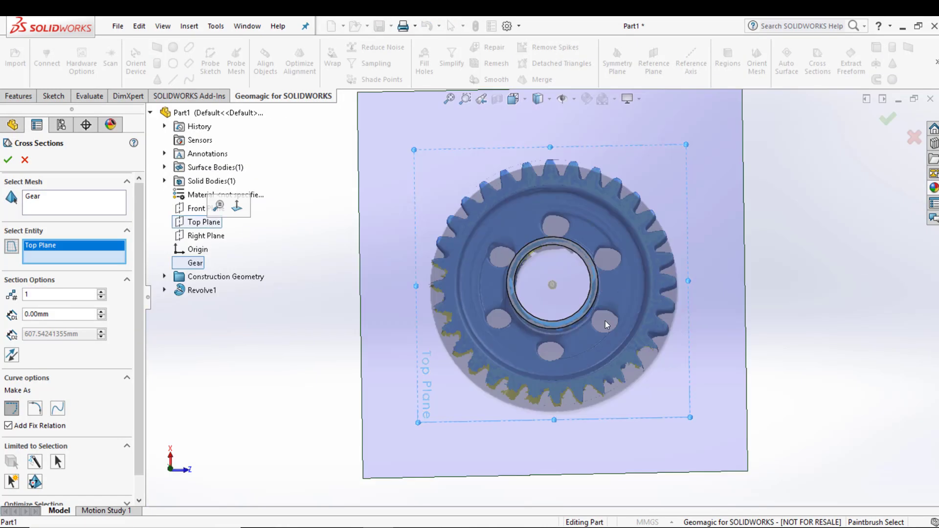
pyautogui.moveTo(437, 347); pyautogui.dragTo(546, 306, button='middle')
# - Offset the section plane 198 mm from the Top Plane through the gear teeth and create the cross section
pyautogui.moveTo(546, 306); pyautogui.dragTo(542, 322)
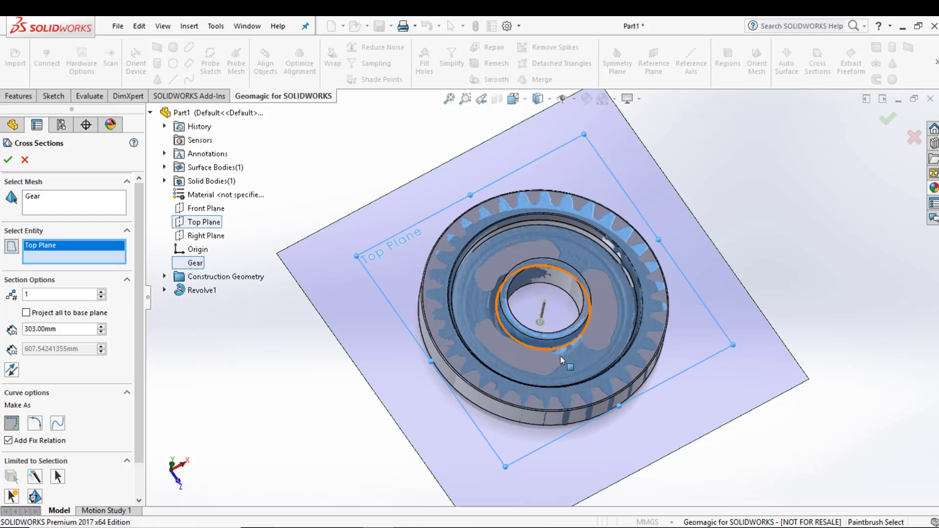
pyautogui.moveTo(561, 360); pyautogui.dragTo(547, 325, button='middle')
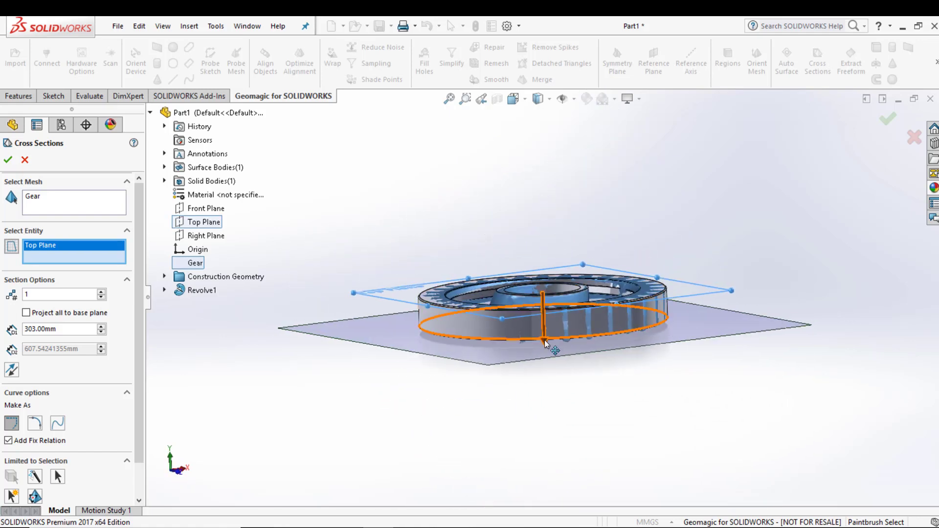
pyautogui.moveTo(545, 341); pyautogui.dragTo(545, 321)
pyautogui.moveTo(547, 328); pyautogui.dragTo(298, 370, button='middle')
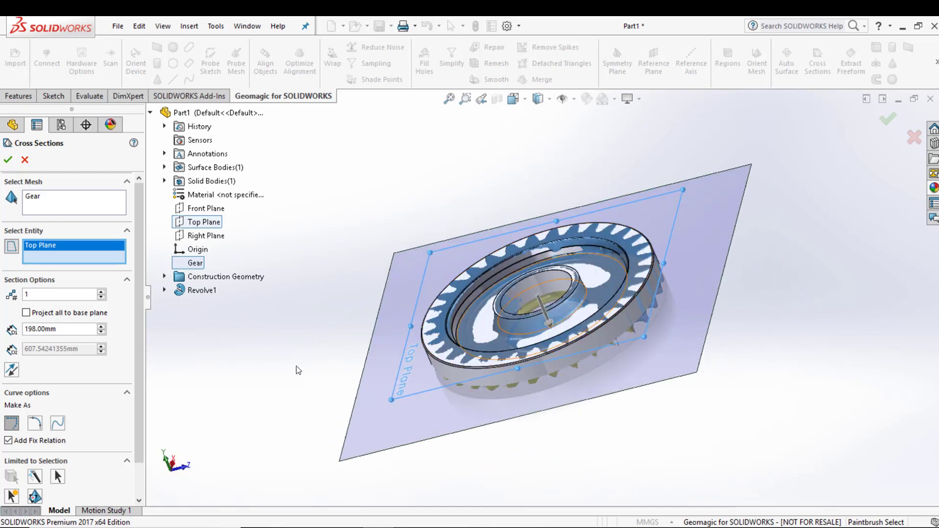
pyautogui.click(9, 160)
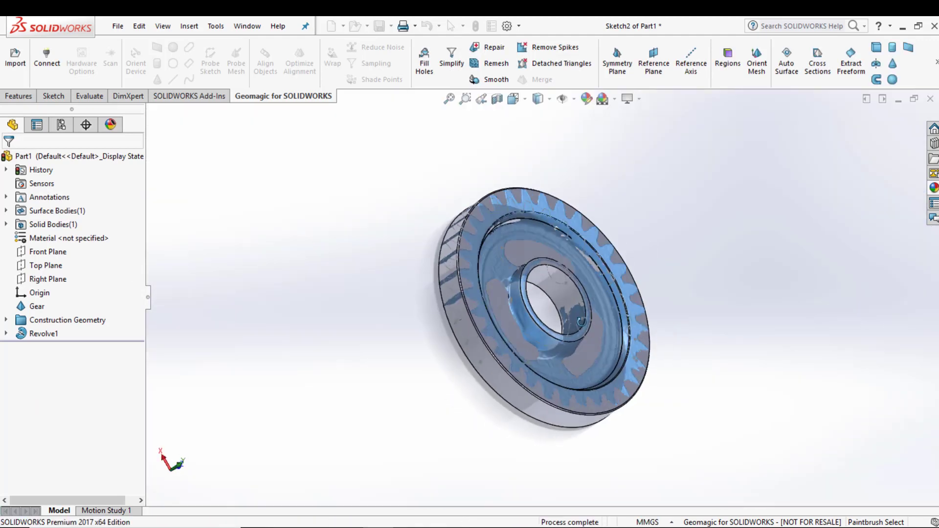
# - Hide the Gear mesh and the Revolve1 body so that only the cross-section sketch is displayed
pyautogui.rightClick(20, 310)
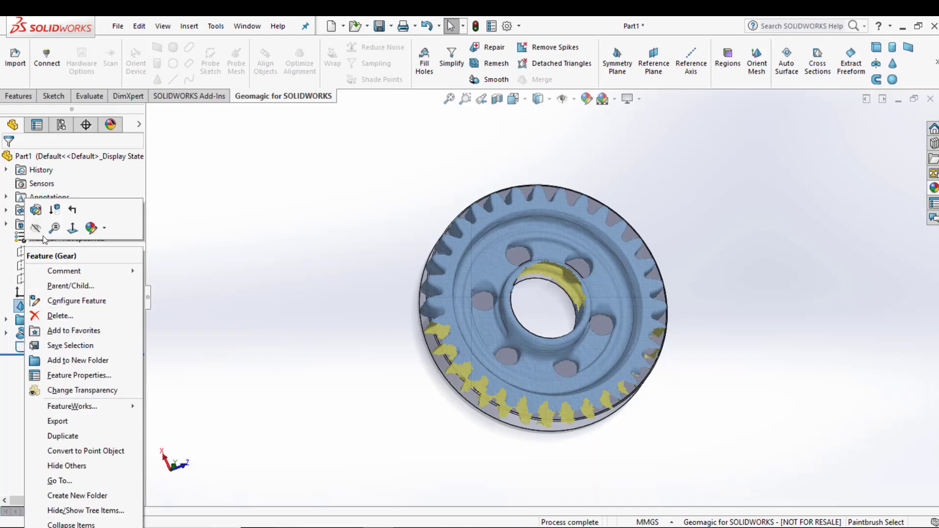
pyautogui.press('Escape')
pyautogui.rightClick(22, 333)
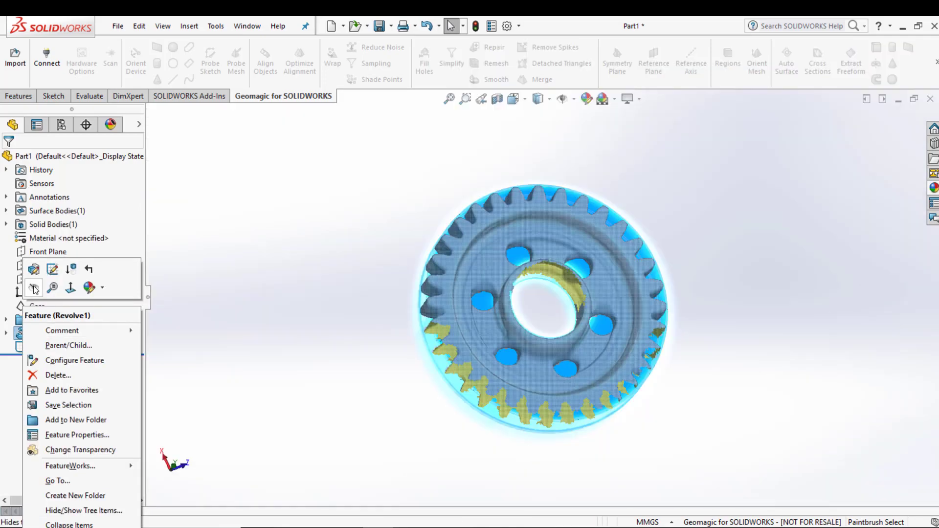
pyautogui.click(33, 289)
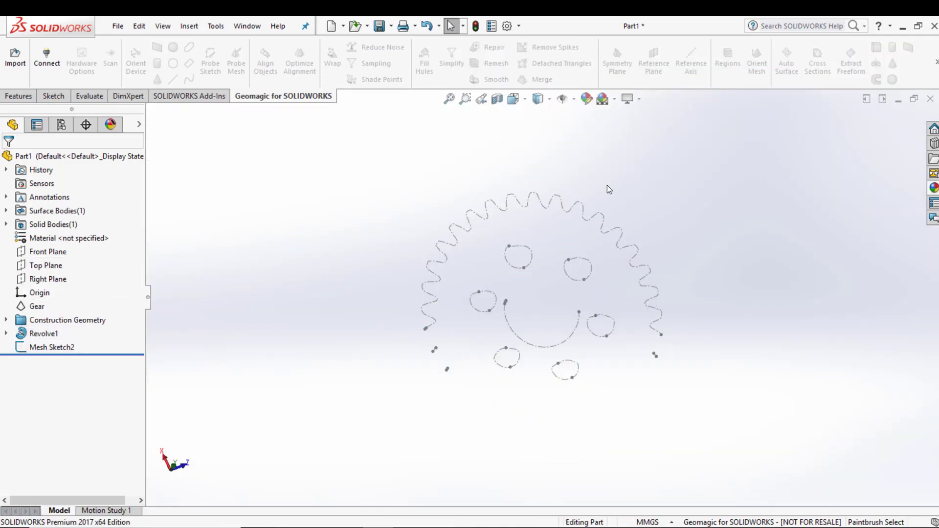
# - View Mesh Sketch2 normal to its plane and examine the extracted tooth outline up close
pyautogui.rightClick(52, 352)
pyautogui.click(109, 282)
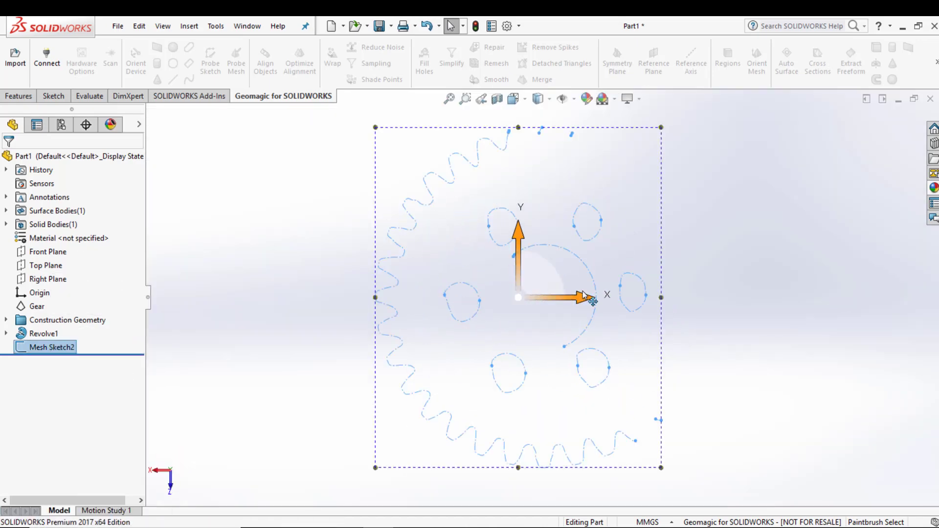
pyautogui.scroll(1, 635, 313)
pyautogui.scroll(-1, 637, 313)
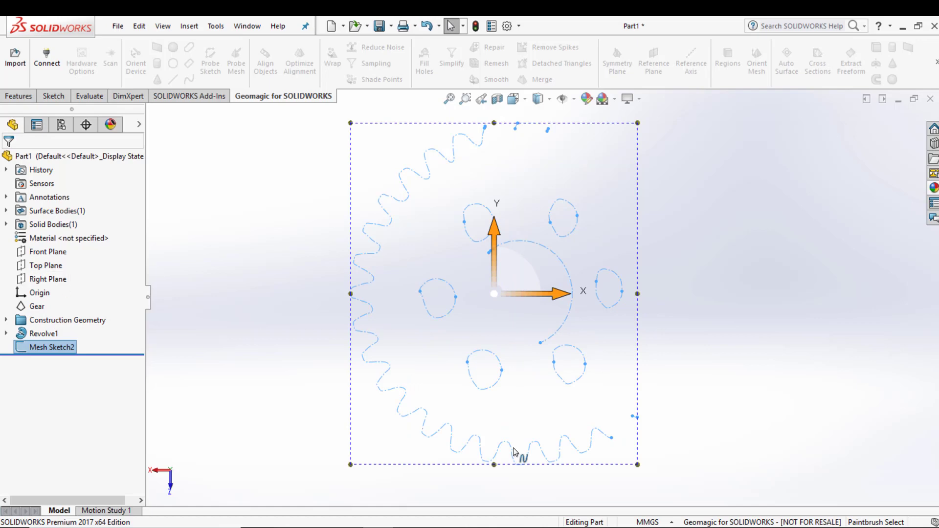
pyautogui.scroll(-8, 535, 466)
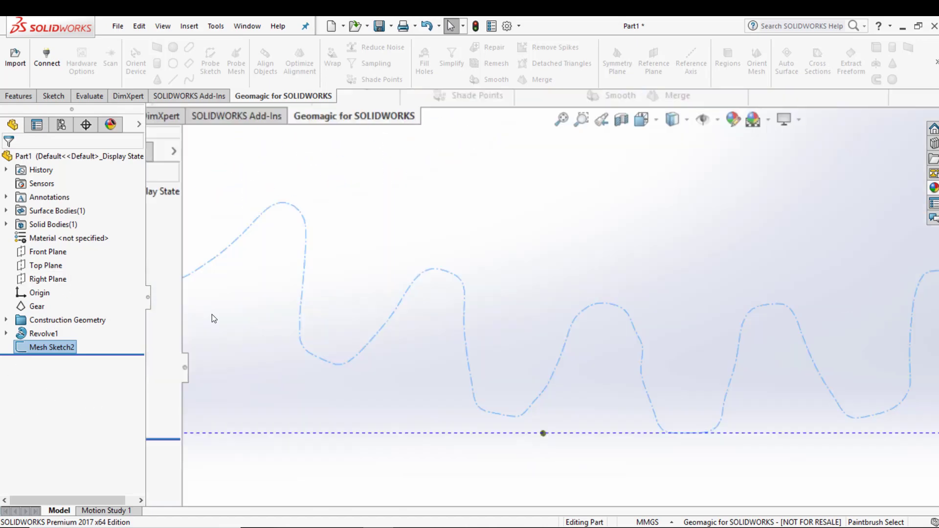
pyautogui.click(384, 434)
pyautogui.scroll(1, 511, 396)
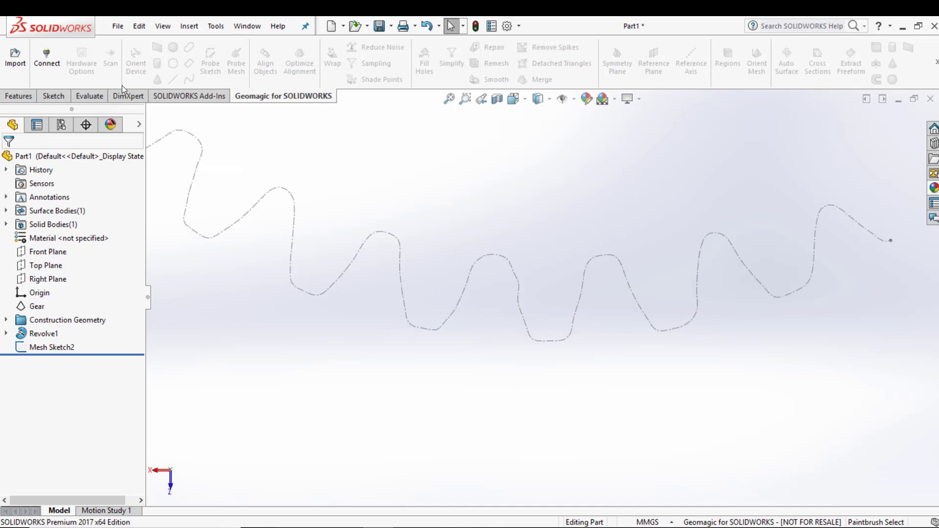
pyautogui.click(18, 96)
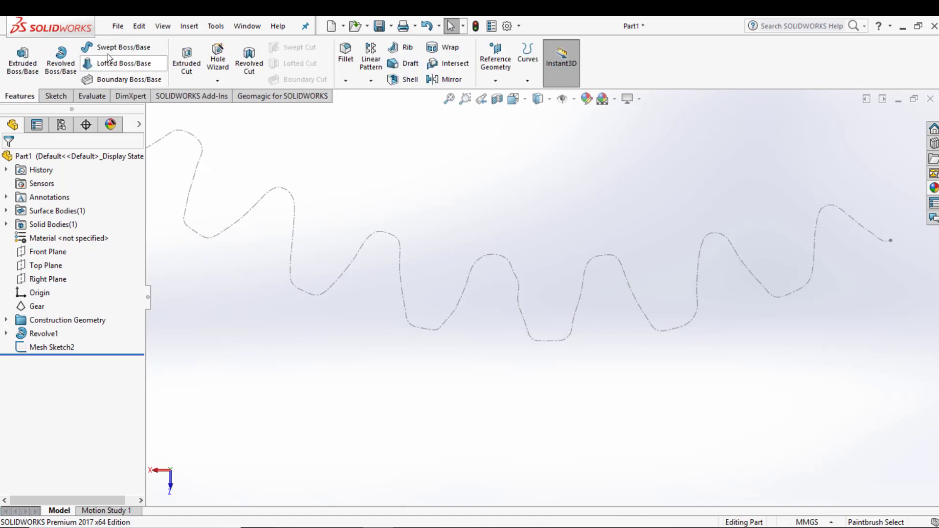
pyautogui.click(55, 96)
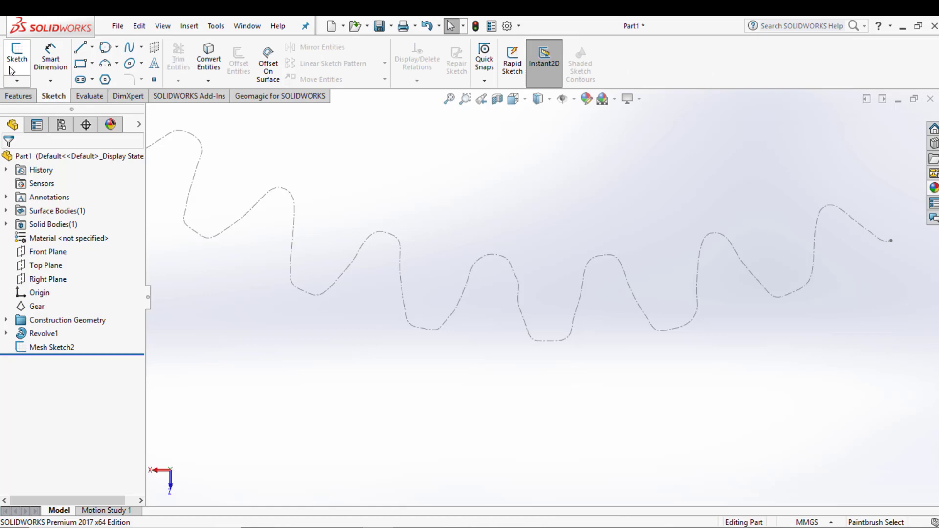
pyautogui.click(18, 53)
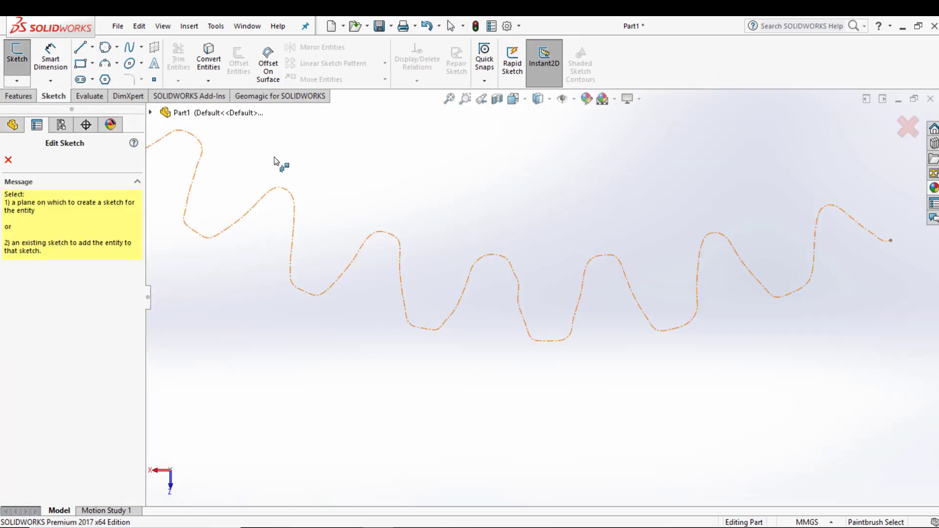
pyautogui.scroll(4, 208, 186)
pyautogui.scroll(-3, 171, 178)
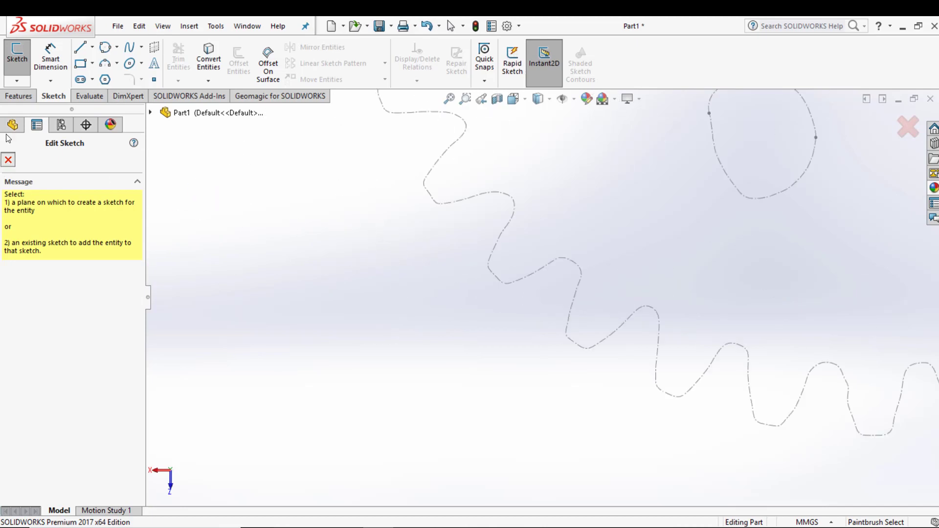
pyautogui.click(8, 160)
# - Open Mesh Sketch2 for editing at the lower teeth of the gear outline
pyautogui.rightClick(31, 348)
pyautogui.click(41, 283)
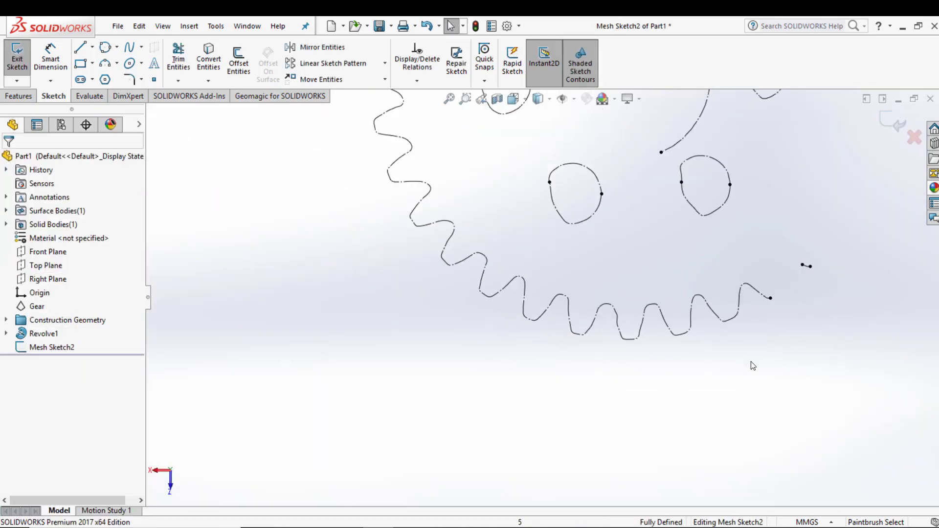
pyautogui.scroll(-2, 520, 320)
pyautogui.scroll(-2, 629, 328)
pyautogui.scroll(-2, 594, 327)
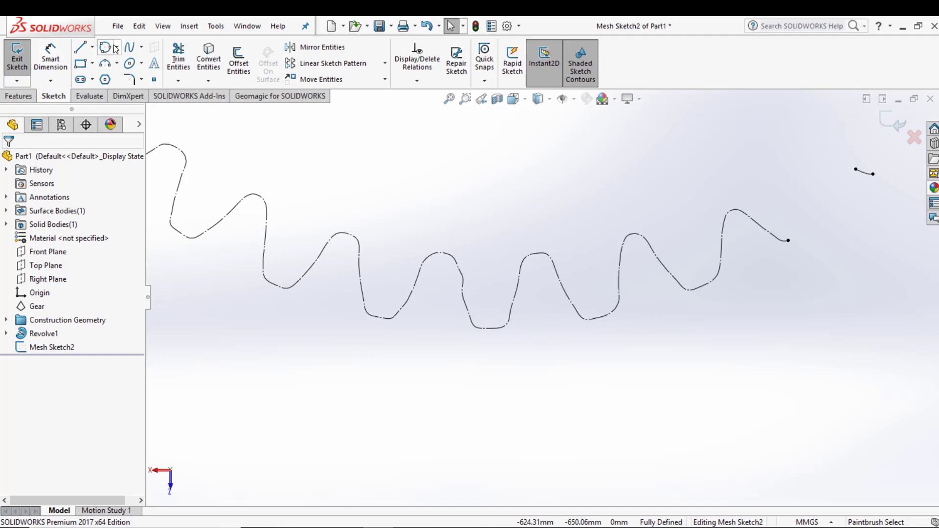
pyautogui.scroll(4, 459, 315)
pyautogui.scroll(-6, 455, 318)
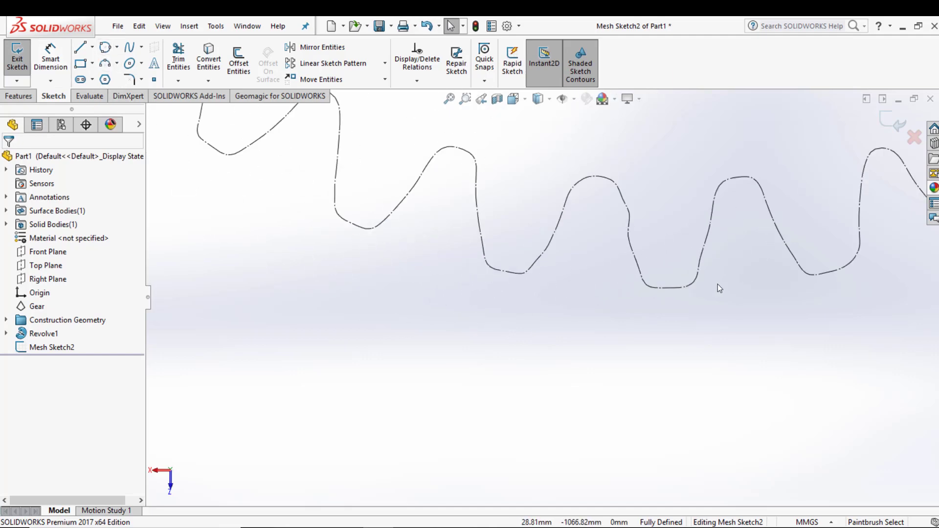
pyautogui.scroll(4, 718, 283)
pyautogui.scroll(-4, 753, 267)
pyautogui.scroll(-2, 754, 270)
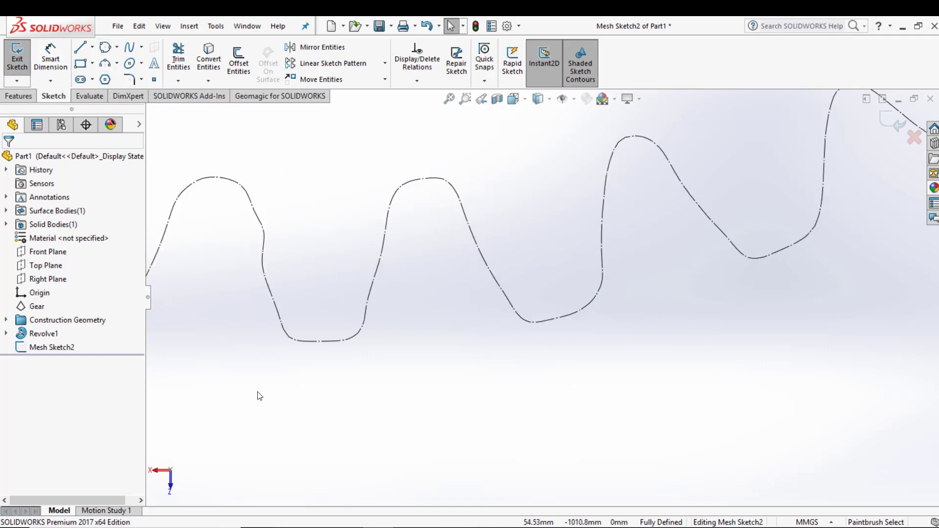
# - Sketch a line about 58 mm long along the outer part of one flank of the tooth gap
pyautogui.click(81, 49)
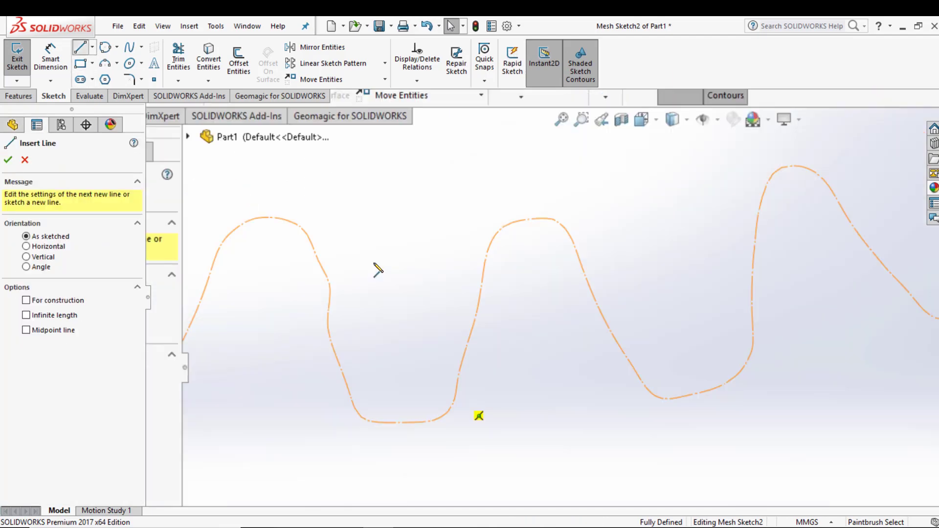
pyautogui.click(456, 395)
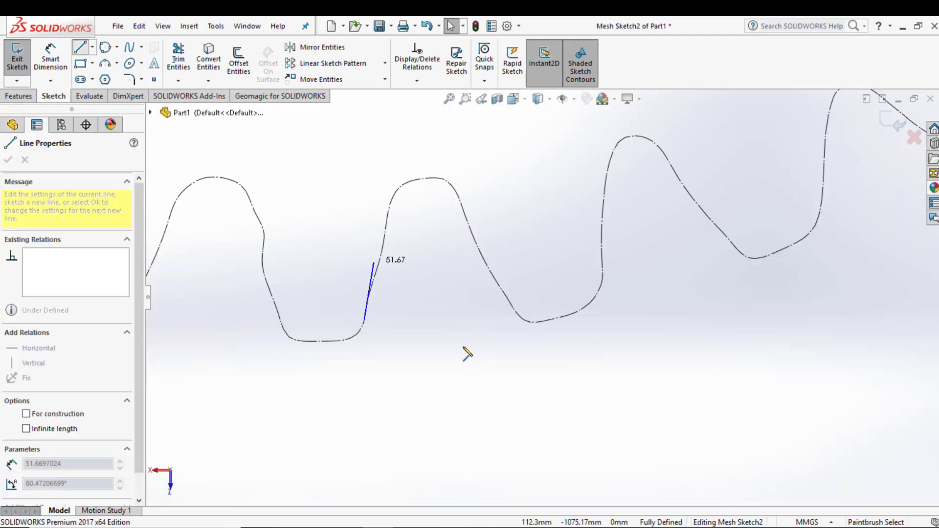
pyautogui.click(380, 257)
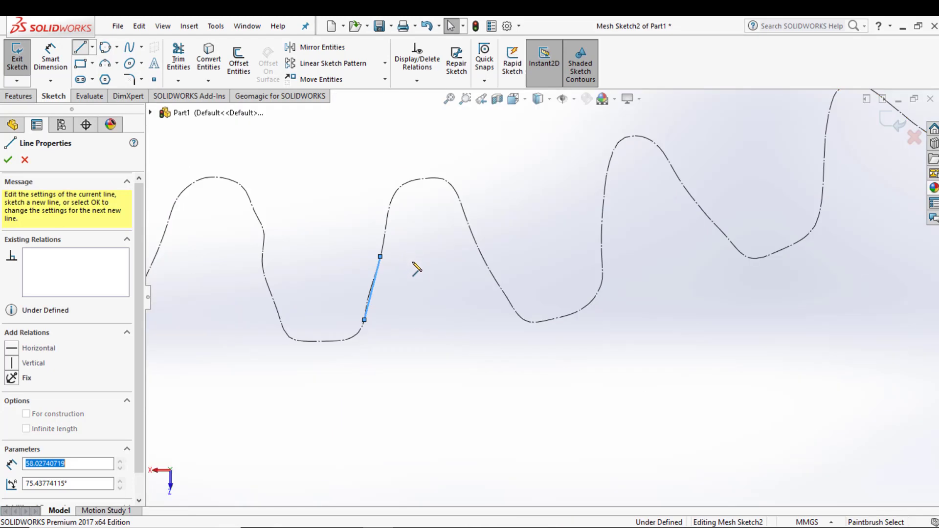
pyautogui.press('Escape')
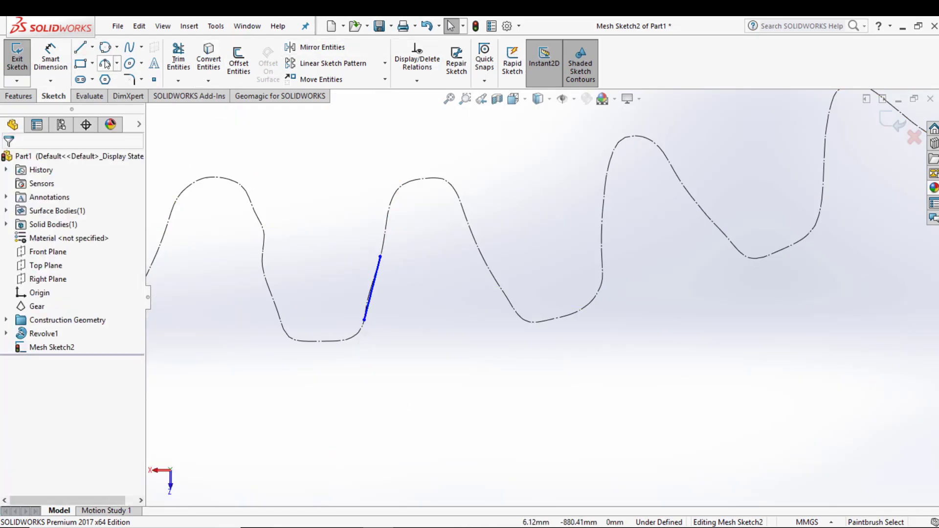
# - Sketch a three-point arc of about 34 mm radius along the rounded root of the same tooth gap
pyautogui.click(106, 47)
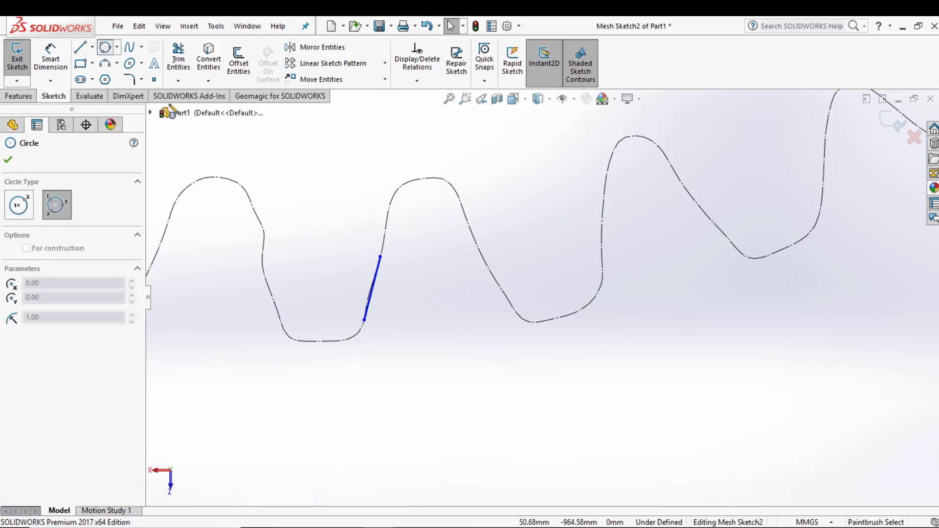
pyautogui.click(105, 63)
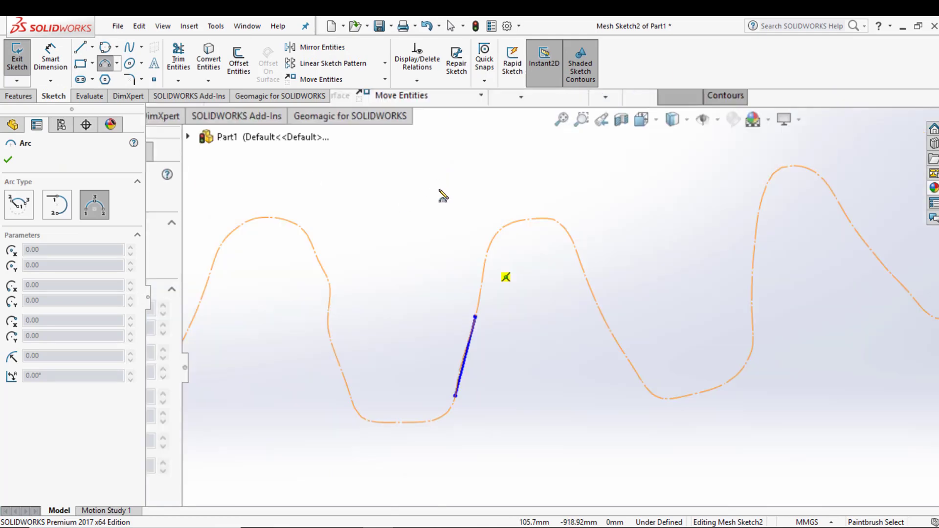
pyautogui.click(389, 211)
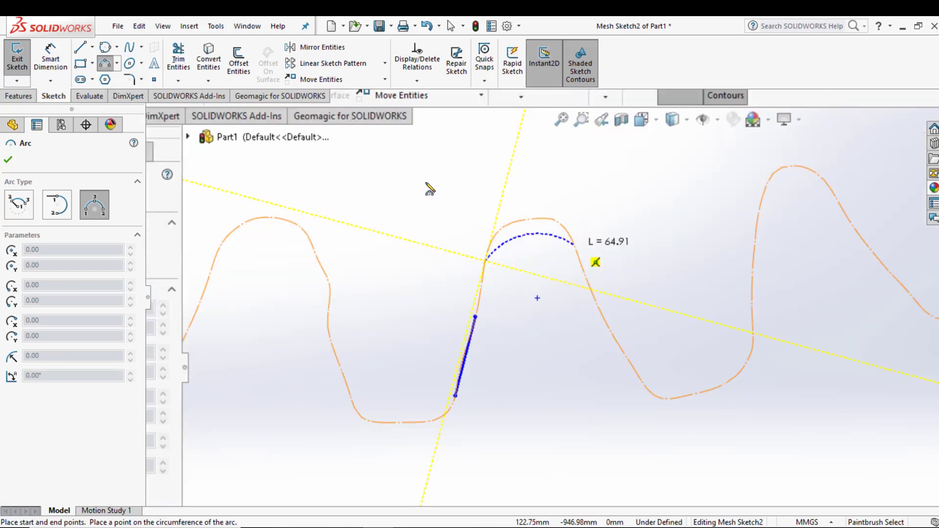
pyautogui.click(460, 199)
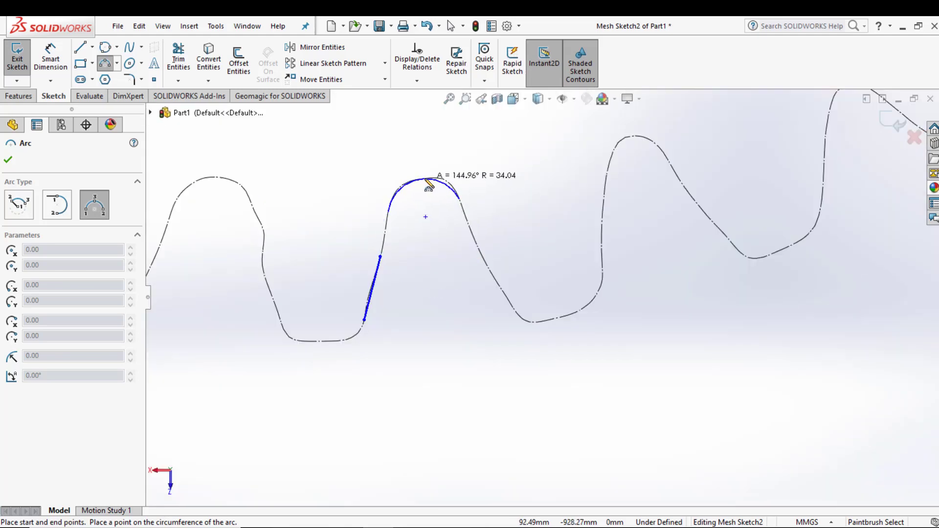
pyautogui.click(344, 153)
pyautogui.press('Escape')
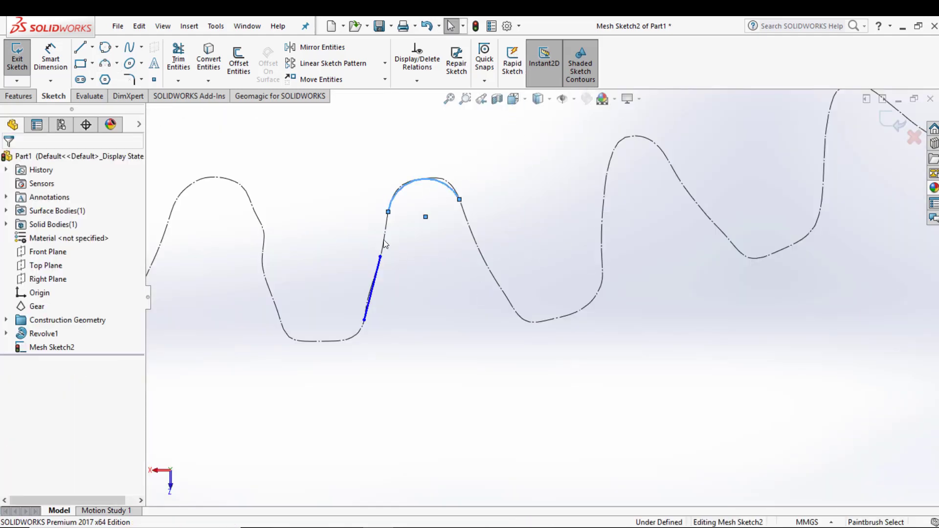
# - Connect the flank line's inner end to the near end of the root arc with a line about 40 mm long
pyautogui.click(80, 47)
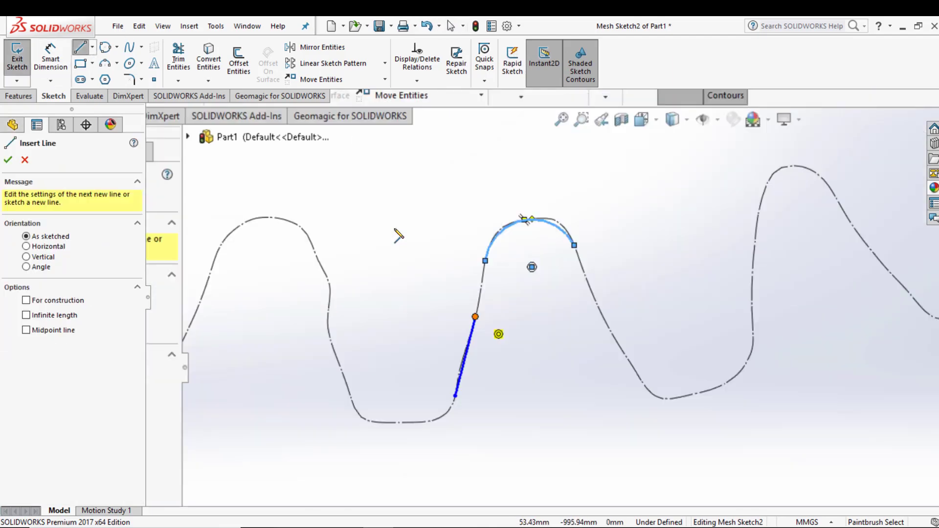
pyautogui.click(381, 256)
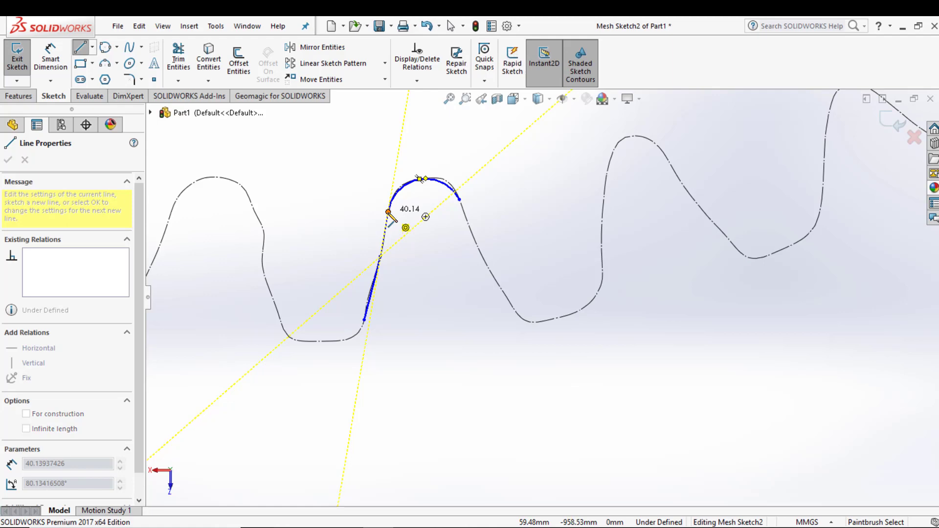
pyautogui.click(388, 212)
pyautogui.press('Escape')
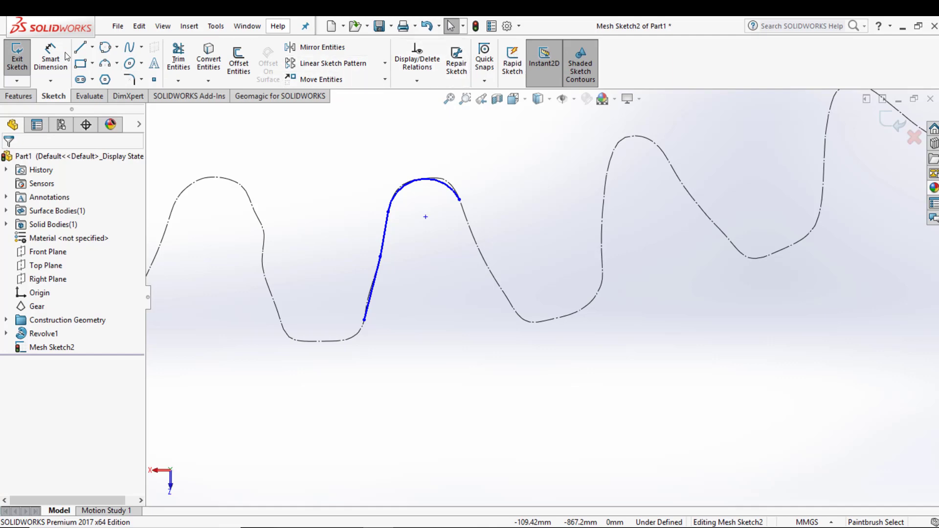
# - Sketch a centerline about 134 mm long from the middle of the root arc outward through the tooth gap
pyautogui.click(93, 48)
pyautogui.click(109, 78)
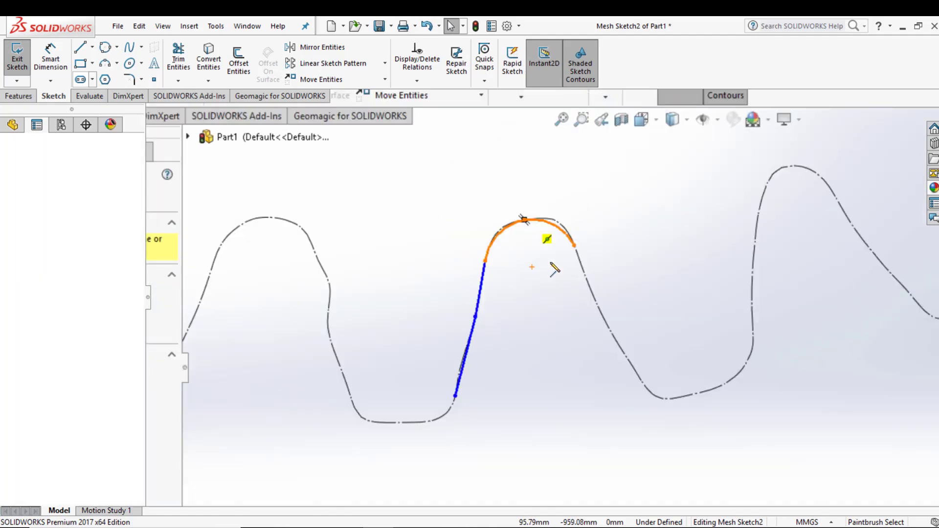
pyautogui.click(418, 179)
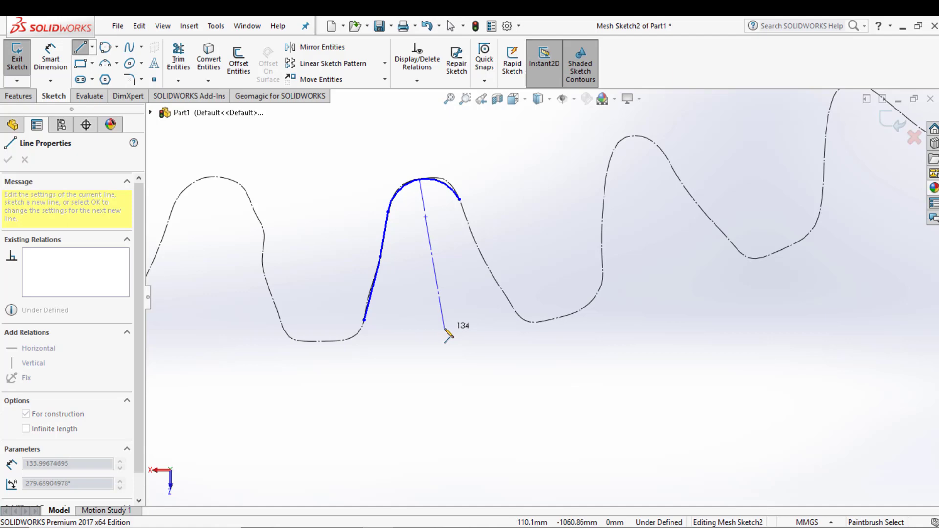
pyautogui.click(444, 328)
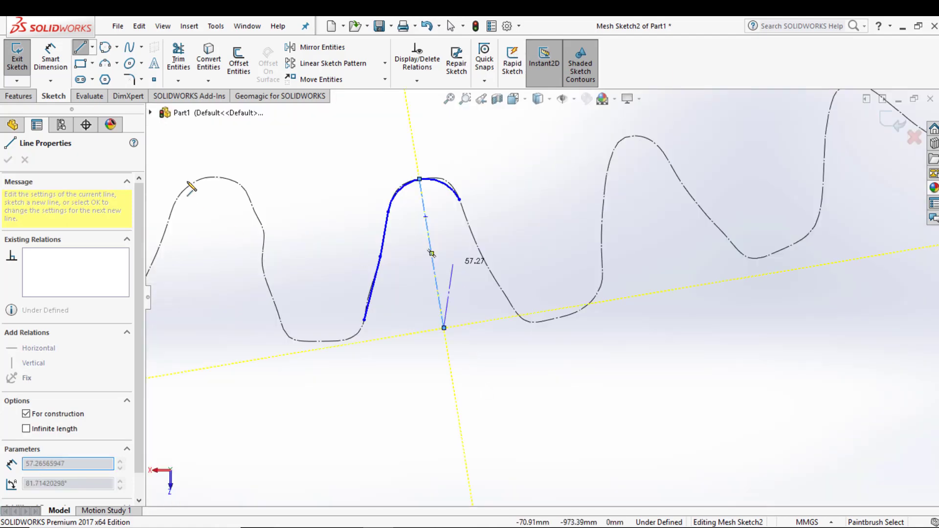
pyautogui.press('Escape')
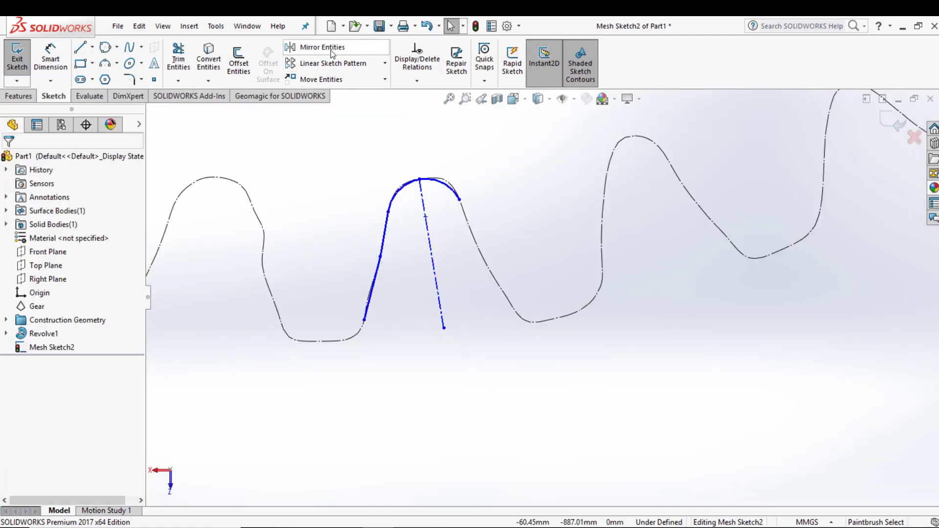
# - Mirror the two flank lines about the centerline to form the opposite flank, keeping the originals
pyautogui.click(322, 47)
pyautogui.click(385, 233)
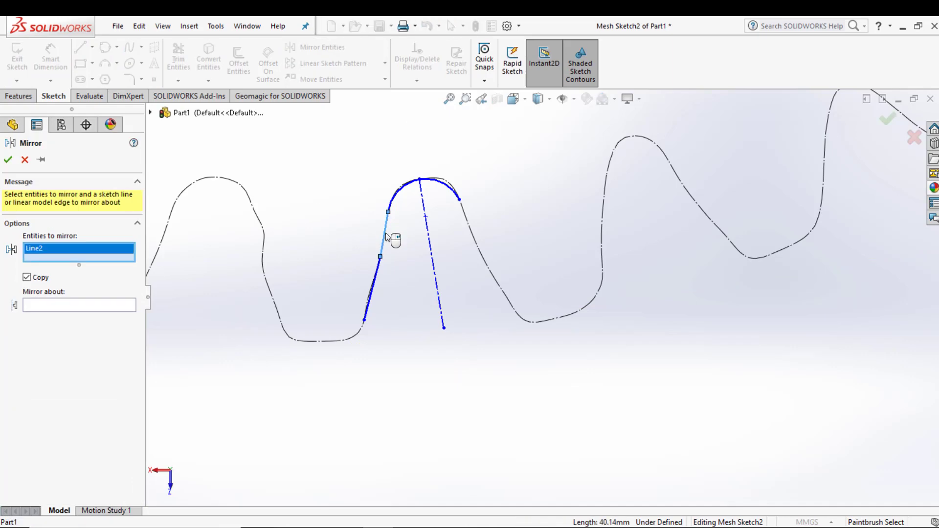
pyautogui.click(375, 288)
pyautogui.click(66, 315)
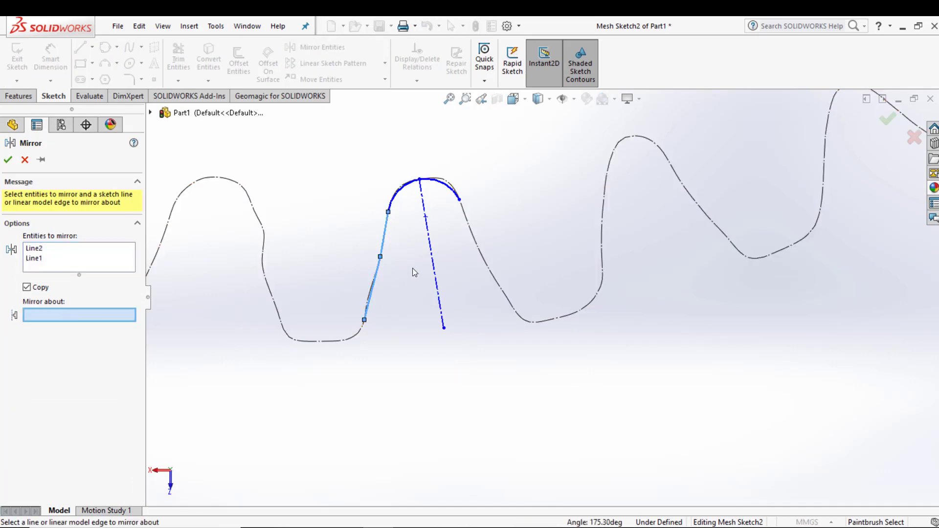
pyautogui.click(434, 266)
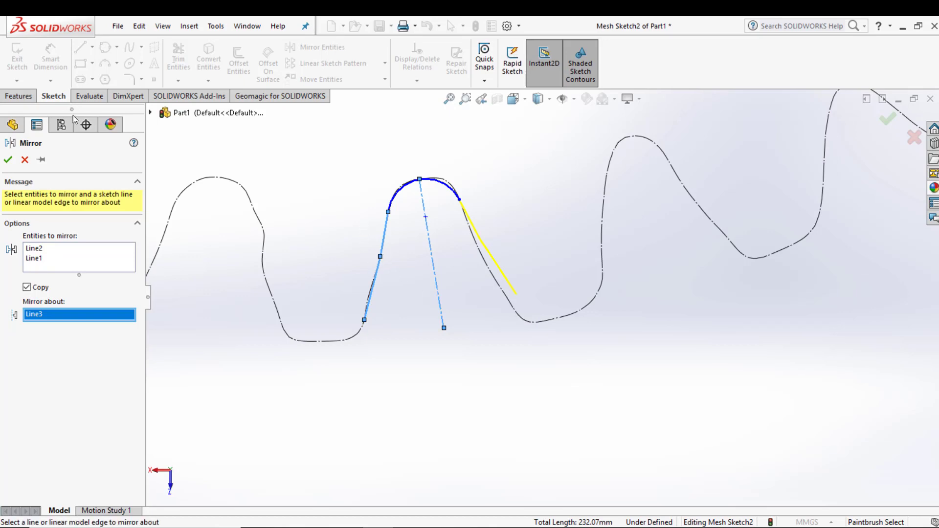
pyautogui.click(8, 160)
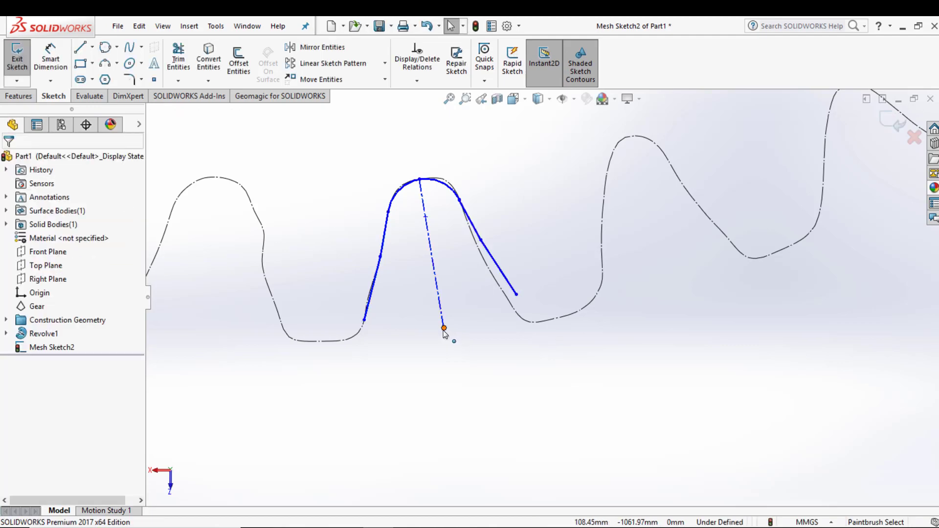
# - Adjust the outer endpoint of the centerline so the mirrored flank lines follow the scanned tooth outline
pyautogui.click(444, 328)
pyautogui.moveTo(444, 328)
pyautogui.mouseDown()
pyautogui.moveTo(433, 336)
pyautogui.moveTo(441, 339)
pyautogui.mouseUp()
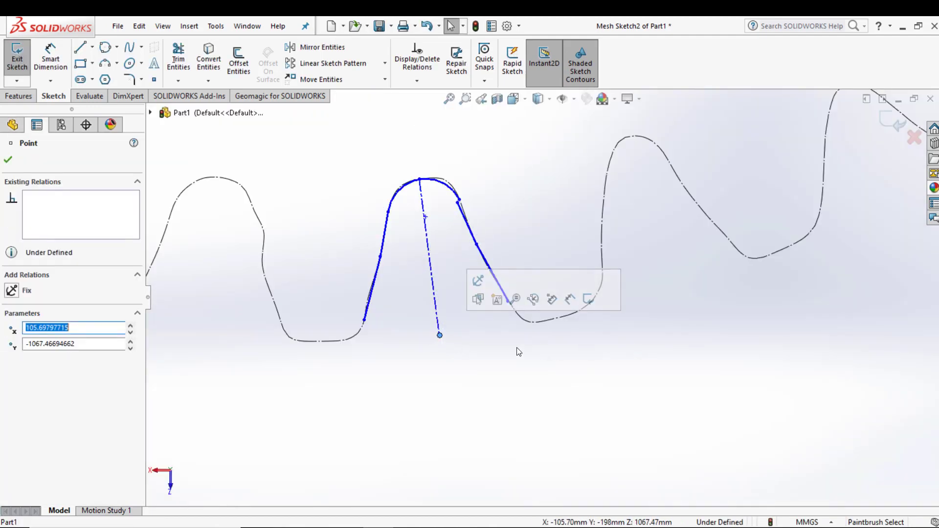
pyautogui.click(404, 169)
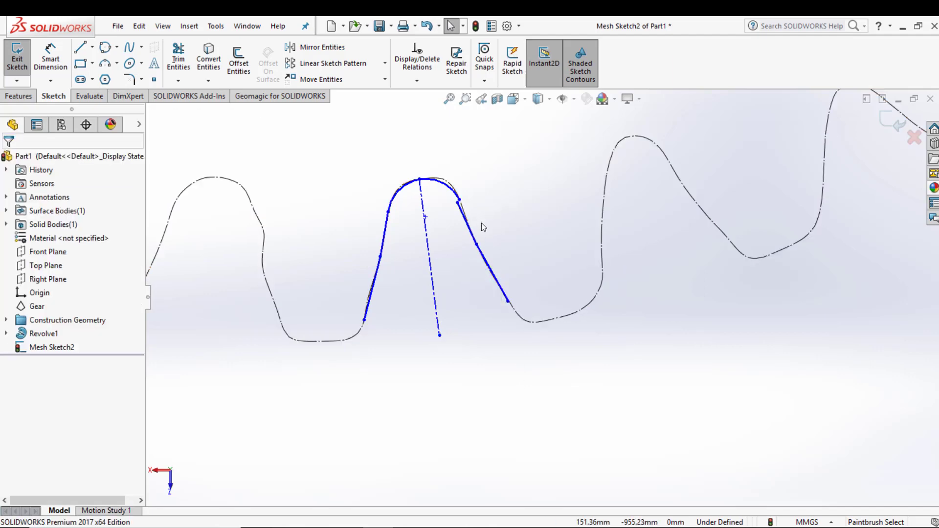
# - Delete the centerline and join the mirrored flank's inner end to the free end of the root arc
pyautogui.scroll(-4, 524, 260)
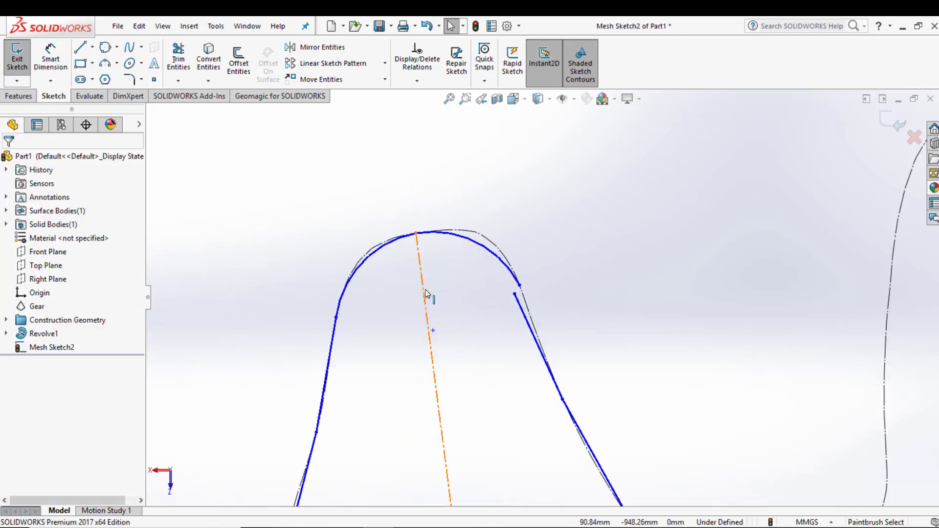
pyautogui.rightClick(425, 290)
pyautogui.click(450, 463)
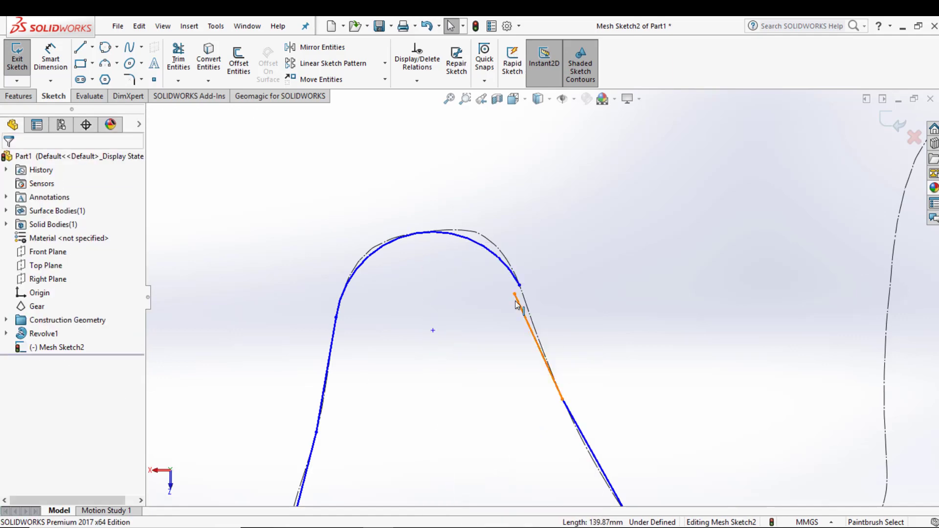
pyautogui.moveTo(516, 296)
pyautogui.mouseDown()
pyautogui.moveTo(542, 308)
pyautogui.moveTo(521, 290)
pyautogui.mouseUp()
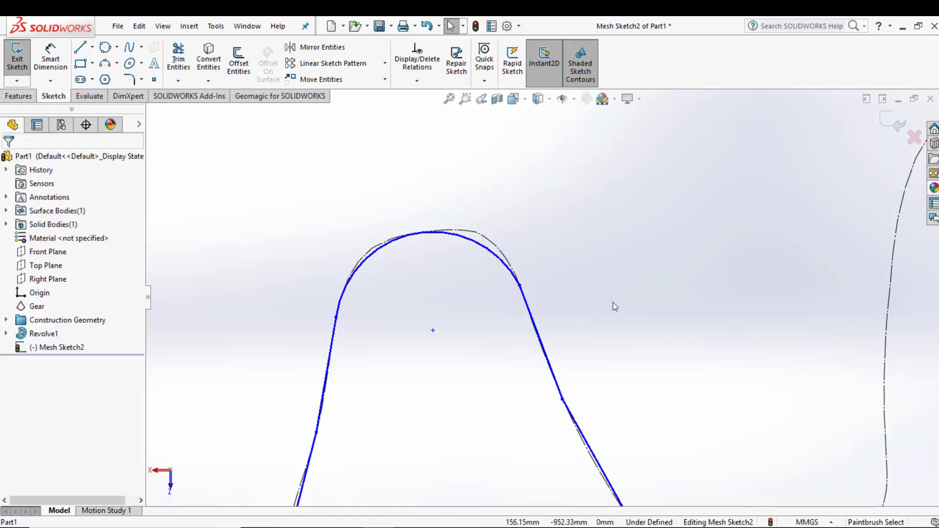
# - Sketch a slanted line across the open end of the tooth gap, just outside the tooth tips
pyautogui.scroll(8, 616, 303)
pyautogui.scroll(-5, 568, 376)
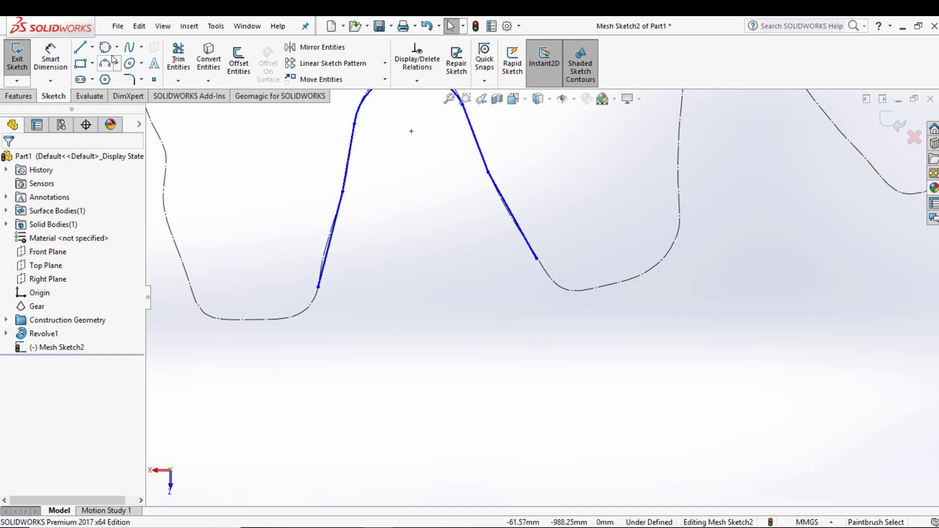
pyautogui.press('l')
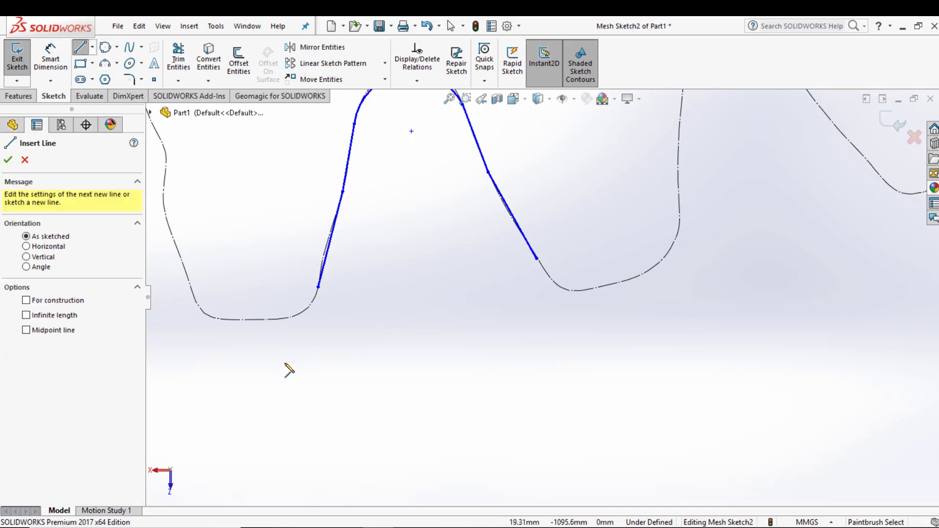
pyautogui.moveTo(276, 367)
pyautogui.mouseDown()
pyautogui.moveTo(497, 379)
pyautogui.moveTo(604, 332)
pyautogui.mouseUp()
pyautogui.press('Escape')
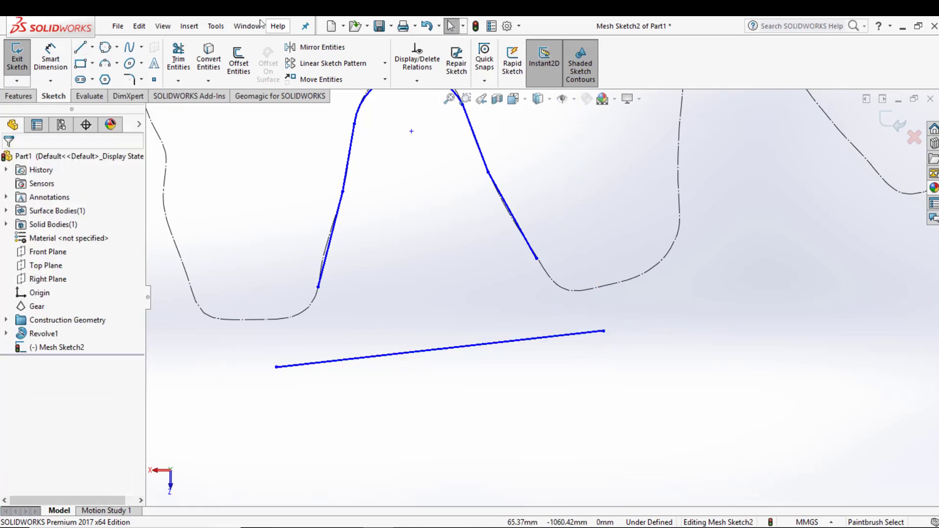
# - Corner-trim both outer flank lines to the line outside the tooth tips so the tooth gap profile is closed
pyautogui.click(178, 60)
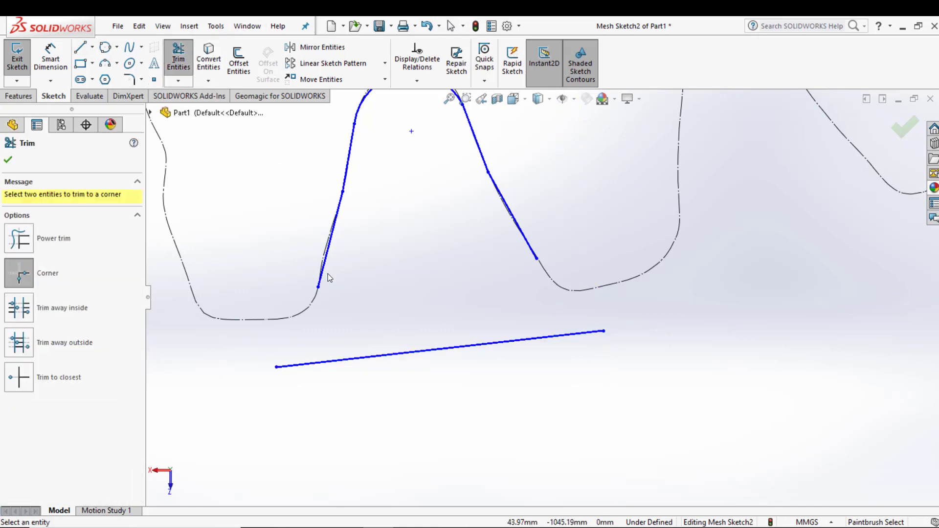
pyautogui.click(376, 359)
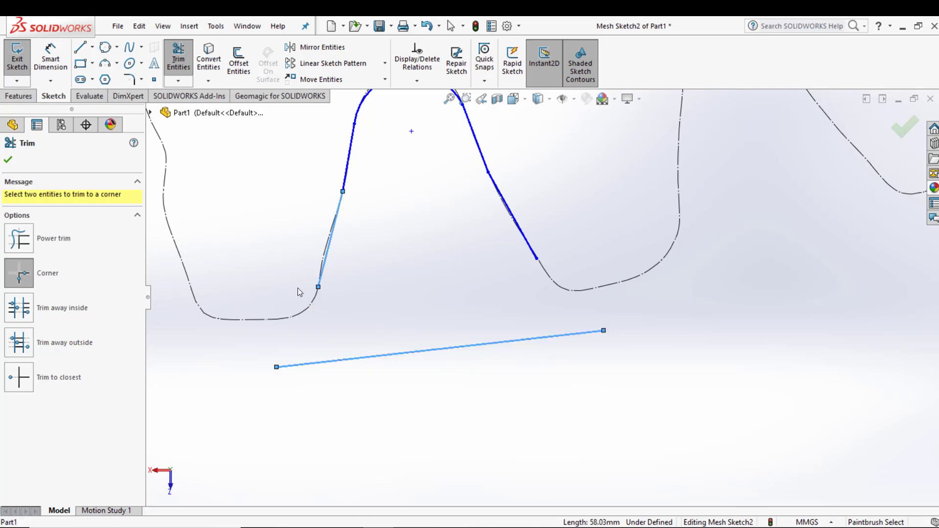
pyautogui.click(542, 333)
pyautogui.scroll(6, 504, 350)
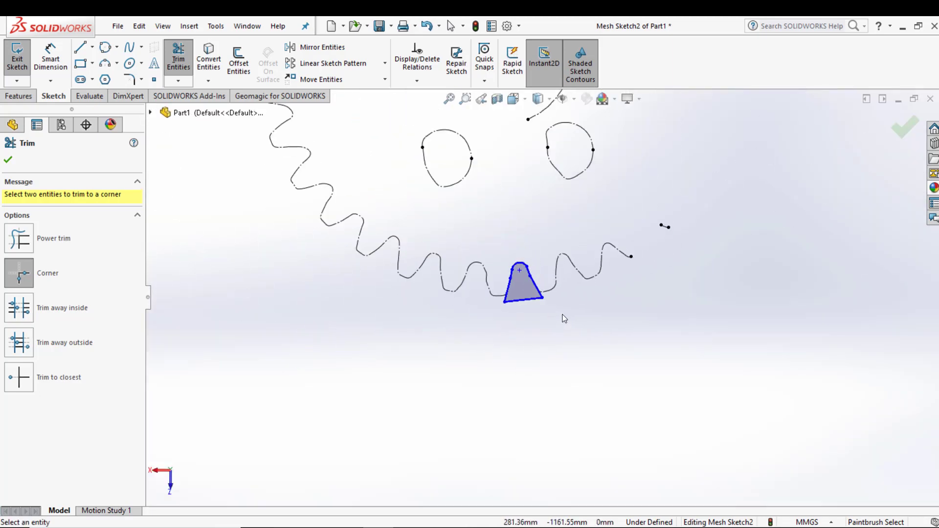
pyautogui.scroll(6, 528, 299)
pyautogui.scroll(-3, 569, 252)
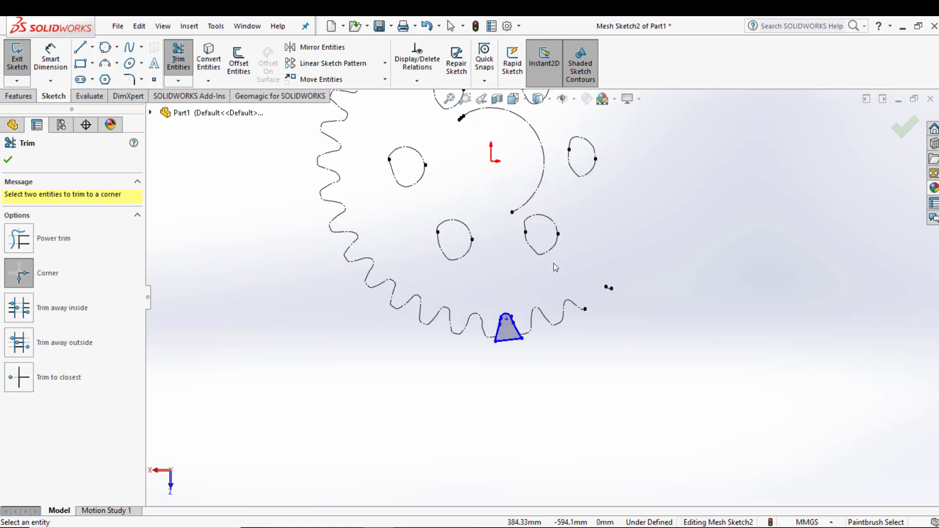
pyautogui.scroll(3, 543, 289)
pyautogui.scroll(-1, 526, 264)
pyautogui.click(8, 159)
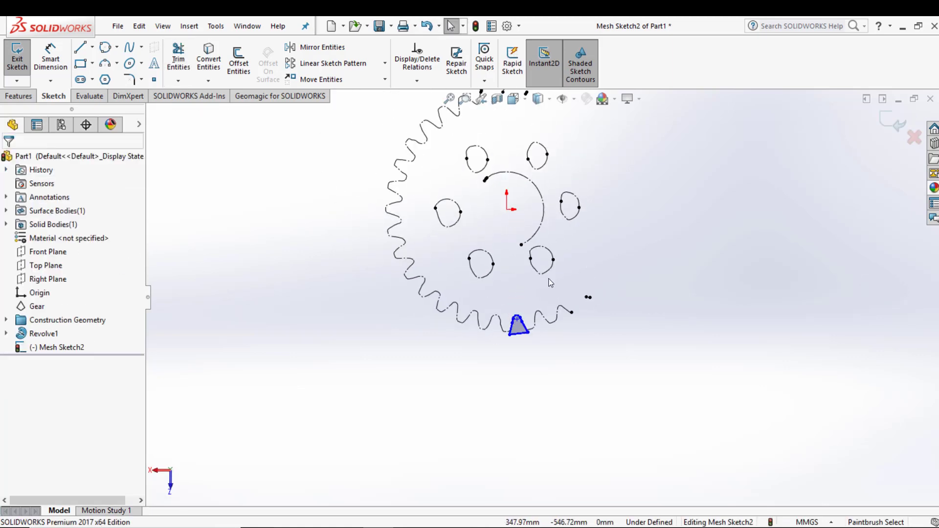
# - Set up a circular sketch pattern of the closed tooth gap profile about the origin, equally spaced over 360 degrees
pyautogui.scroll(2, 544, 301)
pyautogui.scroll(-3, 542, 357)
pyautogui.scroll(-2, 509, 271)
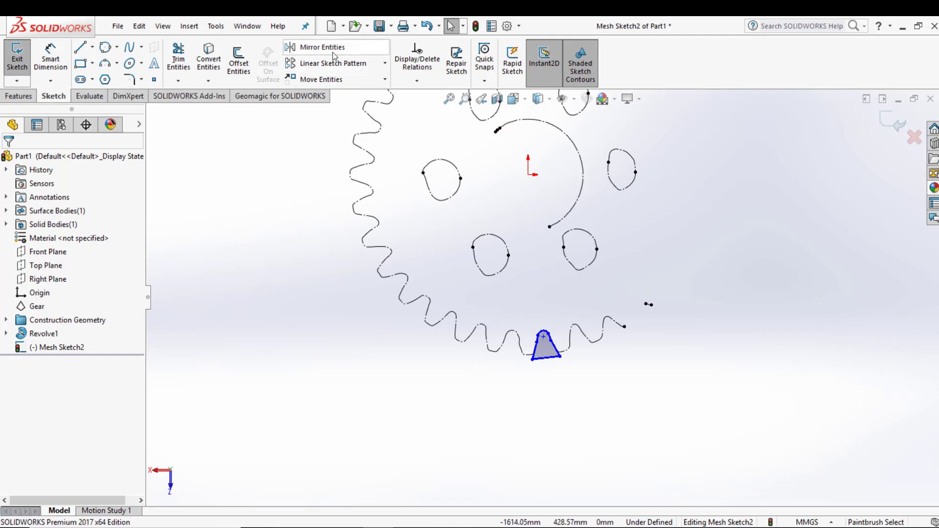
pyautogui.click(386, 63)
pyautogui.click(337, 93)
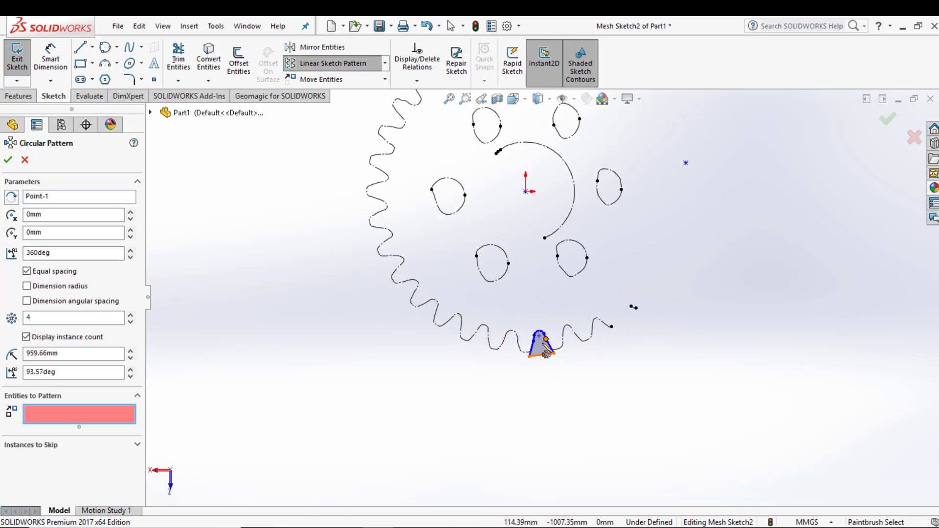
pyautogui.scroll(2, 554, 379)
pyautogui.scroll(3, 539, 286)
pyautogui.scroll(-3, 616, 200)
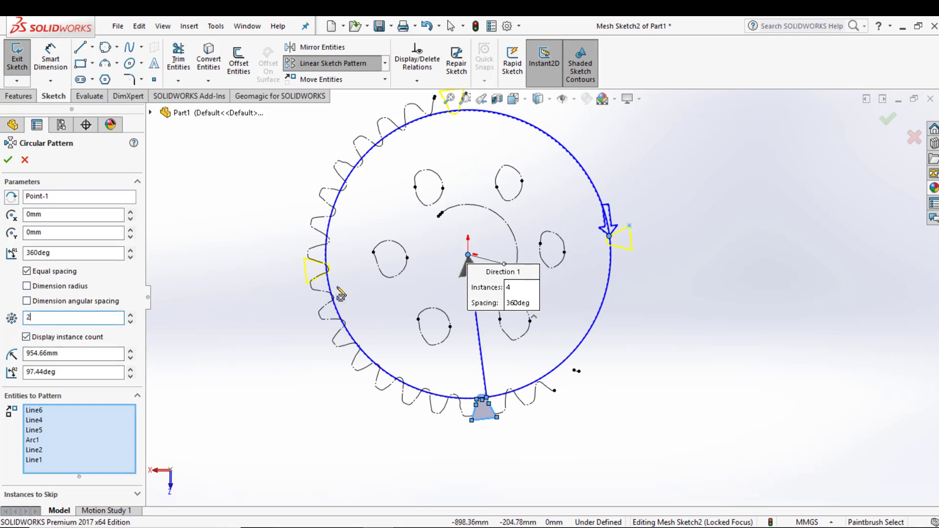
# - Set the circular pattern to 32 instances and create it
pyautogui.write('7')
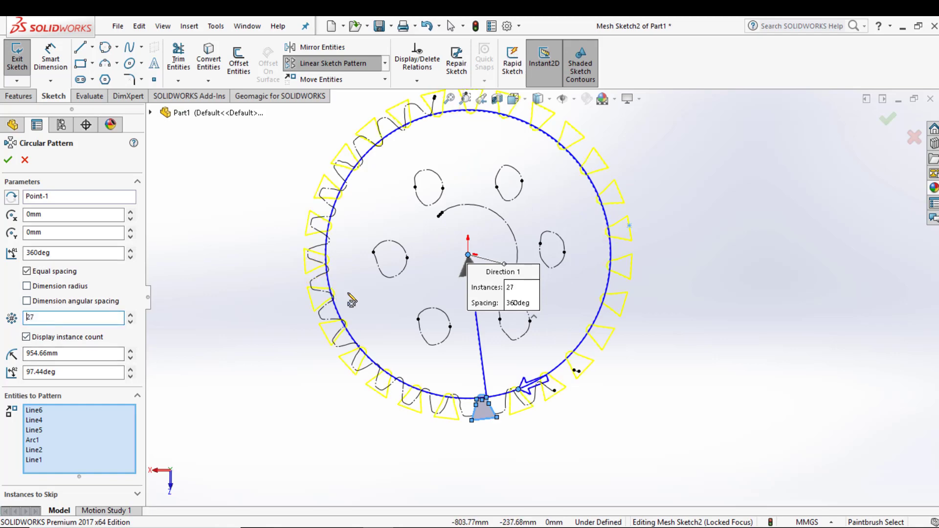
pyautogui.click(131, 315)
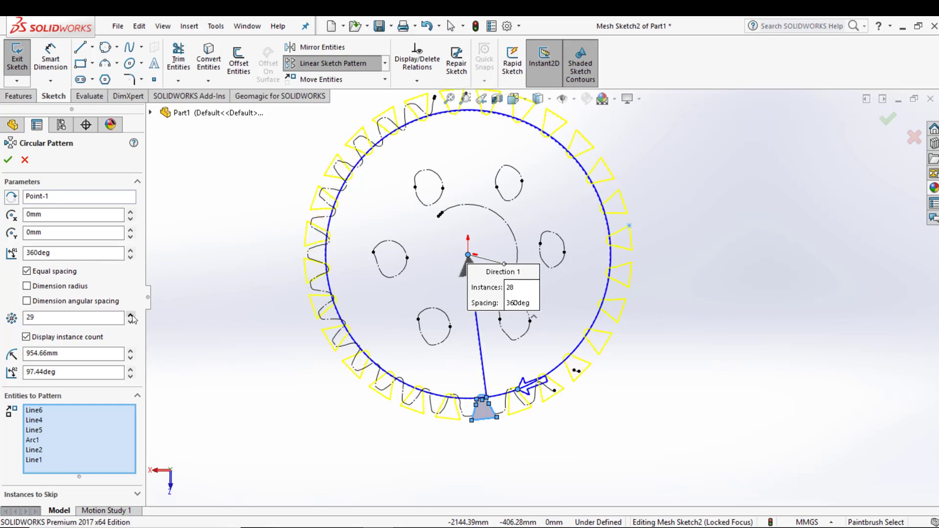
pyautogui.click(132, 315)
pyautogui.click(131, 315)
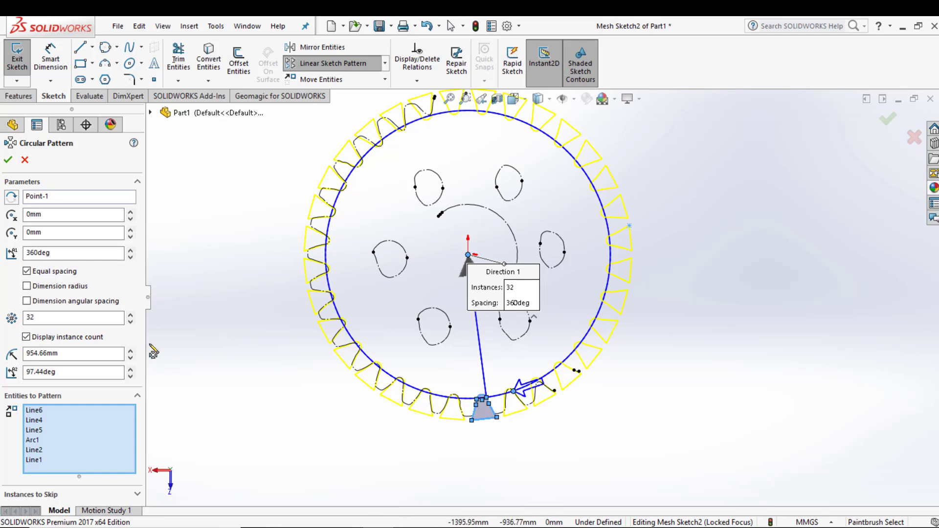
pyautogui.click(8, 159)
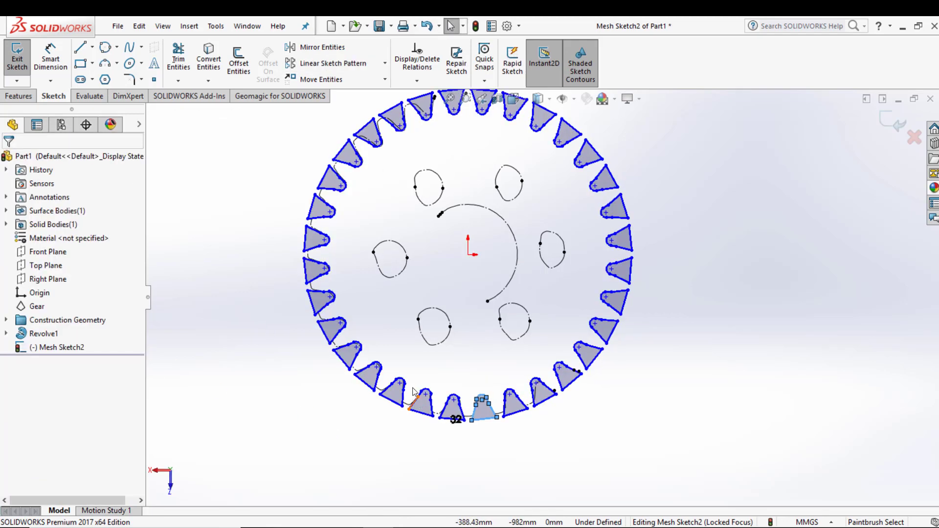
pyautogui.click(357, 416)
# - Show the scanned Gear mesh and the Revolve1 blank together with the patterned sketch
pyautogui.scroll(2, 574, 369)
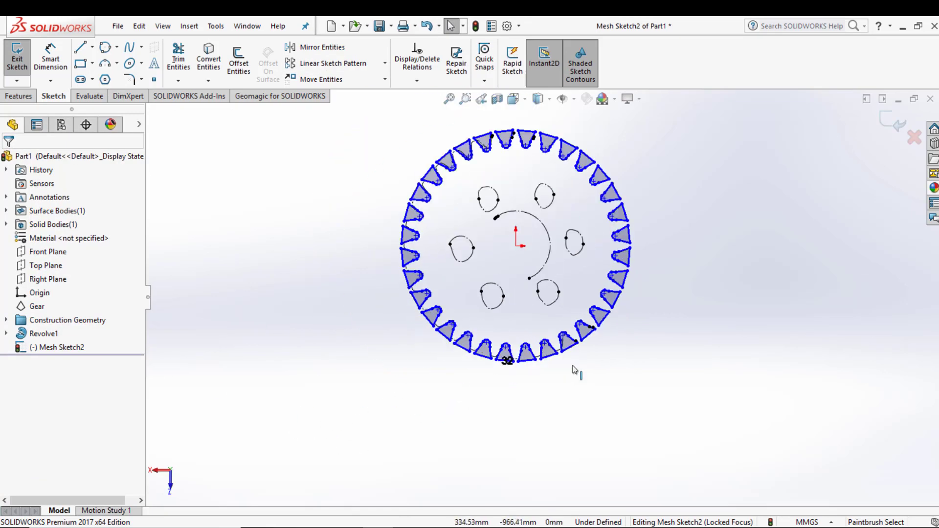
pyautogui.moveTo(575, 369); pyautogui.dragTo(563, 230, button='middle')
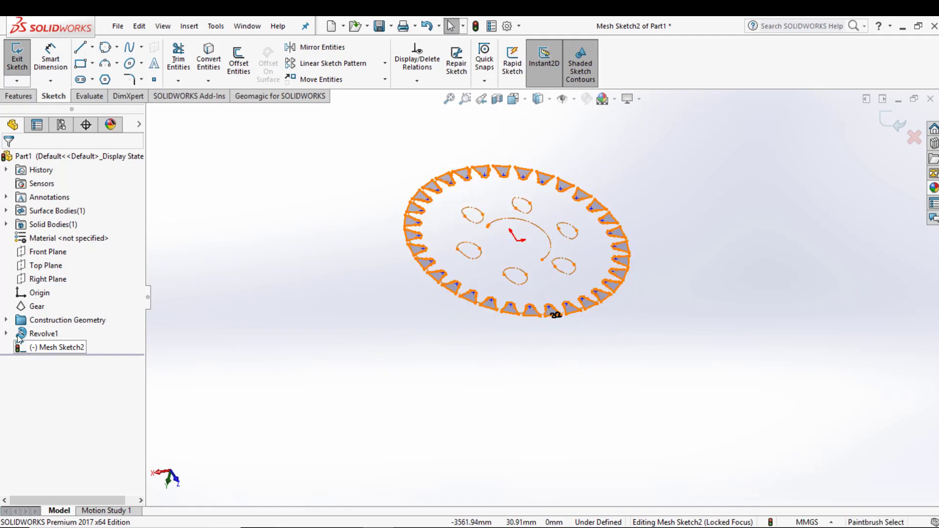
pyautogui.rightClick(24, 306)
pyautogui.click(37, 257)
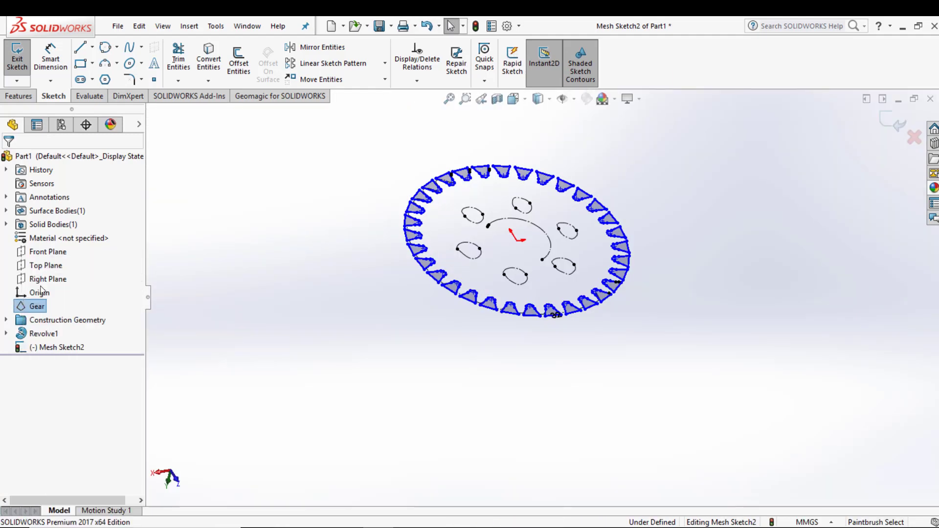
pyautogui.rightClick(21, 332)
pyautogui.click(33, 313)
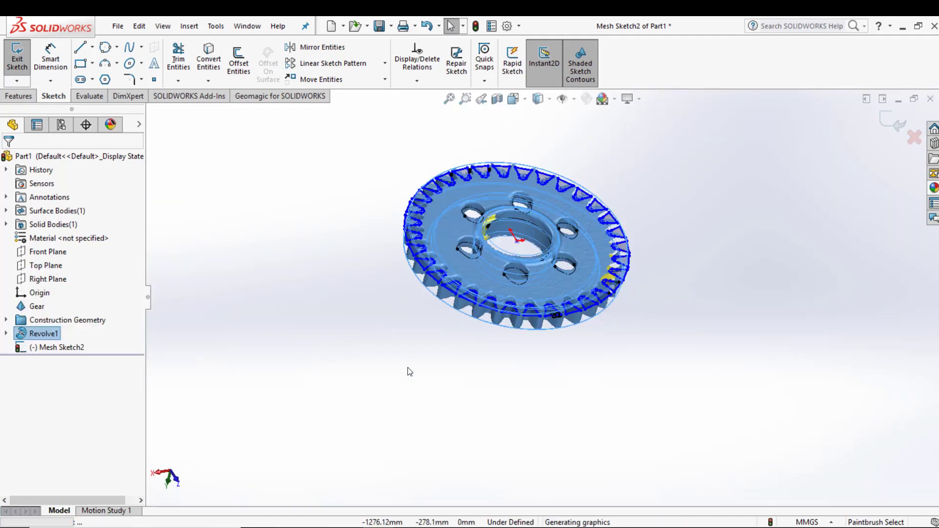
# - Finish editing Mesh Sketch2 and leave the sketch
pyautogui.click(59, 348)
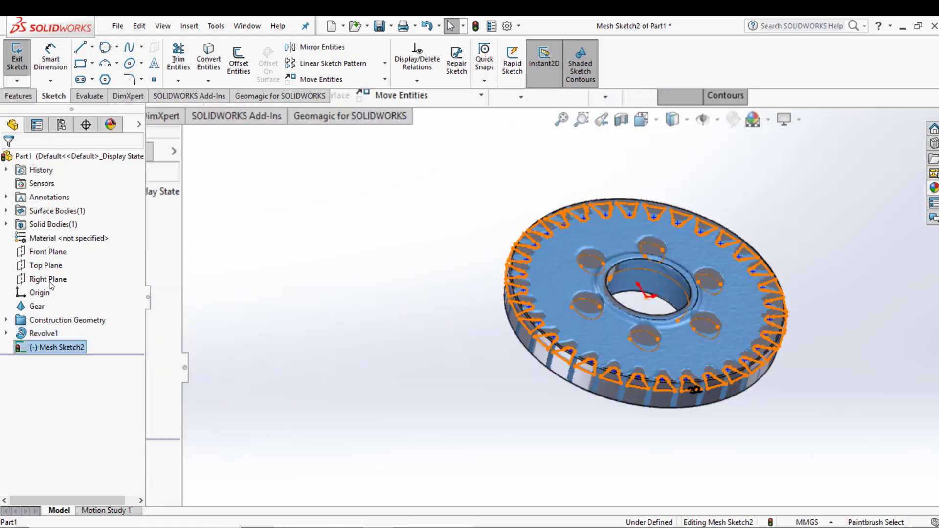
pyautogui.rightClick(312, 301)
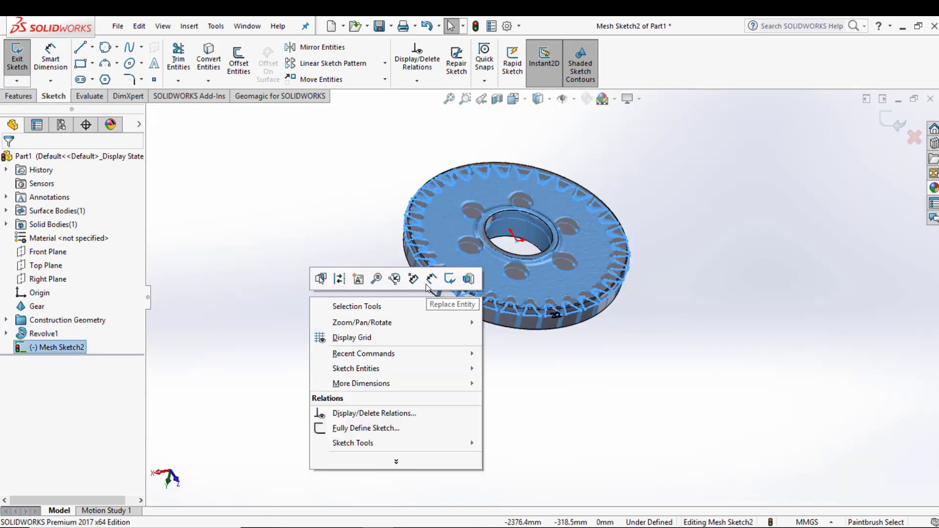
pyautogui.click(470, 277)
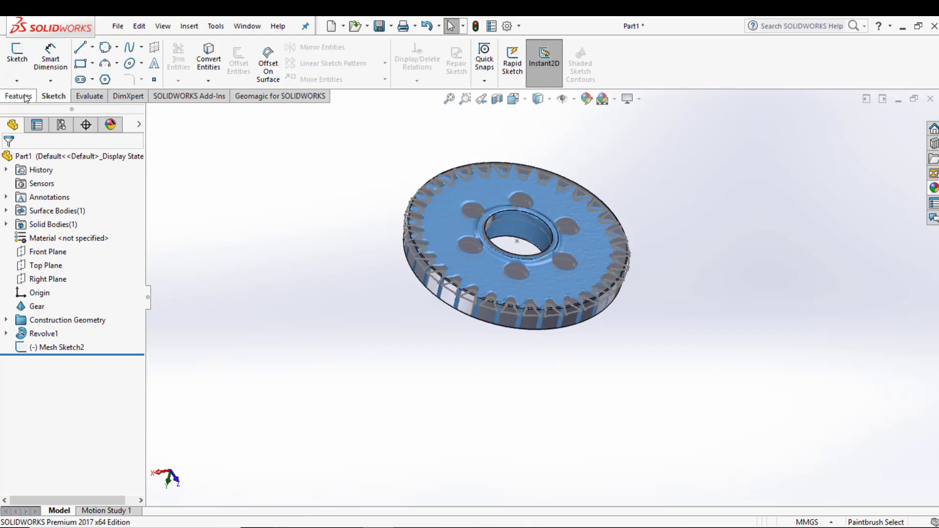
pyautogui.click(187, 62)
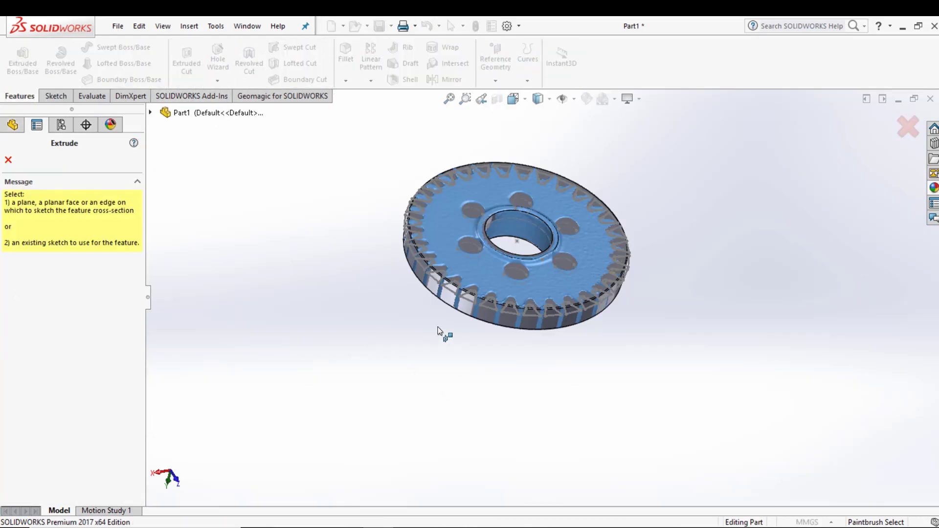
pyautogui.click(360, 238)
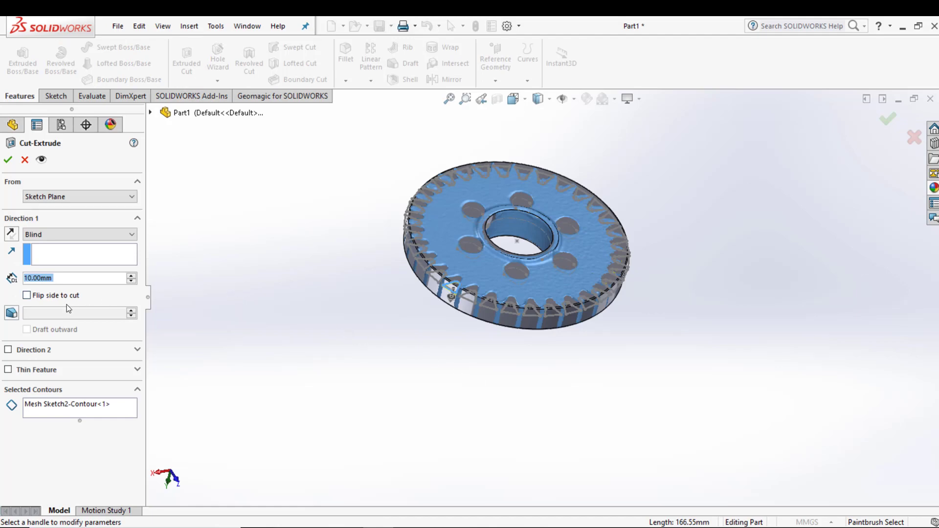
pyautogui.click(23, 160)
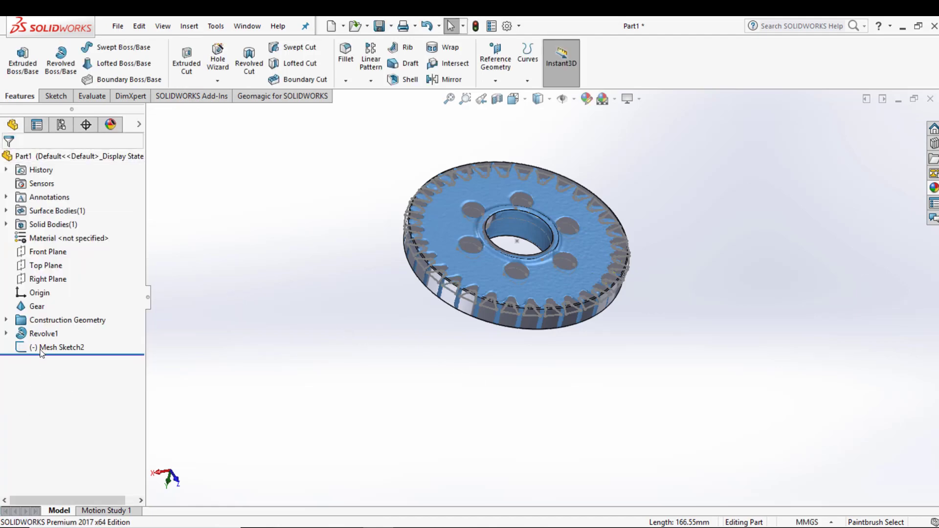
# - Cut-extrude all tooth gaps of Mesh Sketch2 through the blank in both directions, with a blind depth of 310 mm in the first direction
pyautogui.click(54, 347)
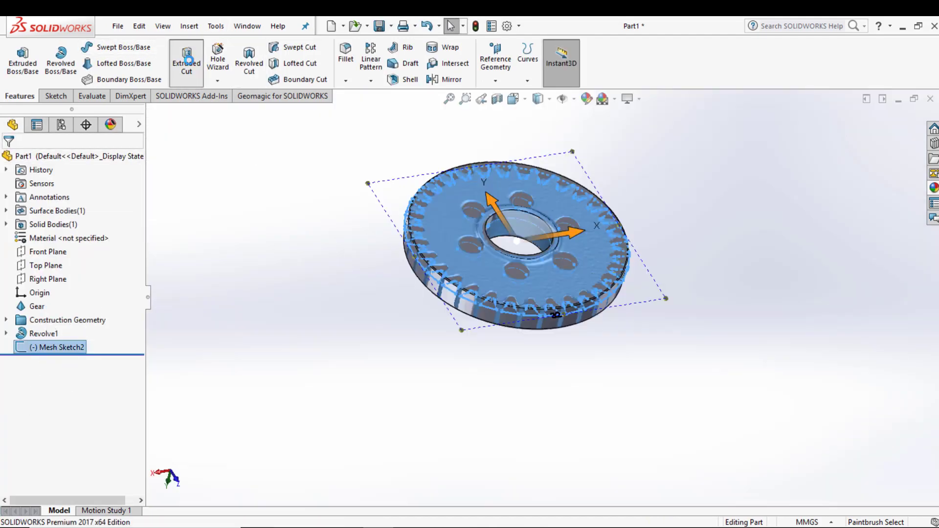
pyautogui.click(187, 61)
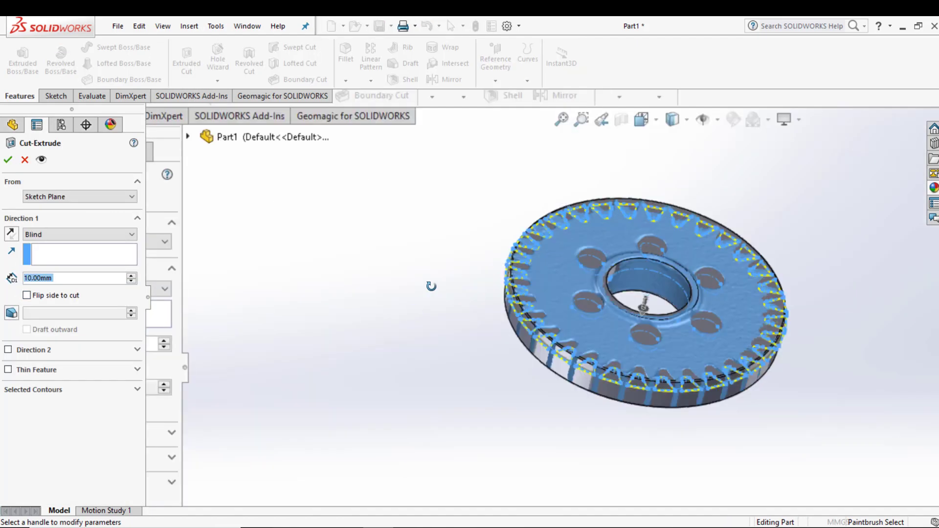
pyautogui.moveTo(430, 283); pyautogui.dragTo(535, 246, button='middle')
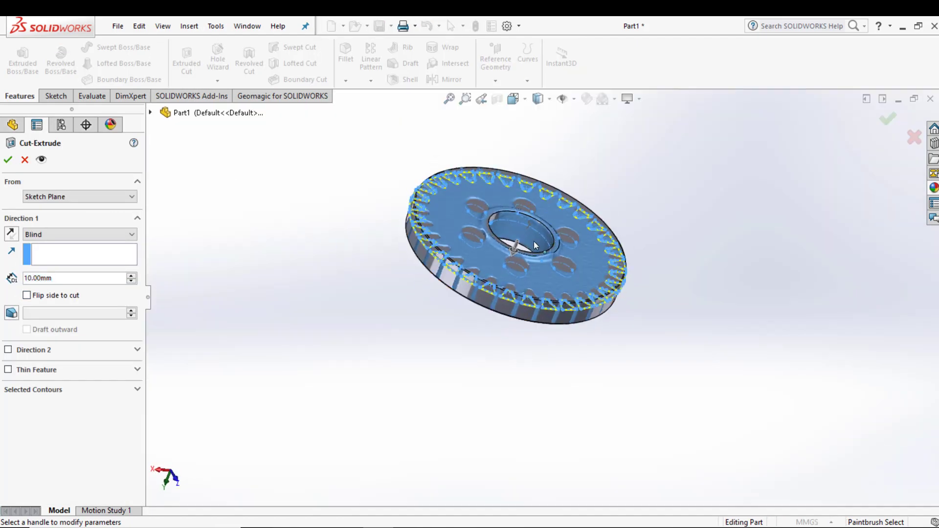
pyautogui.moveTo(514, 254); pyautogui.dragTo(502, 283)
pyautogui.moveTo(482, 303); pyautogui.dragTo(356, 302, button='middle')
pyautogui.click(524, 225)
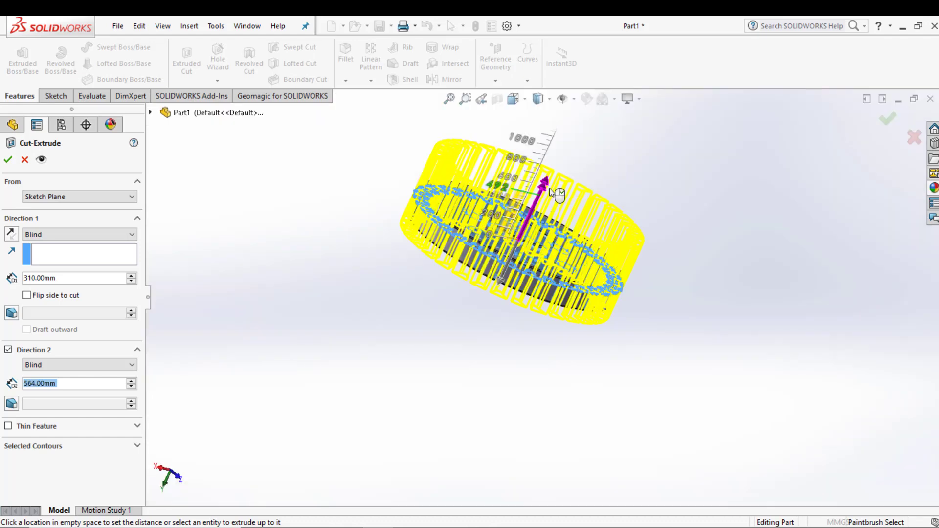
pyautogui.click(8, 160)
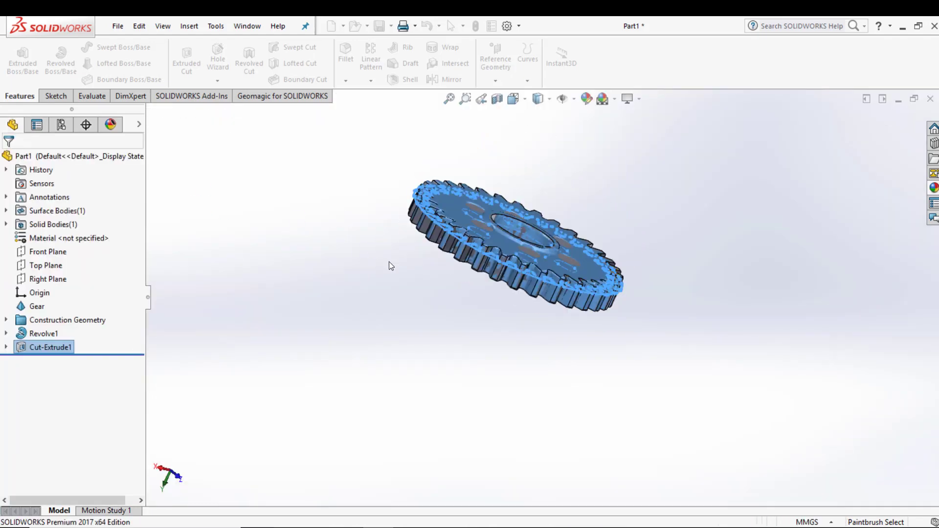
# - Examine the cut teeth from both sides of the gear against the scanned mesh
pyautogui.moveTo(367, 291); pyautogui.dragTo(419, 298, button='middle')
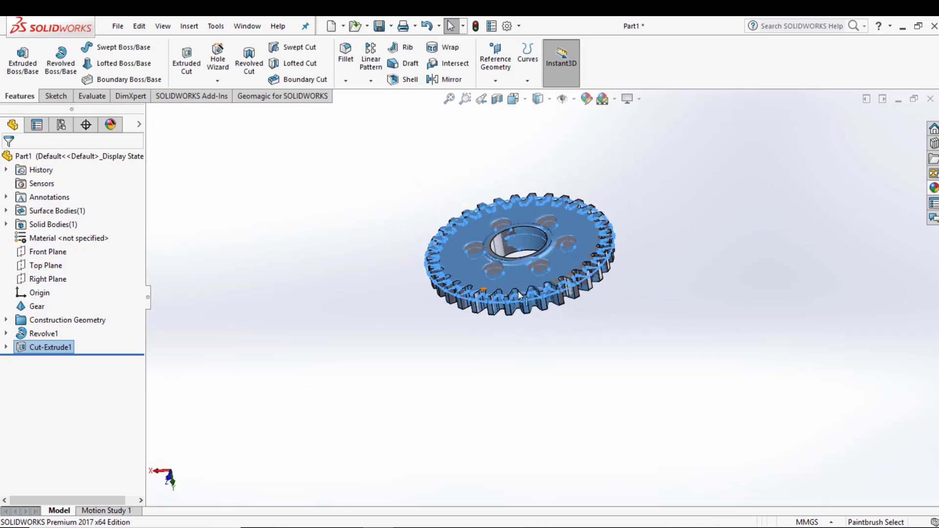
pyautogui.scroll(-5, 547, 284)
pyautogui.scroll(3, 533, 276)
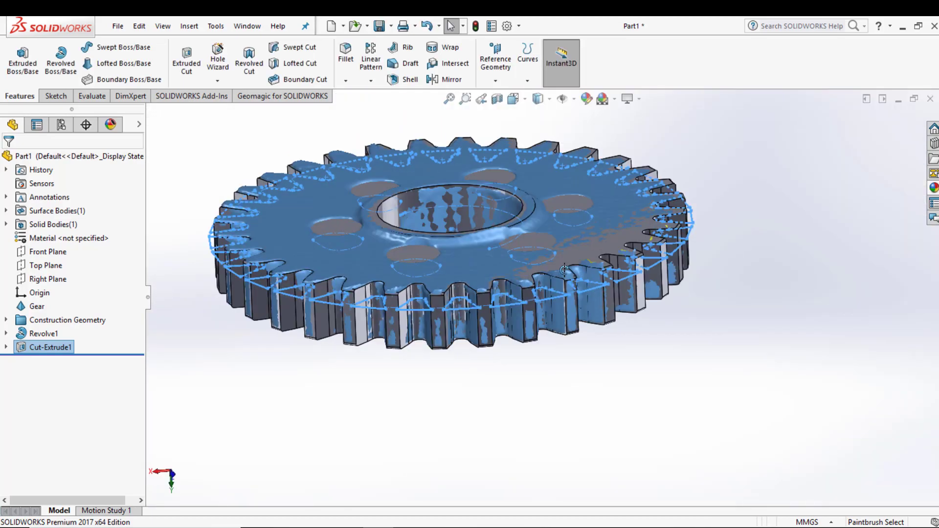
pyautogui.moveTo(534, 276); pyautogui.dragTo(363, 252, button='middle')
pyautogui.moveTo(394, 205); pyautogui.dragTo(416, 202, button='middle')
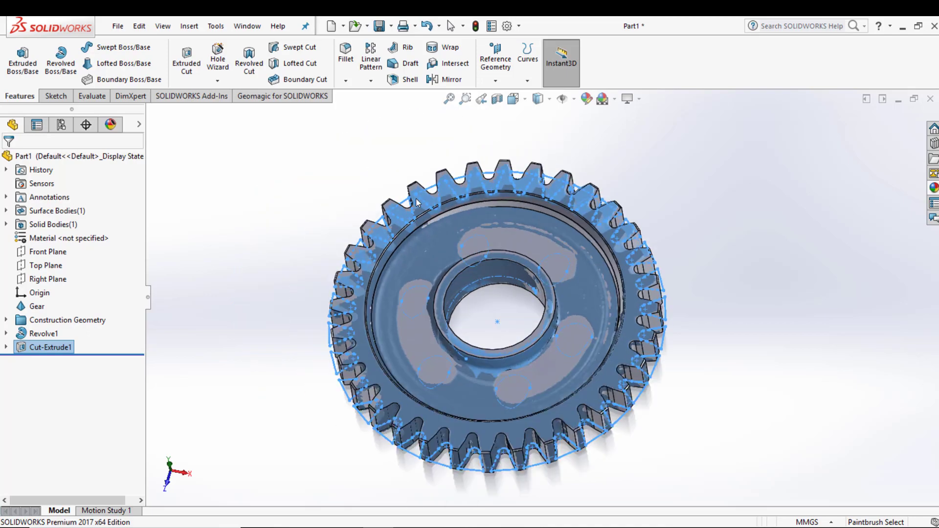
pyautogui.click(222, 178)
pyautogui.press('z')
pyautogui.moveTo(314, 162); pyautogui.dragTo(290, 178, button='middle')
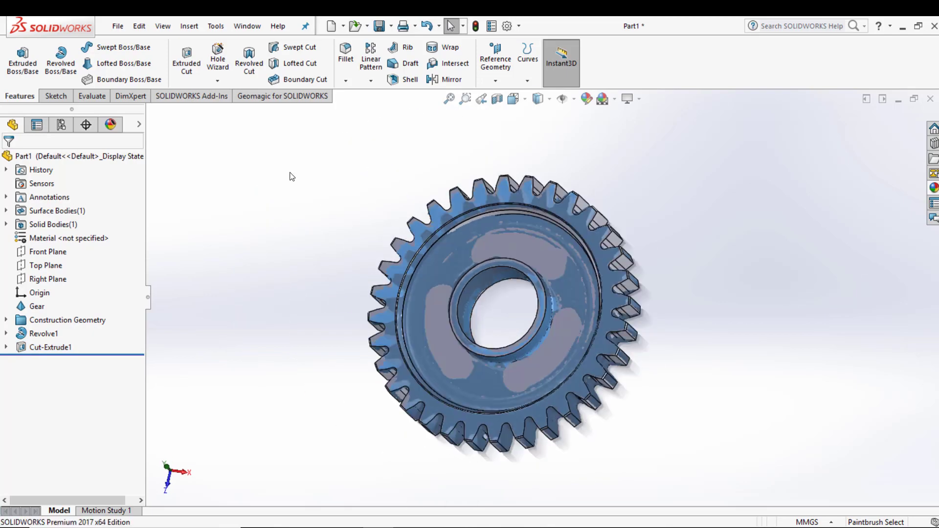